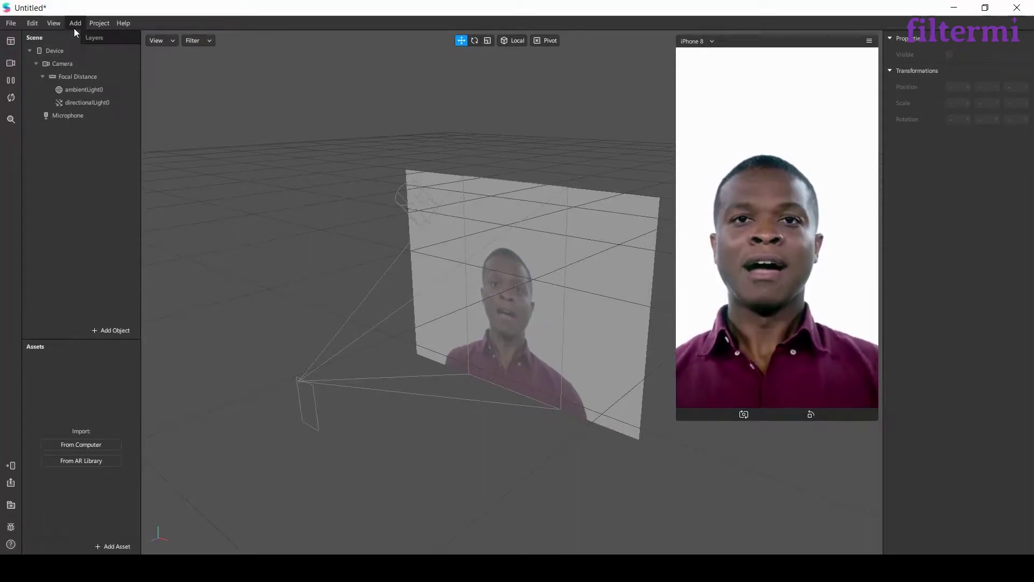
# Add a Face Tracker from Scene Understanding so faceTracker0 follows Face 1
pyautogui.click(75, 23)
pyautogui.moveTo(140, 41)
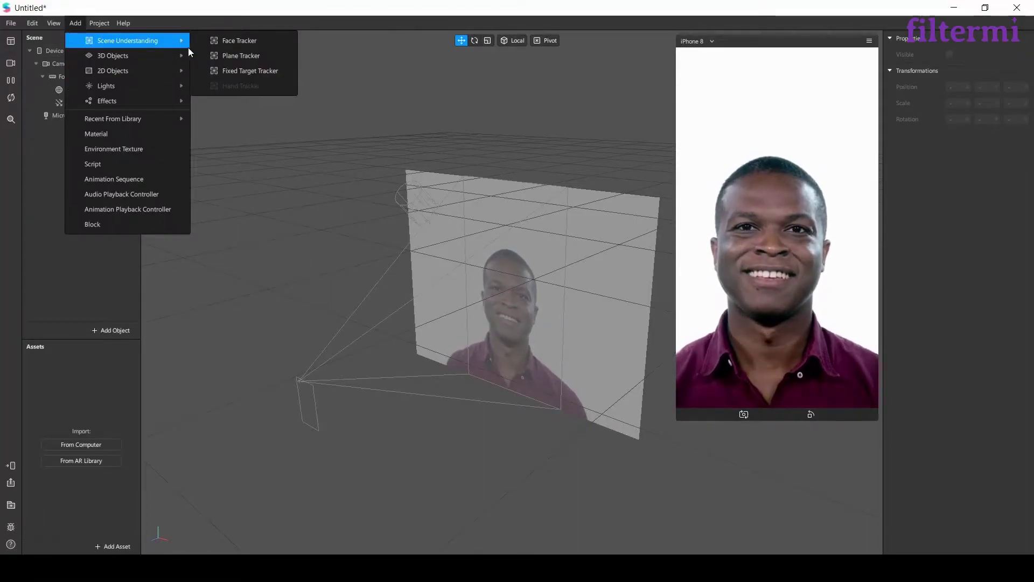
pyautogui.click(225, 42)
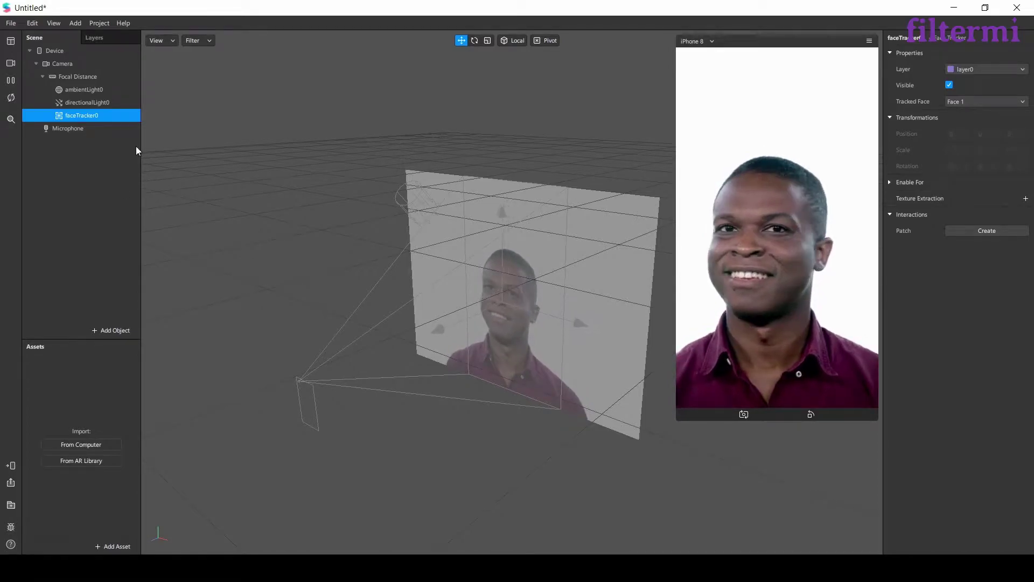
# Add faceMesh0 under faceTracker0 and give it a new material, material0
pyautogui.rightClick(103, 116)
pyautogui.moveTo(142, 124)
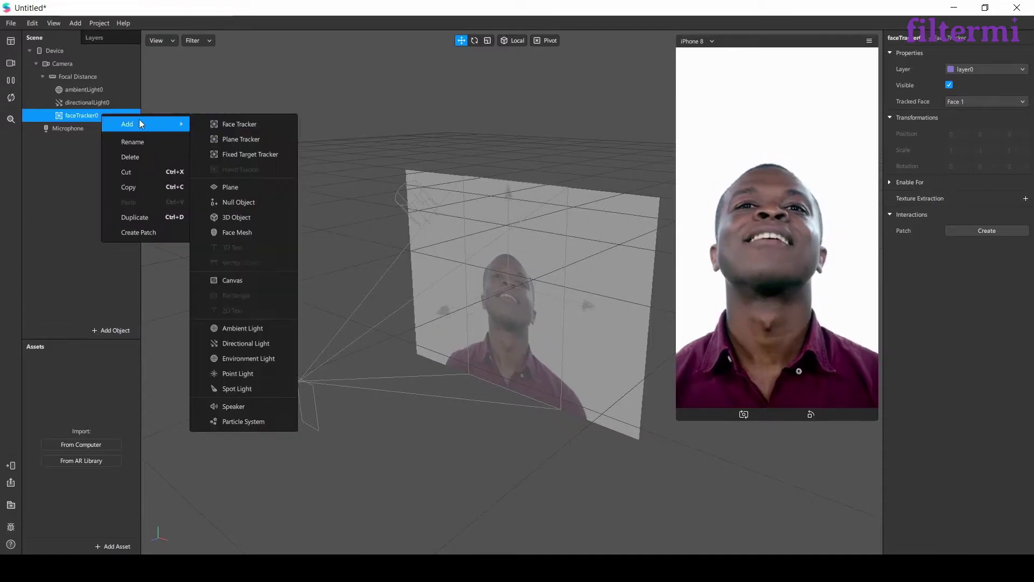
pyautogui.click(239, 234)
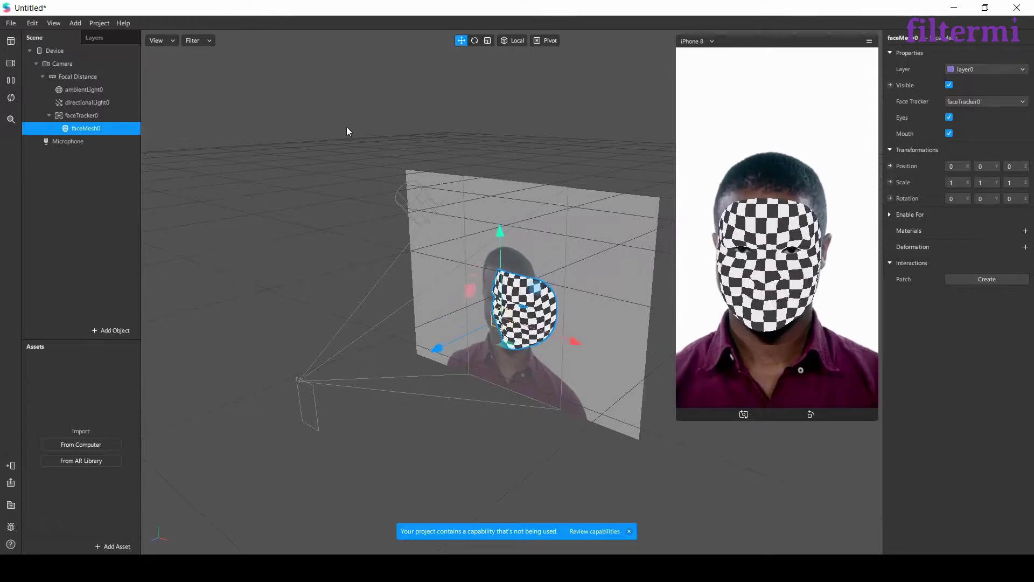
pyautogui.click(1025, 231)
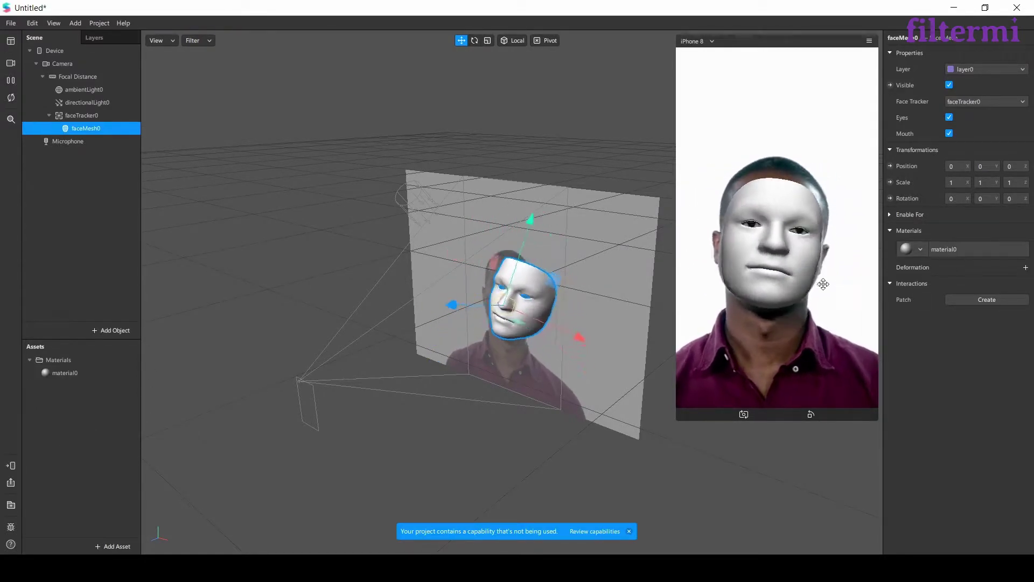
pyautogui.click(60, 374)
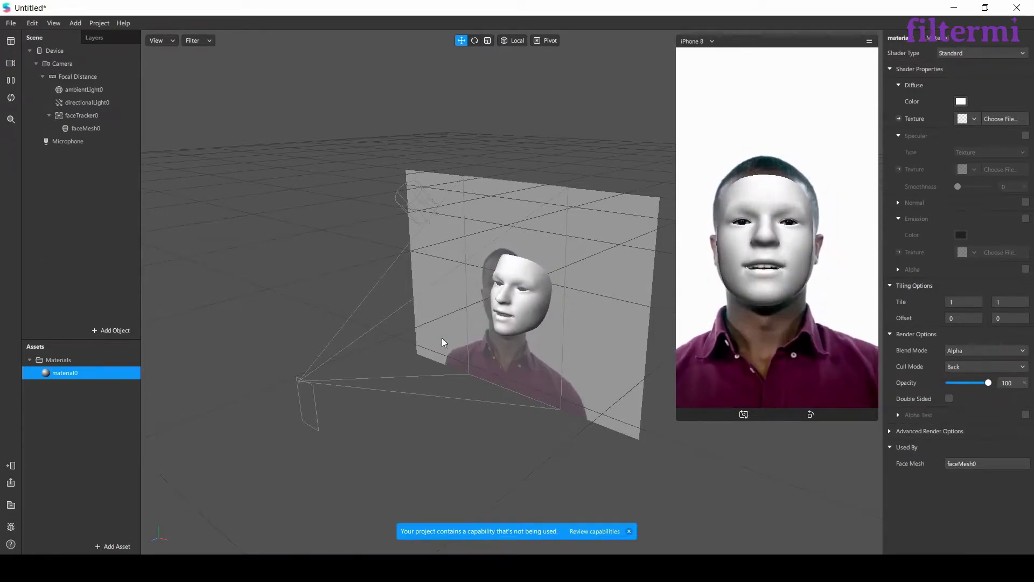
pyautogui.click(960, 101)
pyautogui.moveTo(540, 238); pyautogui.dragTo(598, 253)
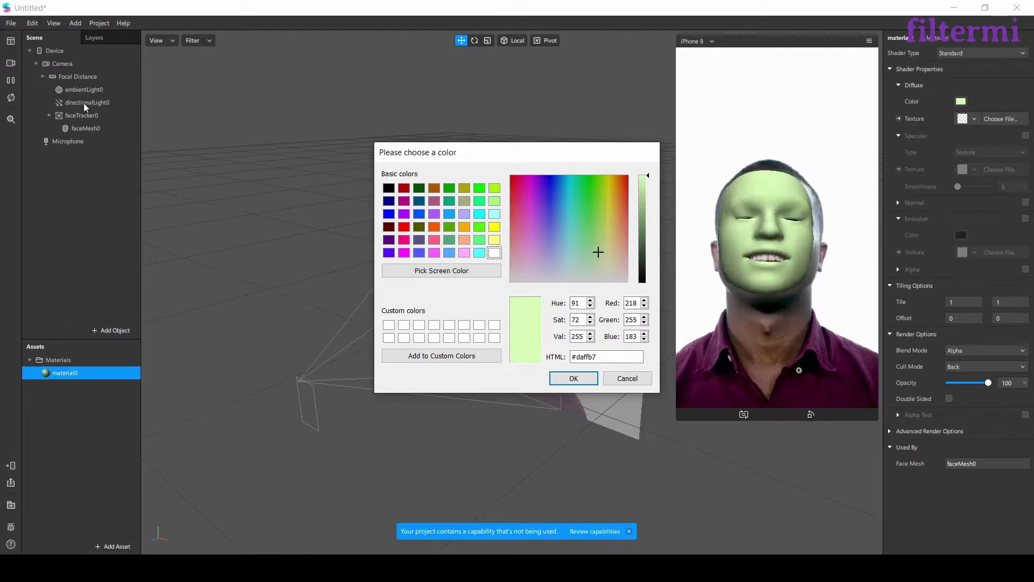
pyautogui.click(625, 377)
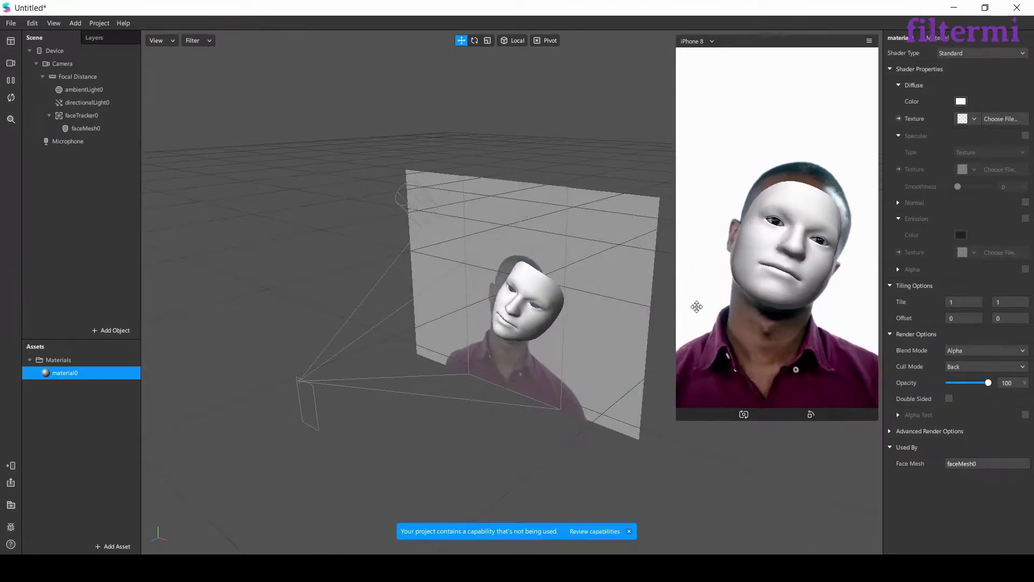
# Rename faceMesh0 and material0 both to 'Maske'
pyautogui.doubleClick(95, 127)
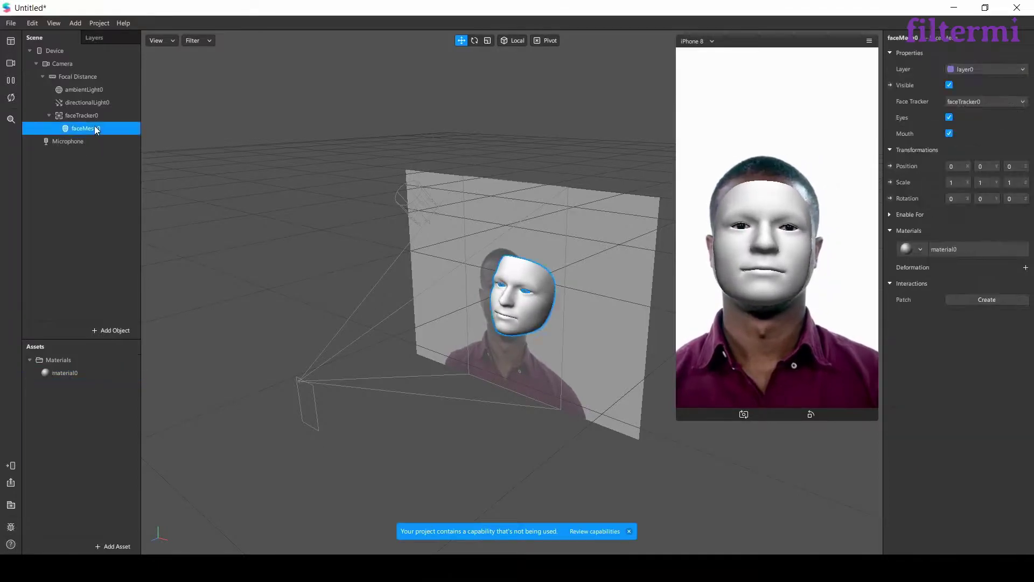
pyautogui.write('Maske')
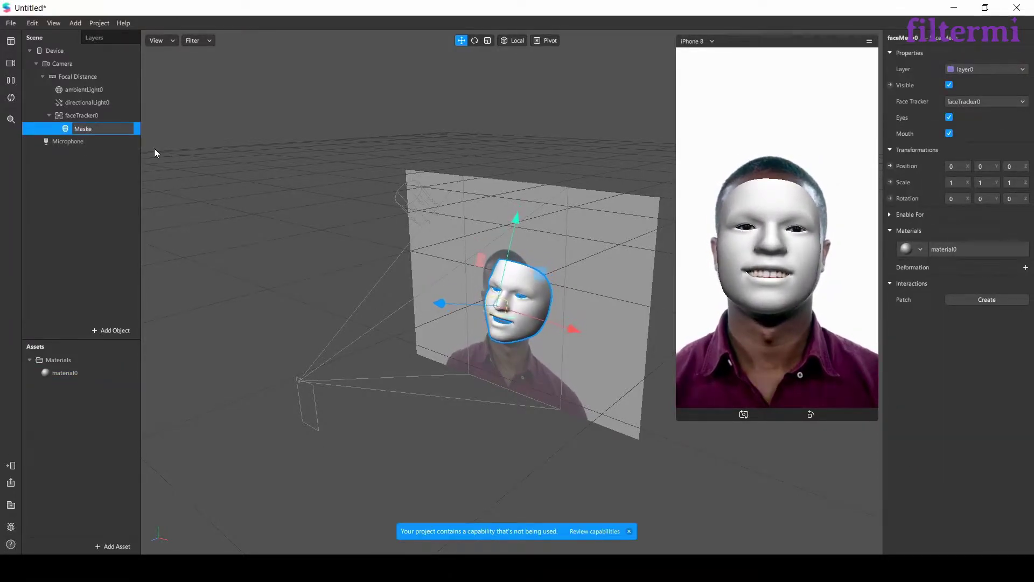
pyautogui.press('Return')
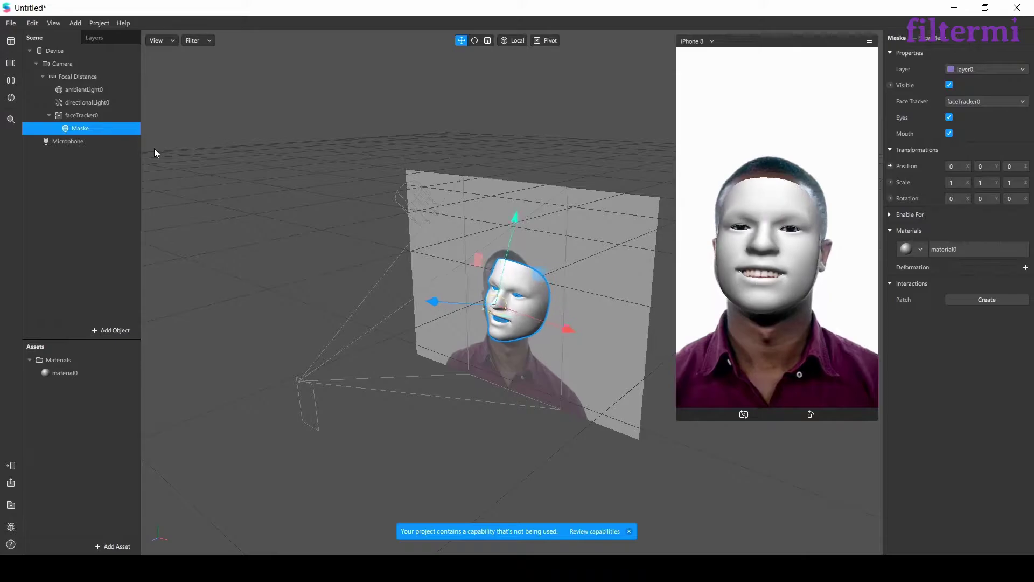
pyautogui.click(108, 178)
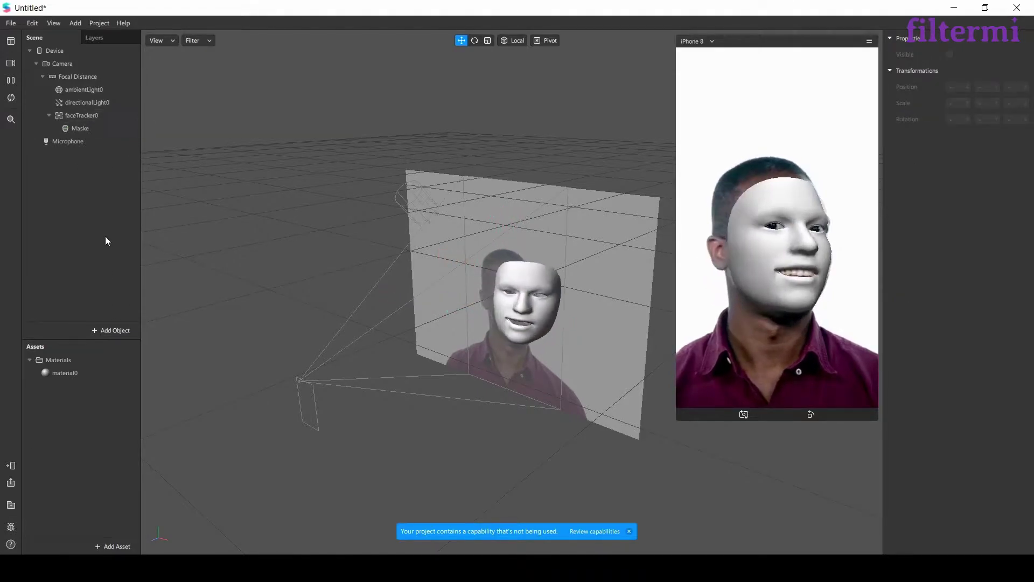
pyautogui.doubleClick(80, 372)
pyautogui.write('Maske')
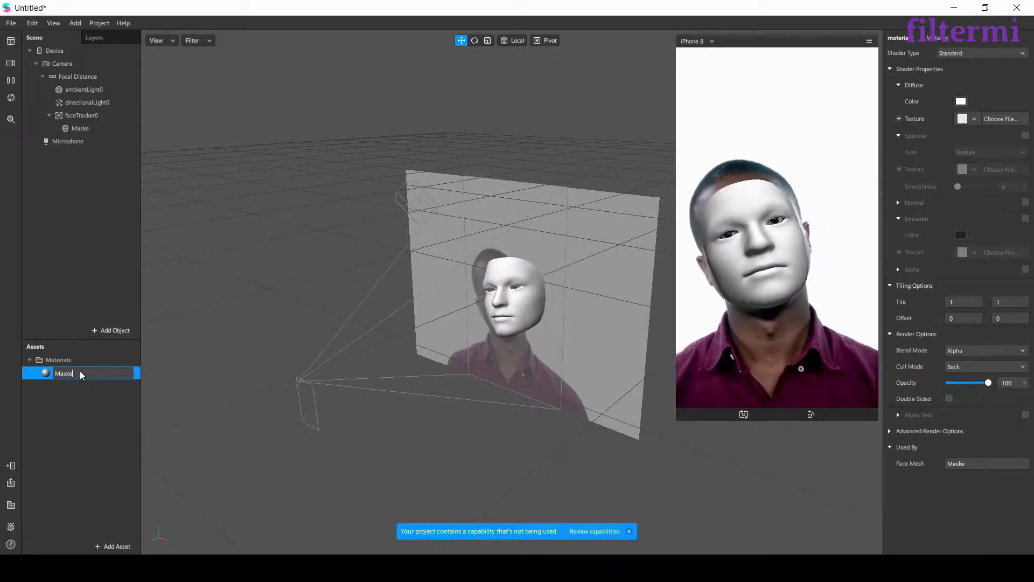
pyautogui.press('Return')
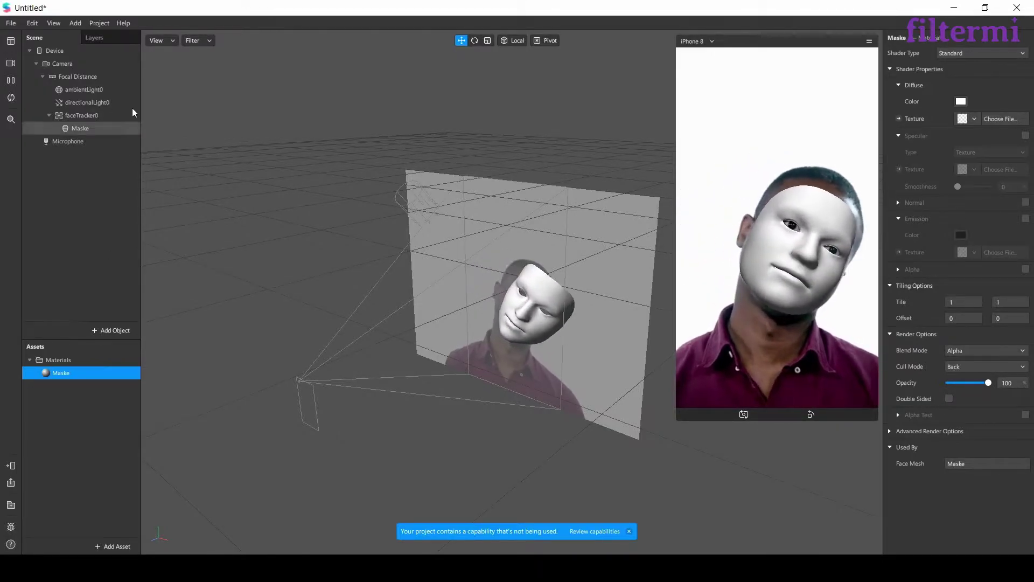
# Create a new layer and name it 'Maske'
pyautogui.click(118, 39)
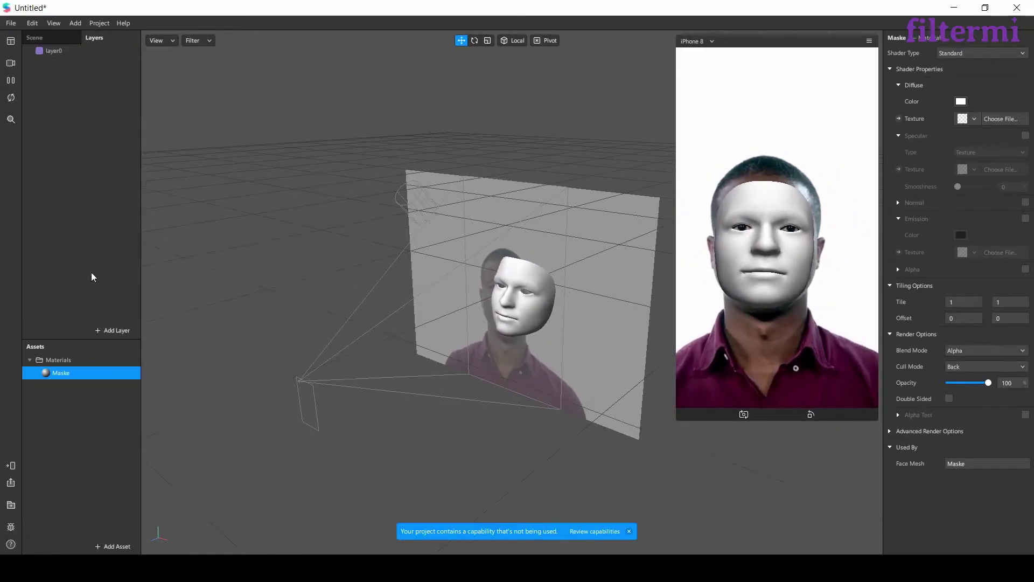
pyautogui.click(114, 330)
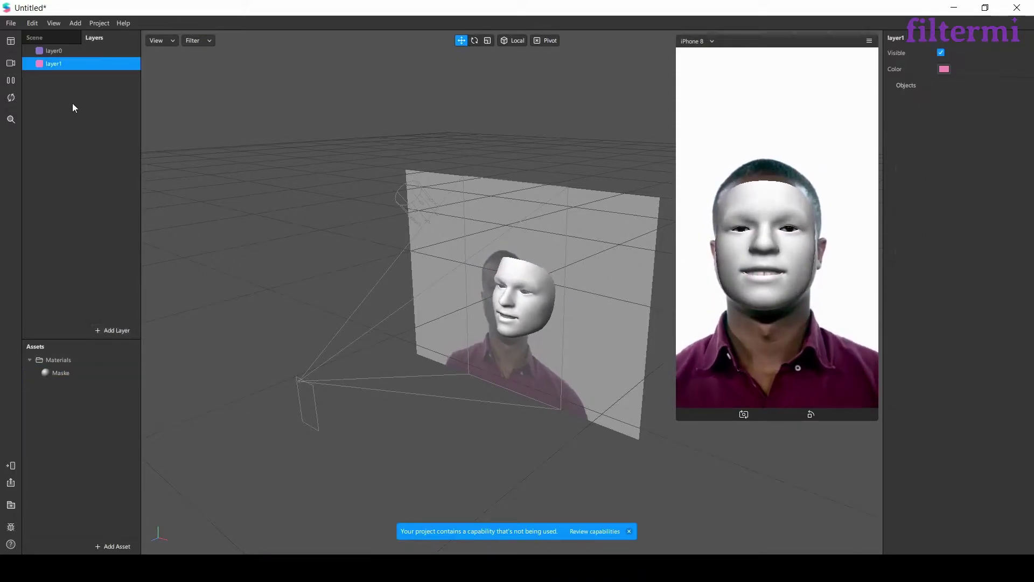
pyautogui.doubleClick(61, 63)
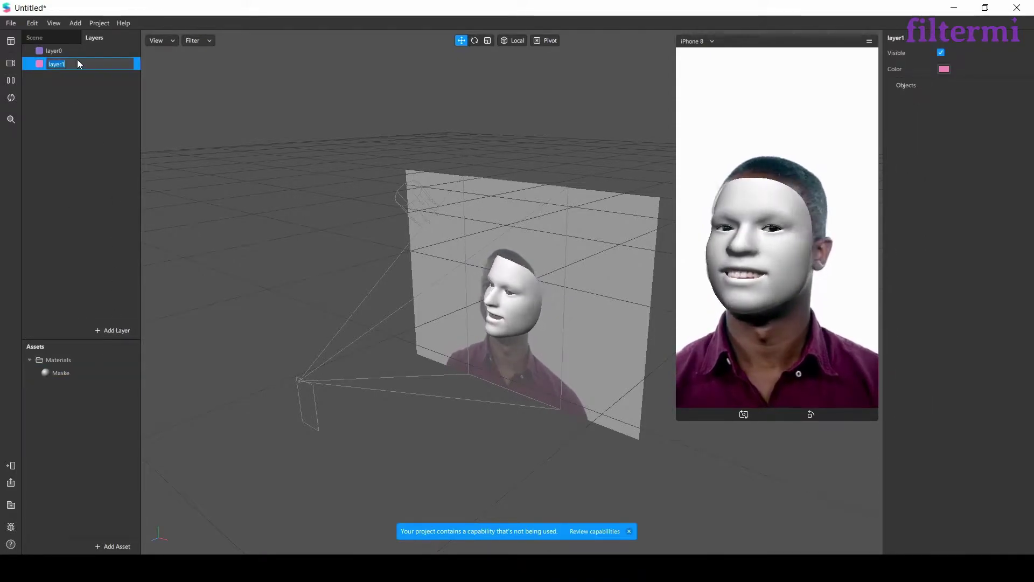
pyautogui.write('Maske')
pyautogui.press('Return')
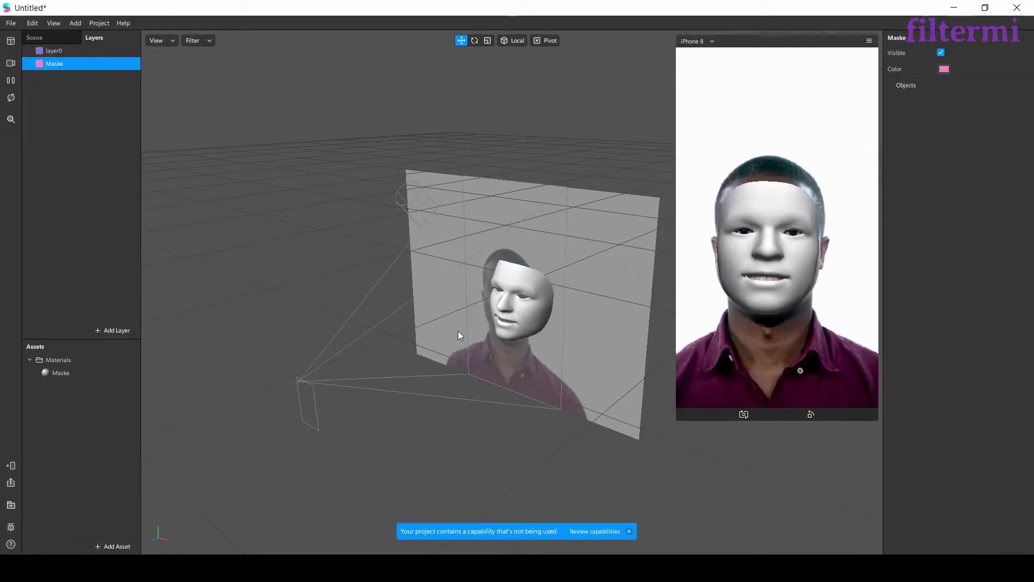
# Assign the Maske face mesh to the Maske layer
pyautogui.click(73, 37)
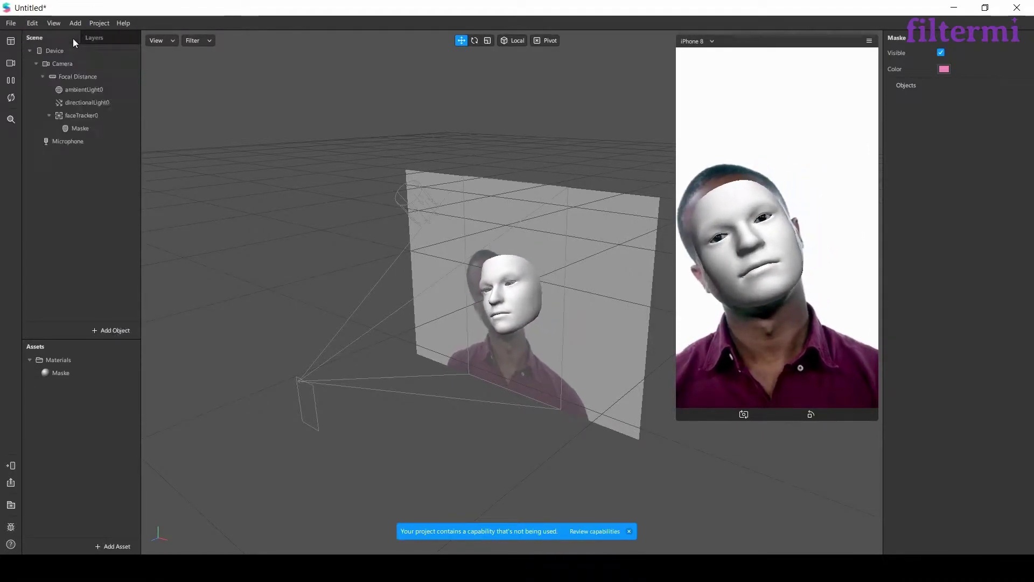
pyautogui.click(111, 132)
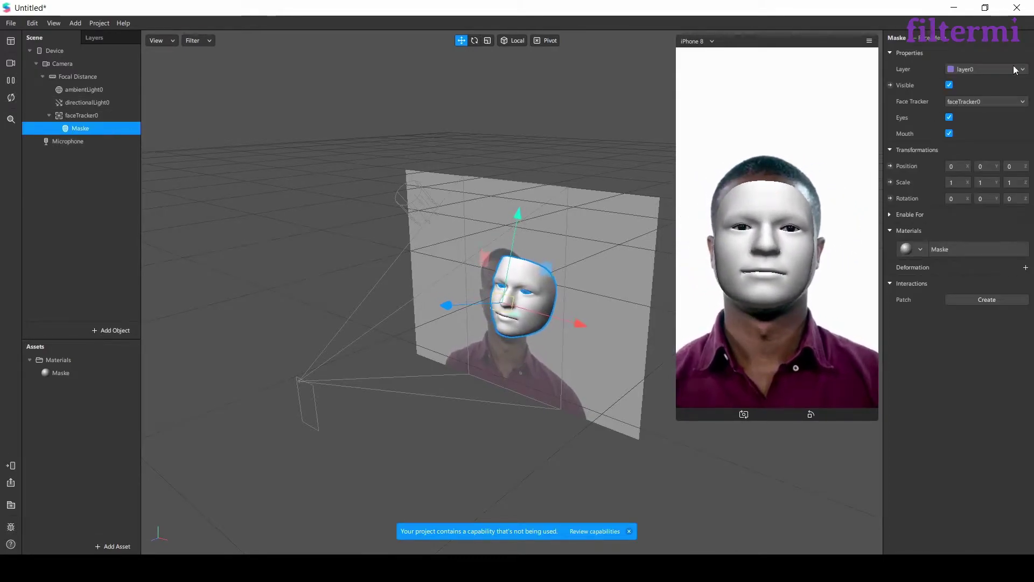
pyautogui.click(997, 70)
pyautogui.click(988, 95)
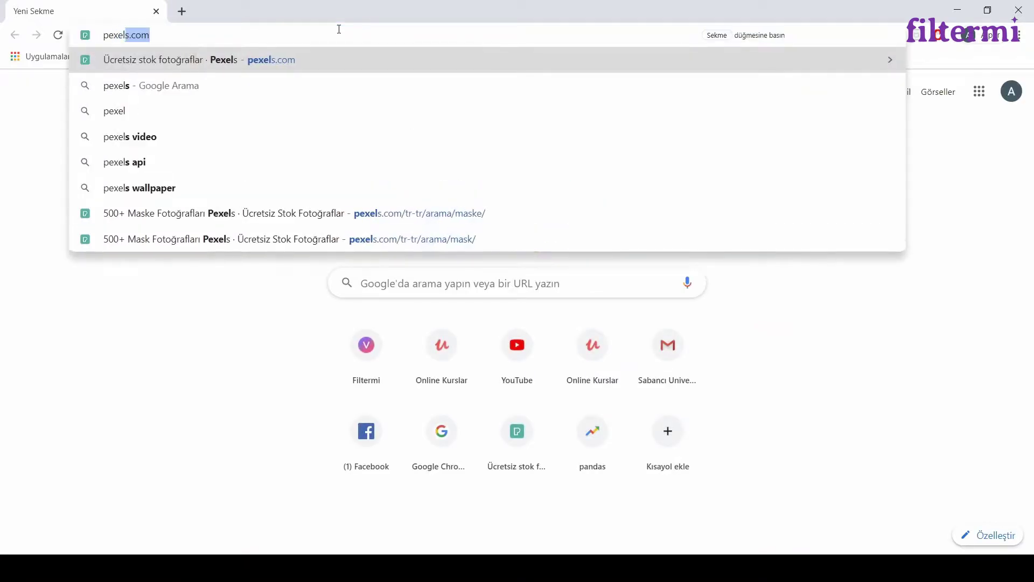
# Load pexels.com and search for 'maske' photos
pyautogui.press('Return')
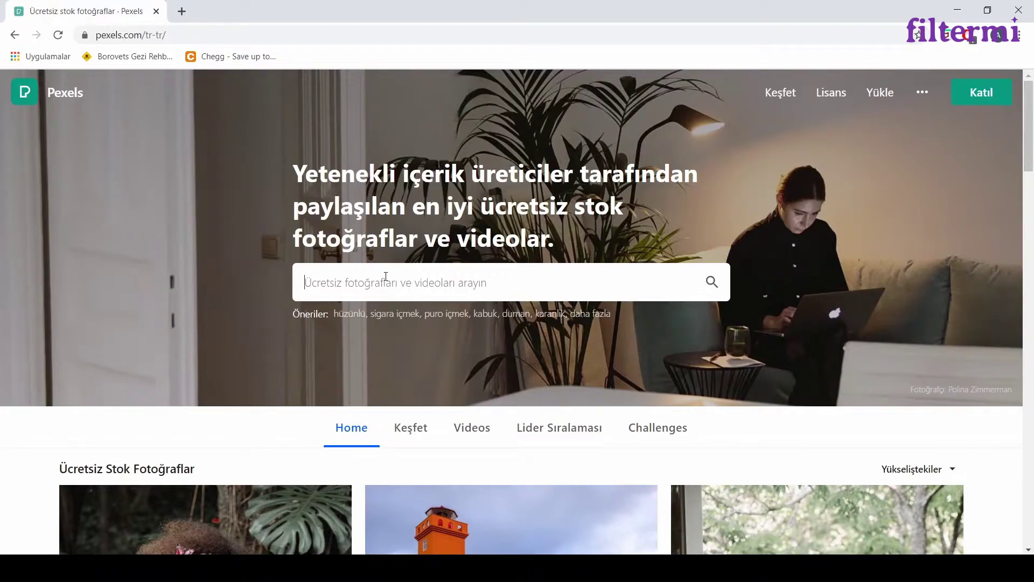
pyautogui.click(386, 276)
pyautogui.write('maske')
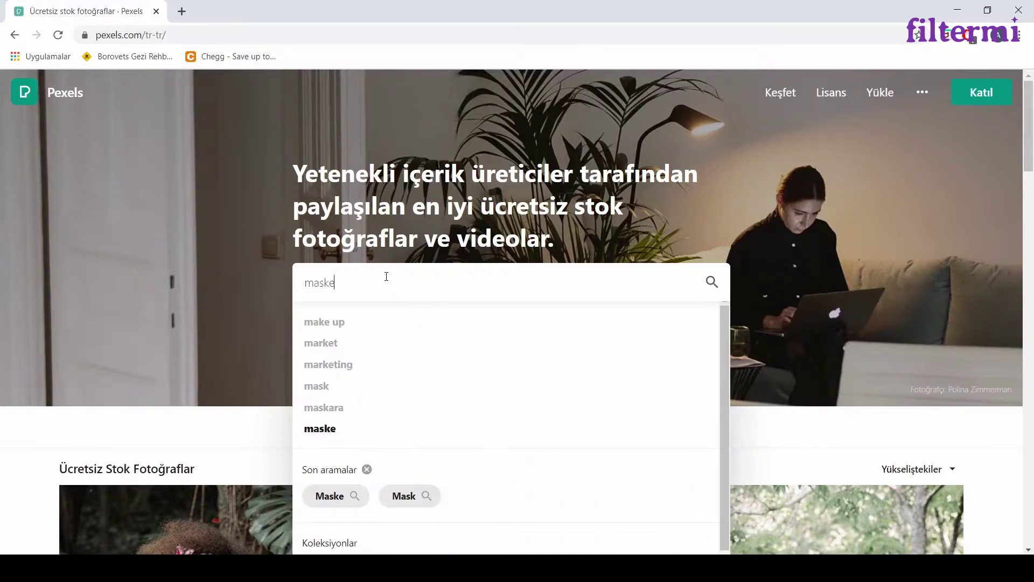
pyautogui.press('Return')
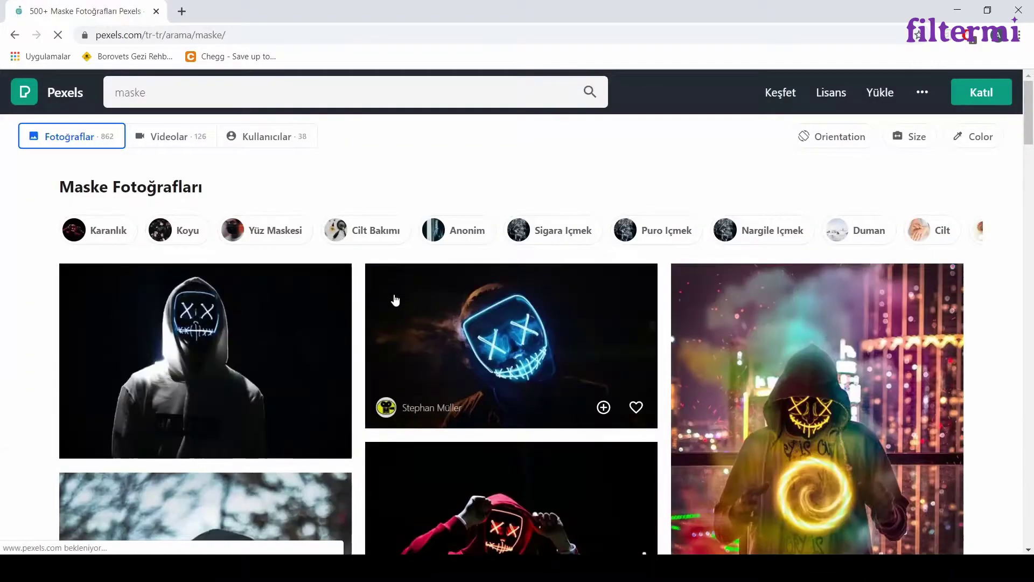
pyautogui.scroll(-7, 444, 299)
pyautogui.scroll(-18, 442, 299)
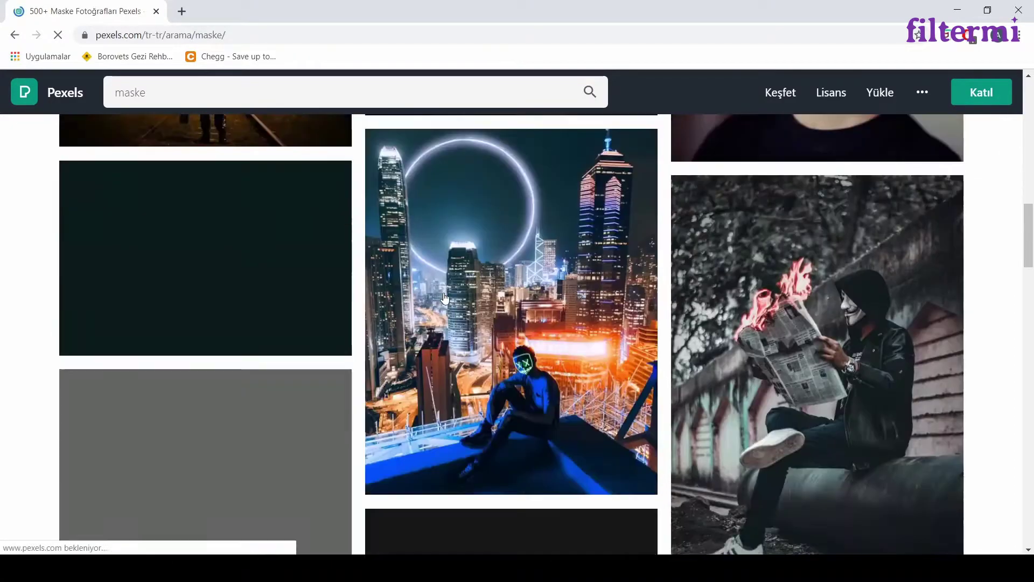
pyautogui.scroll(-20, 444, 298)
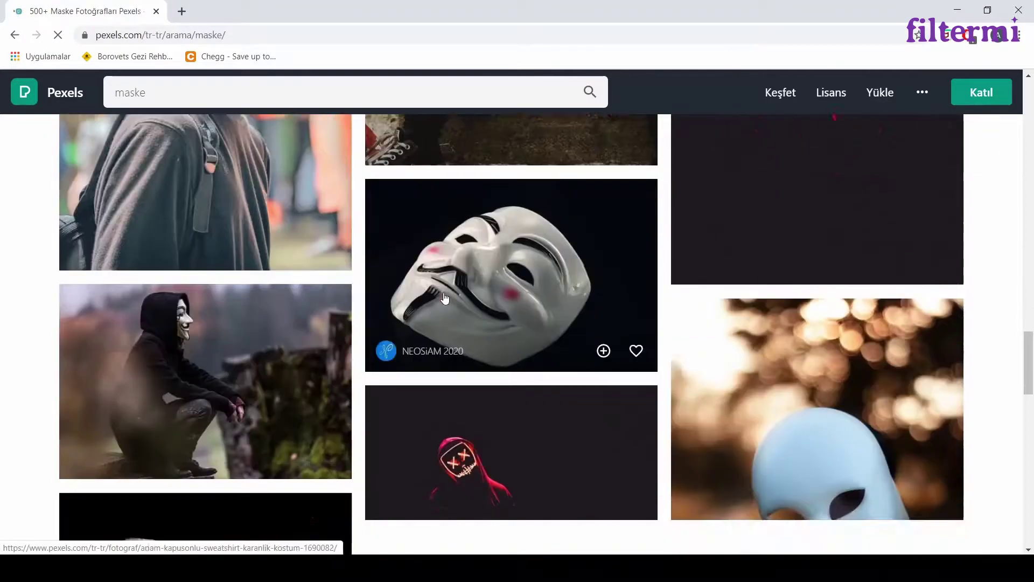
pyautogui.scroll(-20, 444, 298)
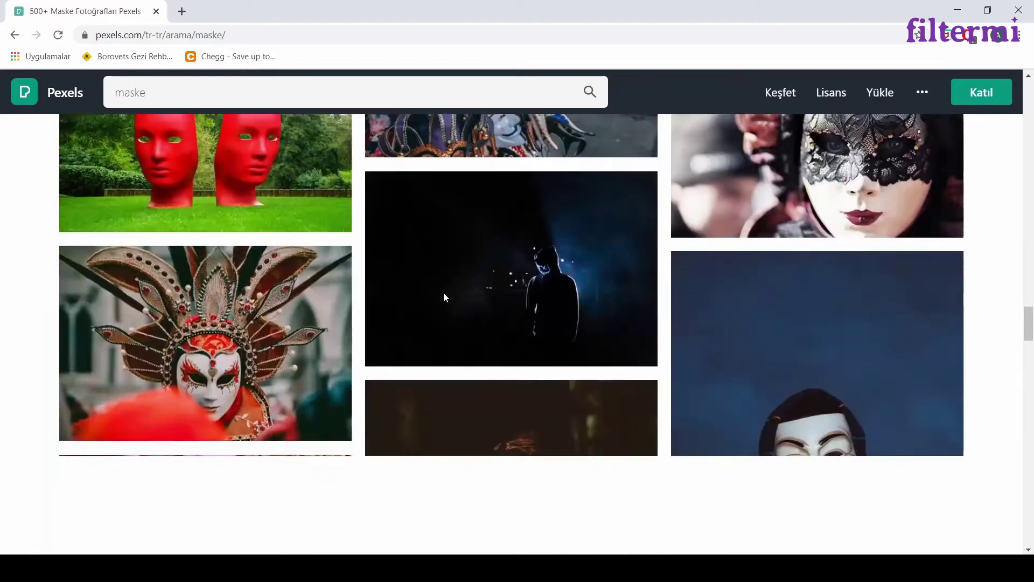
pyautogui.scroll(-20, 445, 298)
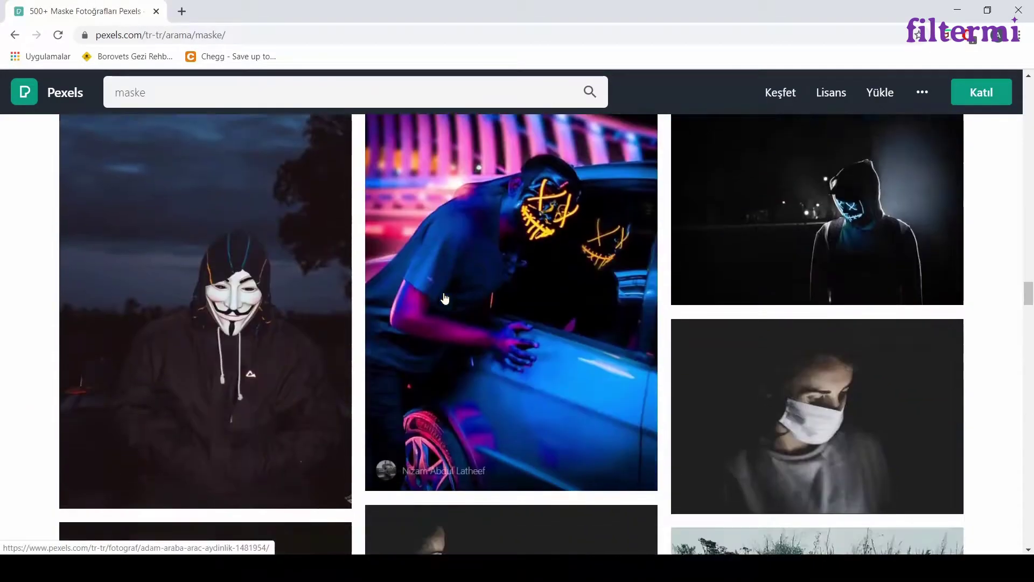
pyautogui.scroll(3, 447, 296)
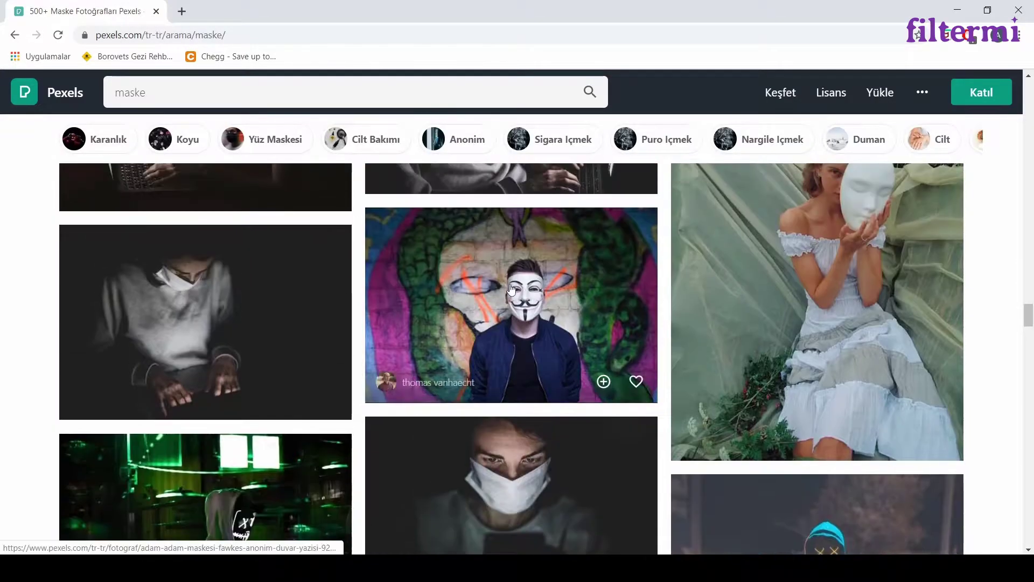
# Download the Guy Fawkes mask graffiti photo for free and dismiss the thank-you popup
pyautogui.click(540, 317)
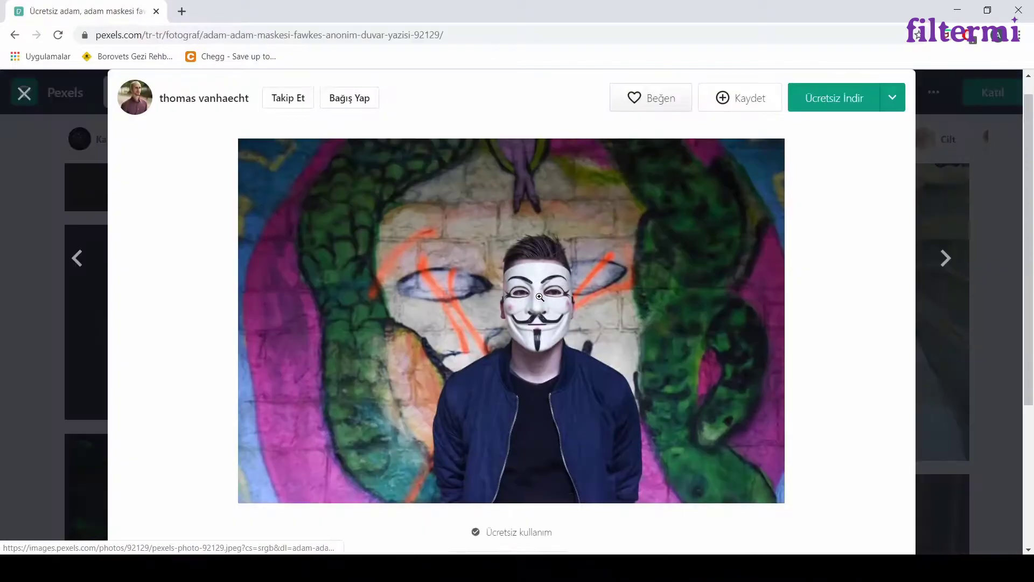
pyautogui.click(828, 101)
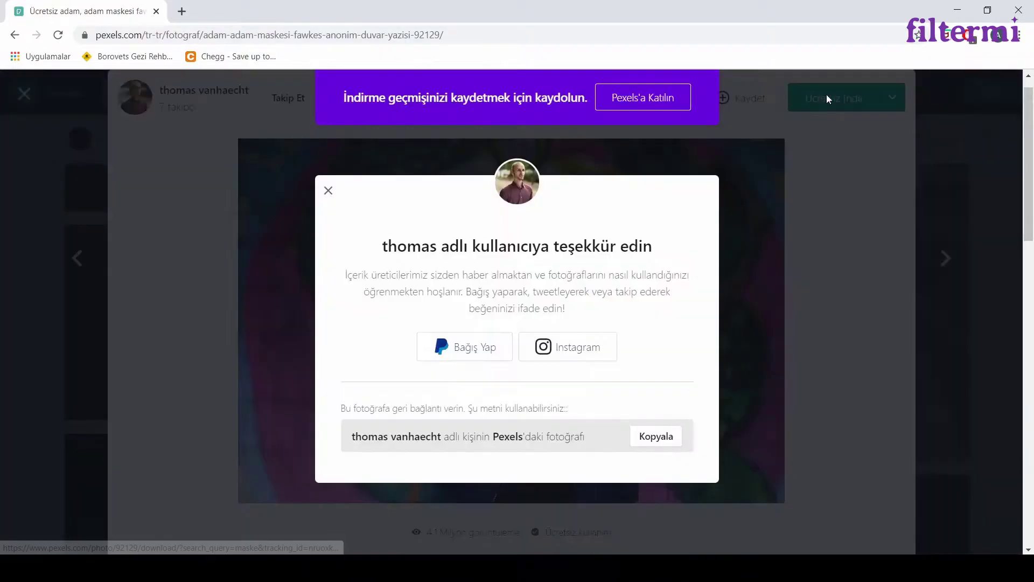
pyautogui.click(327, 192)
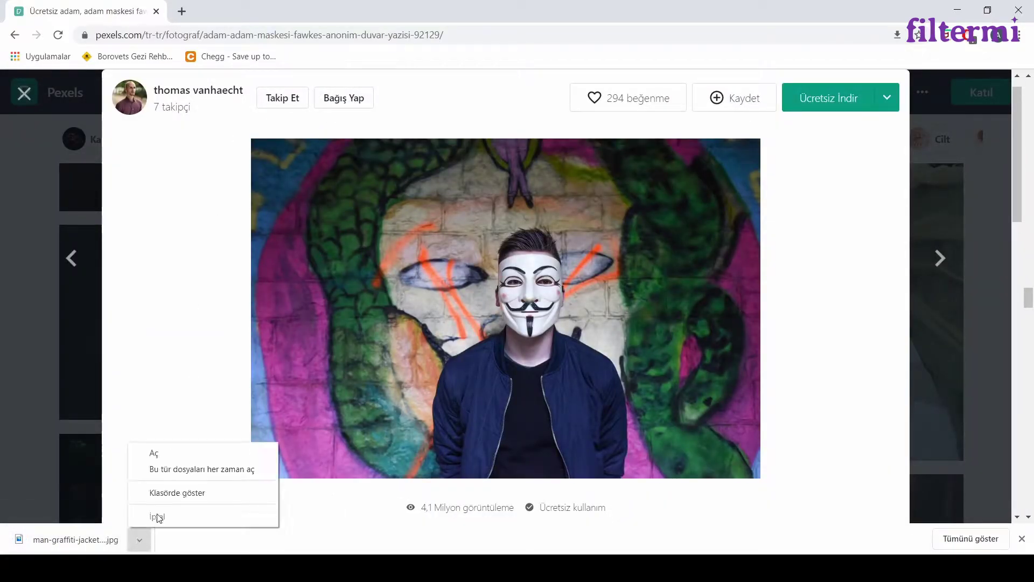
# Open man-graffiti-jacket-free-92129 (3).jpg from Downloads in Adobe Photoshop 2020
pyautogui.click(178, 491)
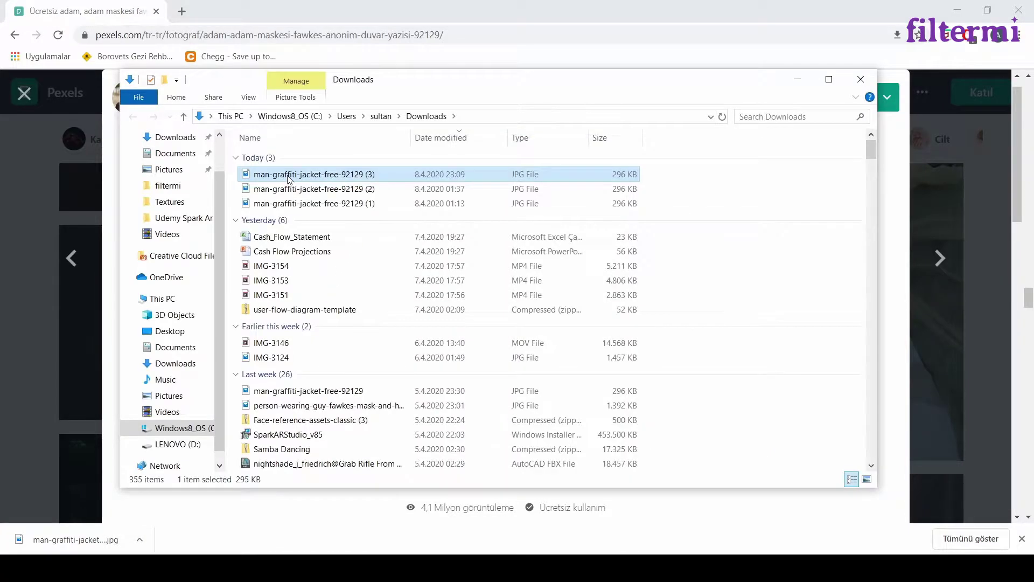
pyautogui.rightClick(289, 179)
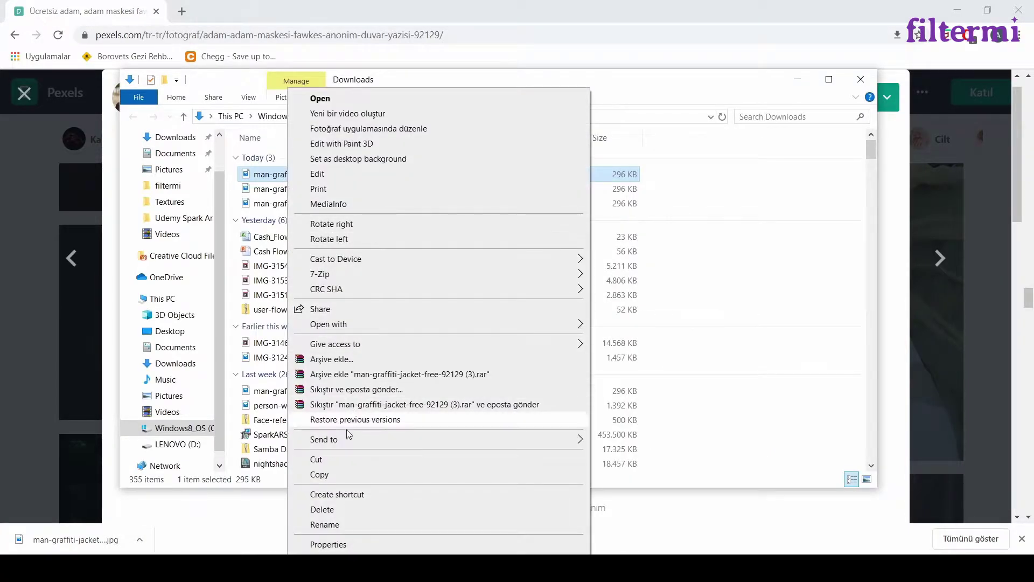
pyautogui.moveTo(586, 326)
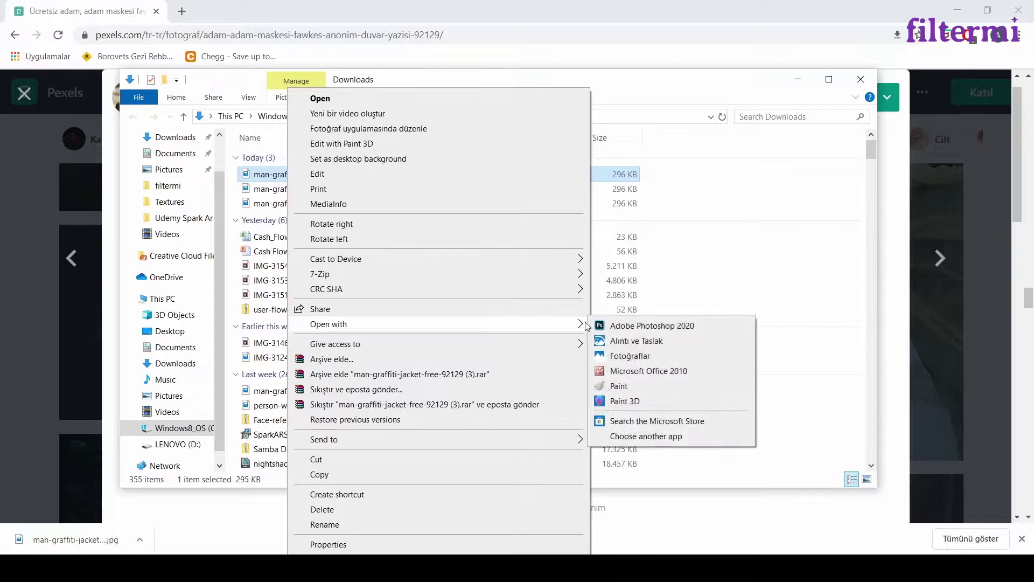
pyautogui.click(618, 327)
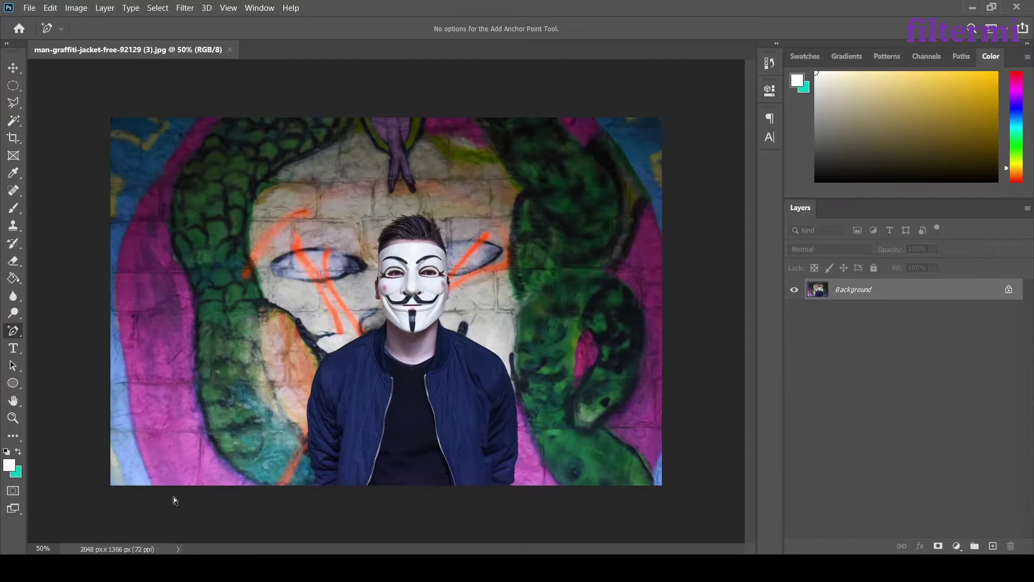
# Open faceMasculine from the FaceAssets Textures folder in Adobe Photoshop 2020
pyautogui.moveTo(142, 568)
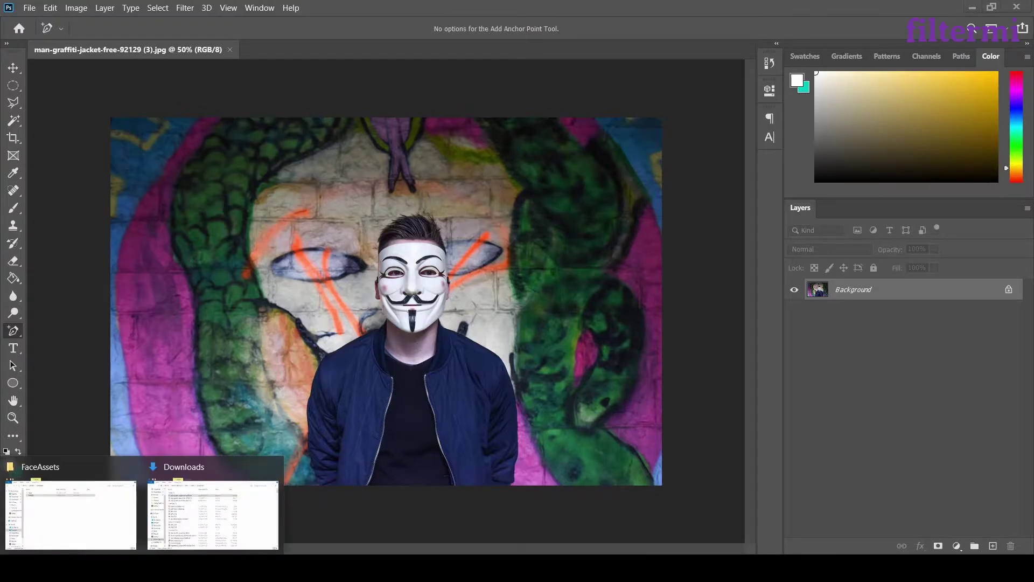
pyautogui.click(105, 522)
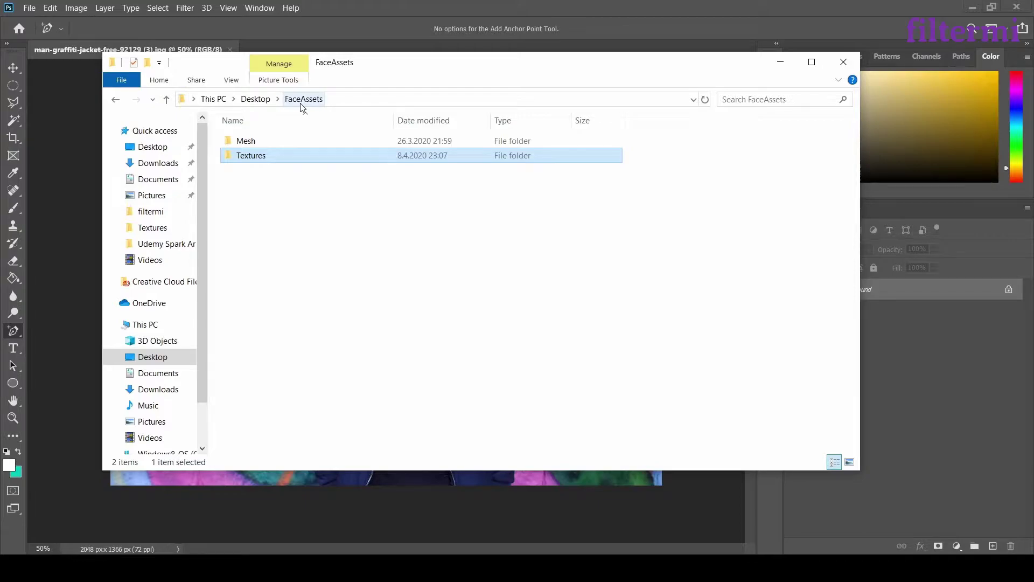
pyautogui.doubleClick(276, 158)
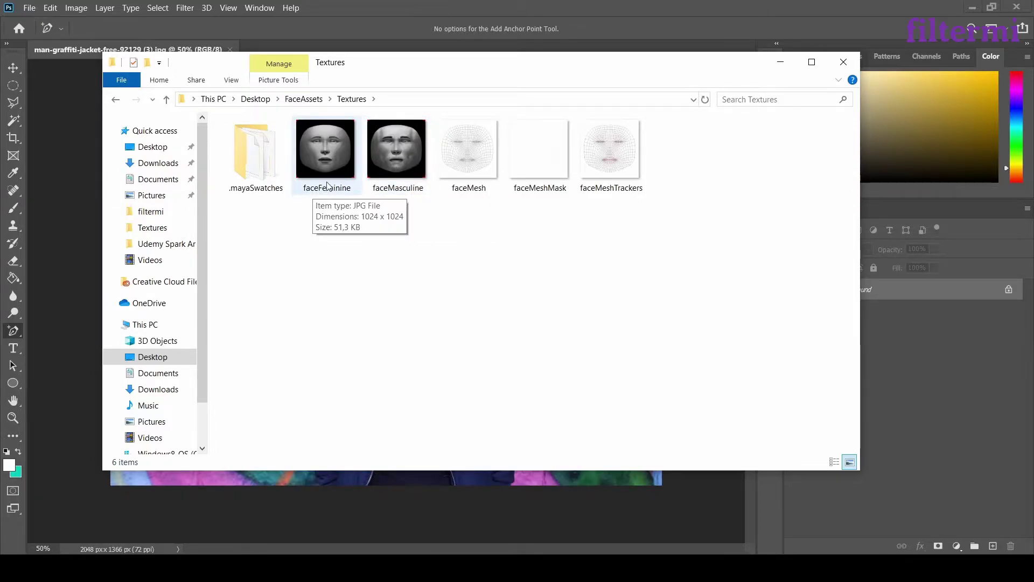
pyautogui.rightClick(392, 170)
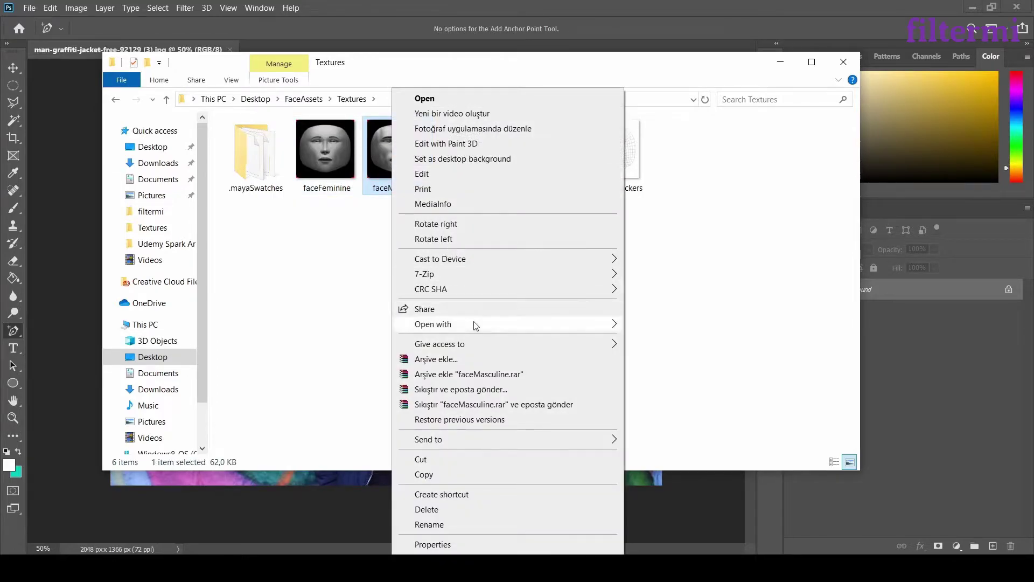
pyautogui.moveTo(476, 325)
pyautogui.click(657, 326)
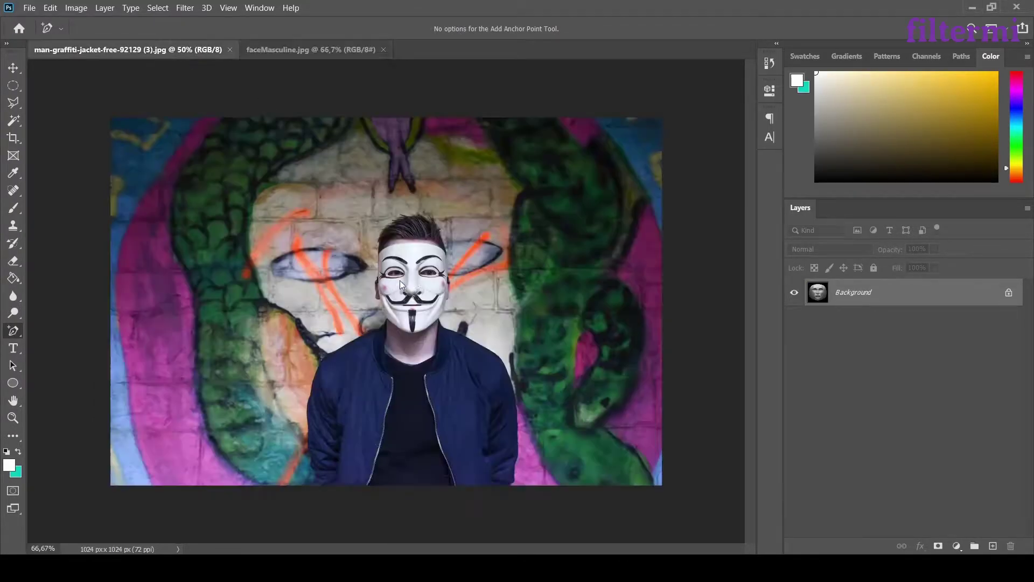
# In the graffiti photo, unlock the Background so it becomes Layer 0
pyautogui.click(198, 50)
pyautogui.keyDown('alt'); pyautogui.scroll(3, 442, 297); pyautogui.keyUp('alt')
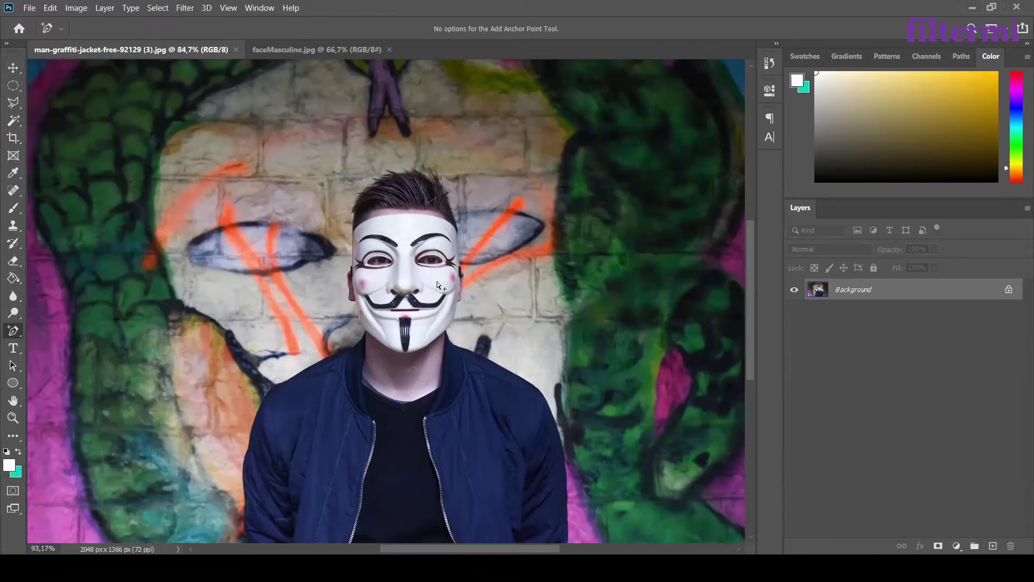
pyautogui.keyDown('alt'); pyautogui.scroll(2, 435, 282); pyautogui.keyUp('alt')
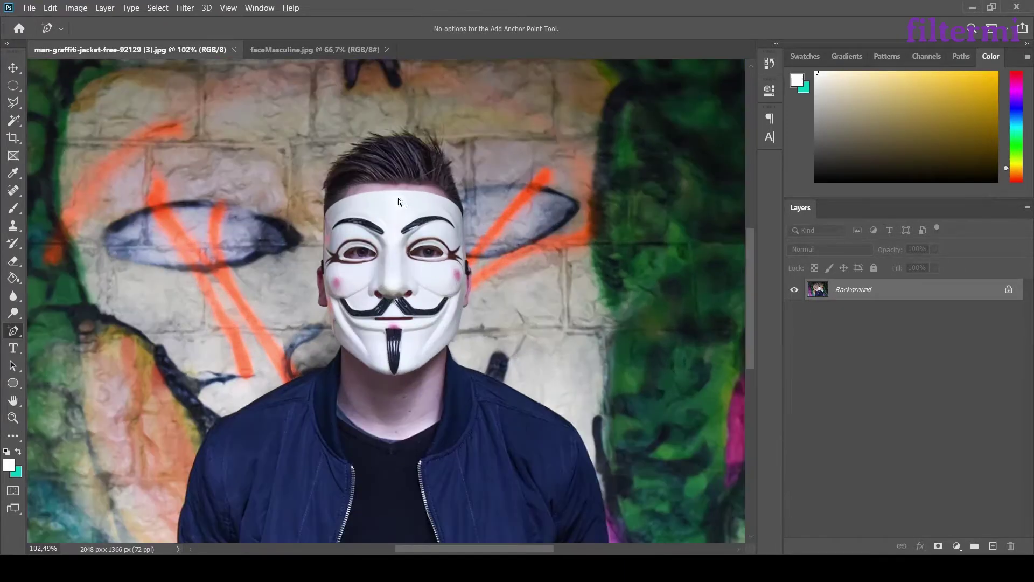
pyautogui.click(1009, 291)
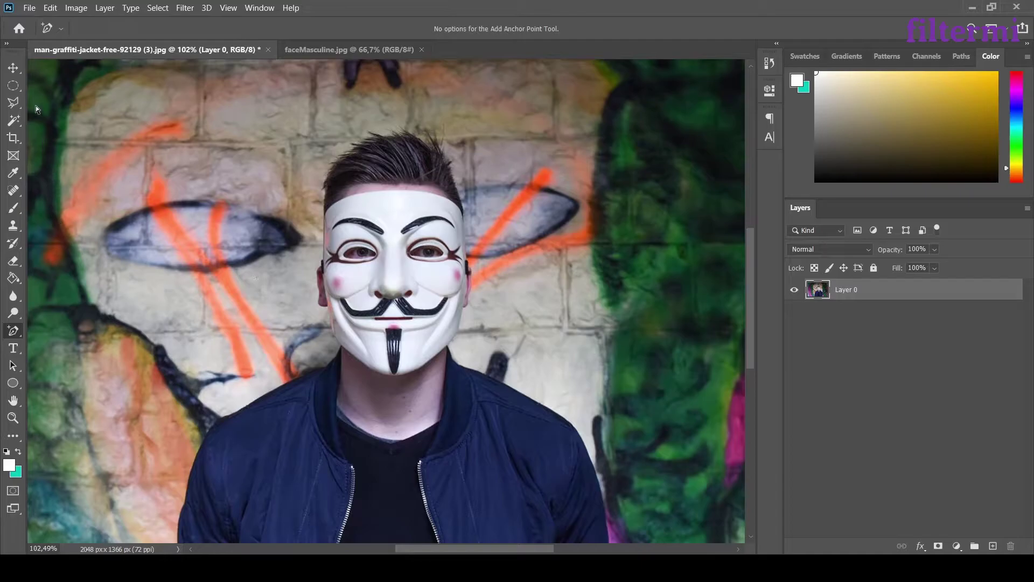
# Trace the white mask's outline with the Polygonal Lasso into a closed selection
pyautogui.click(15, 104)
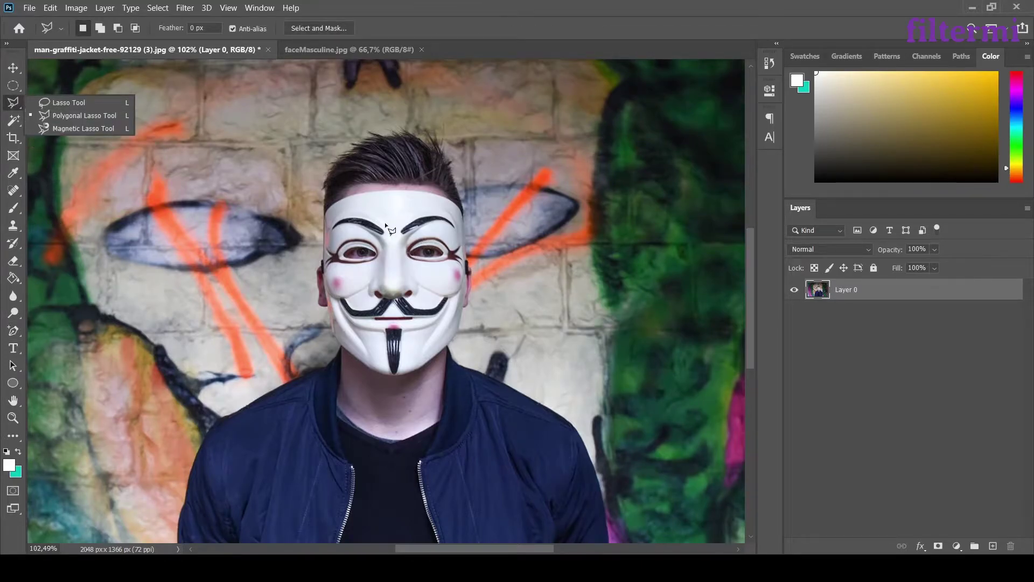
pyautogui.click(325, 216)
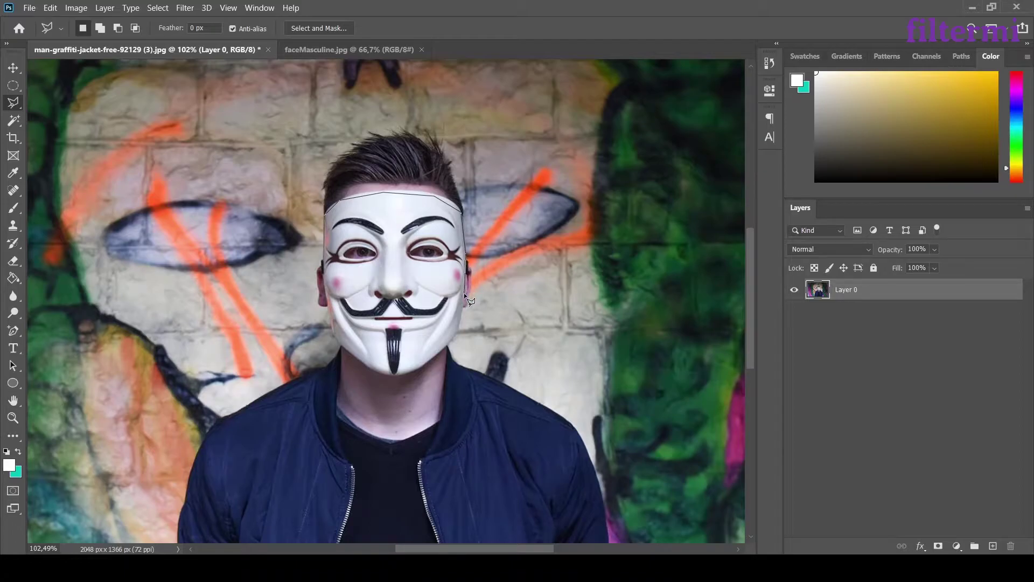
pyautogui.click(459, 328)
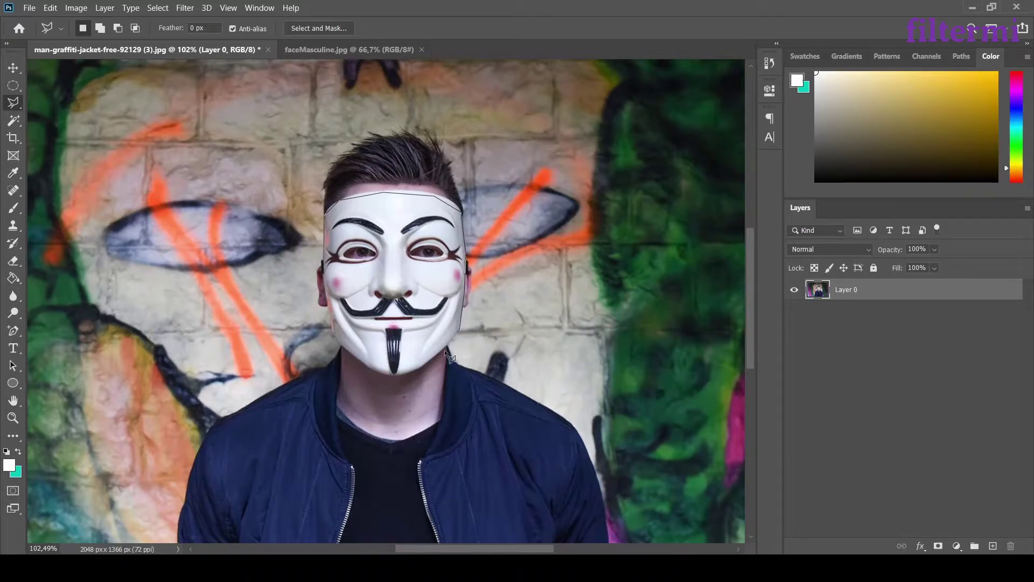
pyautogui.click(420, 367)
pyautogui.click(332, 335)
pyautogui.click(323, 214)
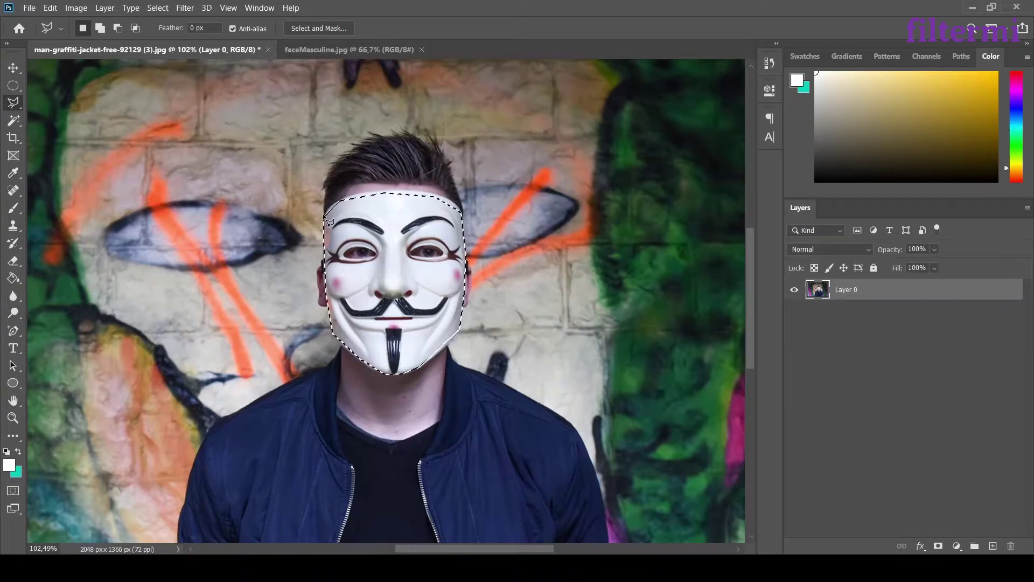
pyautogui.click(17, 71)
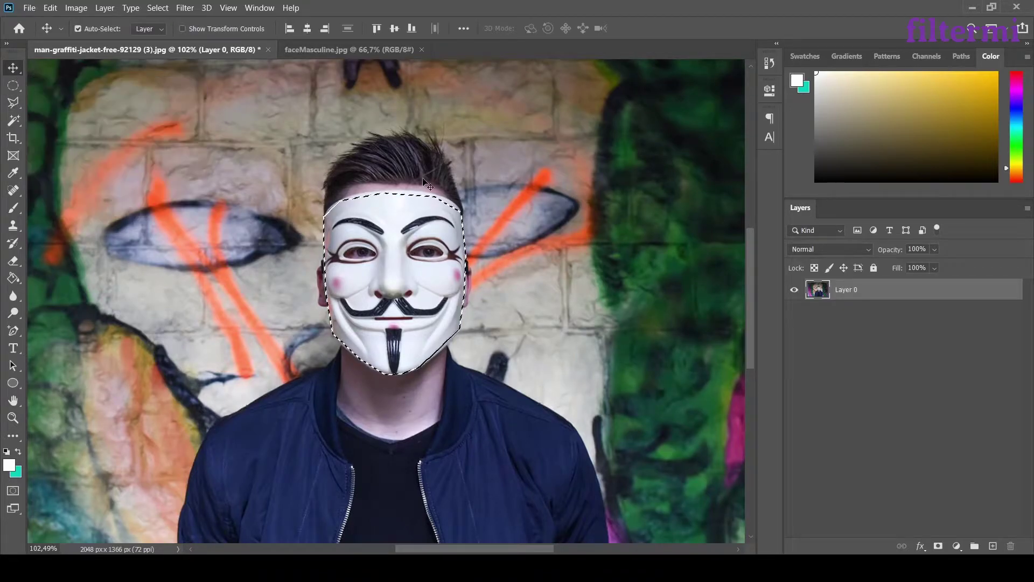
# Move the selected mask onto faceMasculine.jpg as Layer 1 at 36% opacity
pyautogui.moveTo(404, 246); pyautogui.dragTo(420, 291)
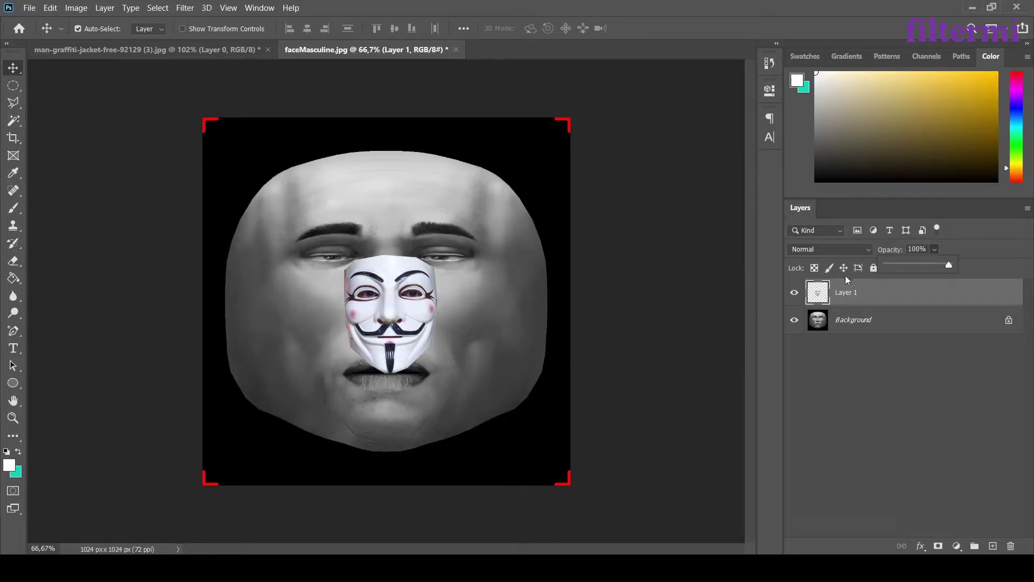
pyautogui.click(909, 264)
pyautogui.click(624, 282)
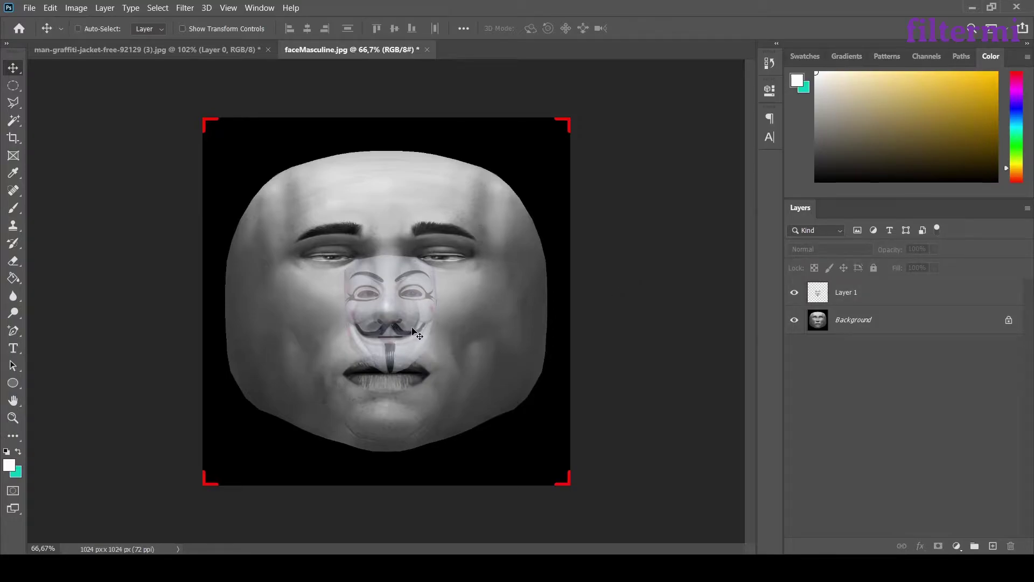
pyautogui.click(408, 299)
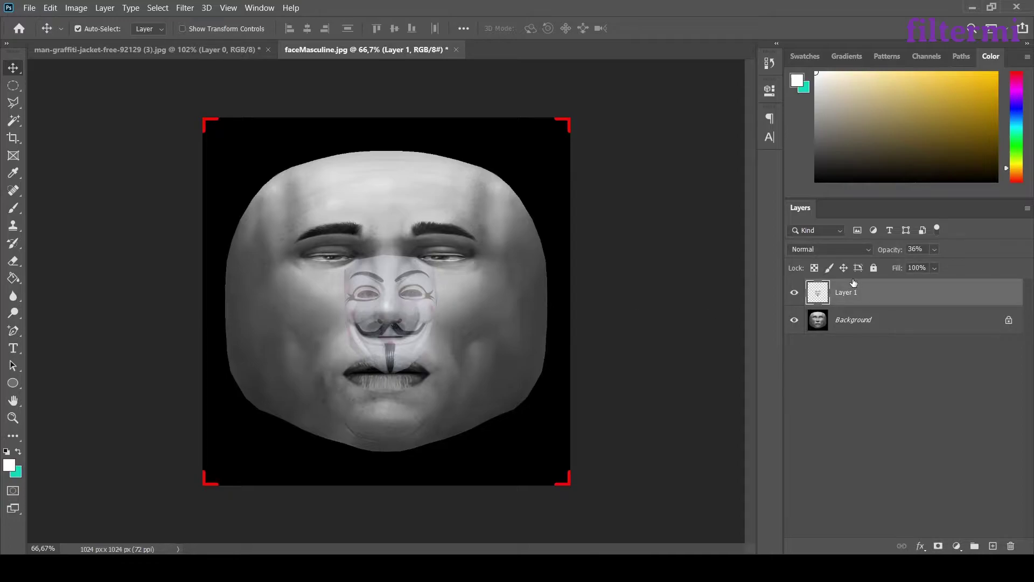
# Free Transform Layer 1 to enlarge and center the mask over the face
pyautogui.press('ctrl')
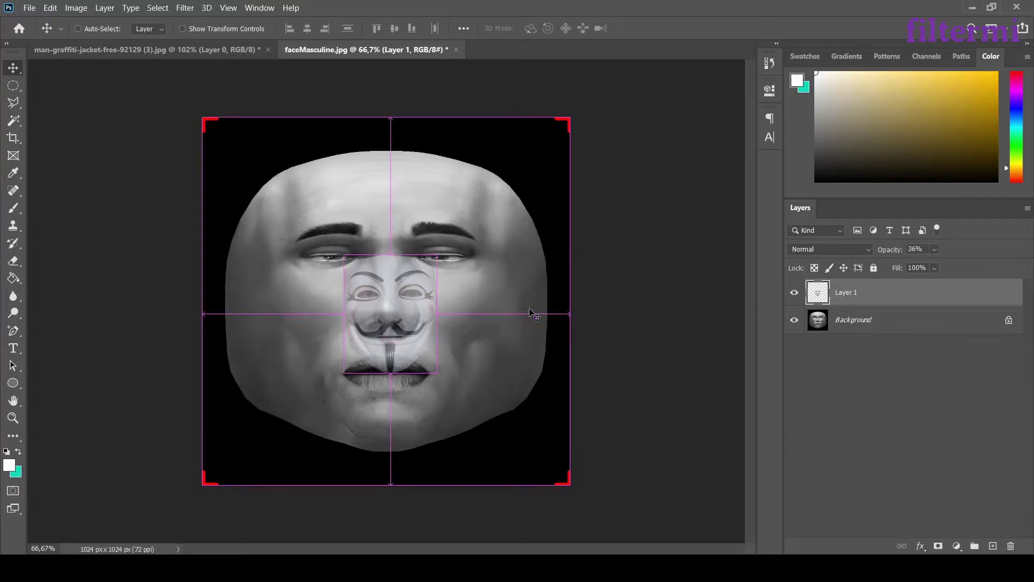
pyautogui.hotkey('ctrl', 't')
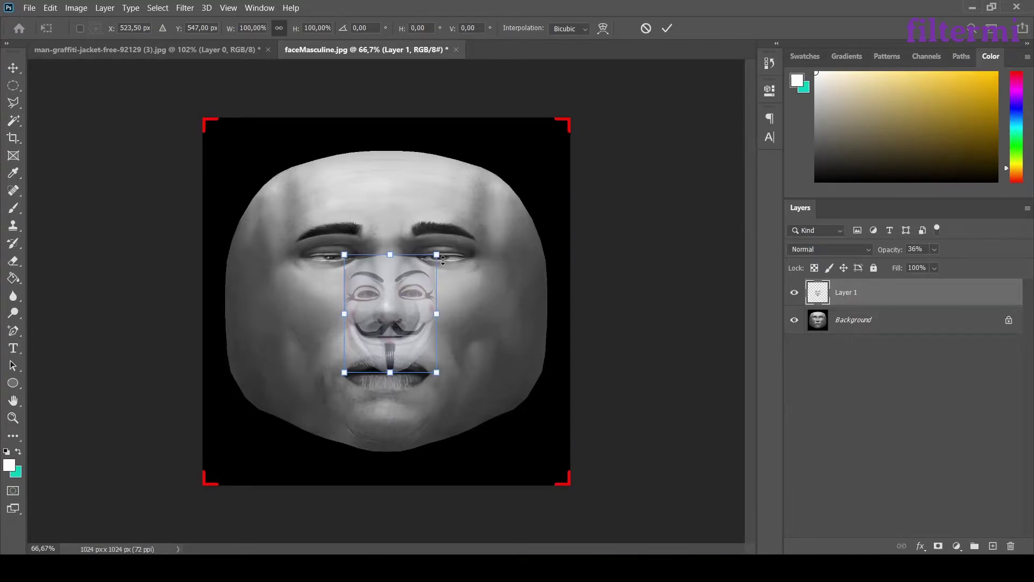
pyautogui.keyDown('alt'); pyautogui.moveTo(444, 250); pyautogui.dragTo(538, 189); pyautogui.keyUp('alt')
pyautogui.moveTo(400, 350); pyautogui.dragTo(396, 354)
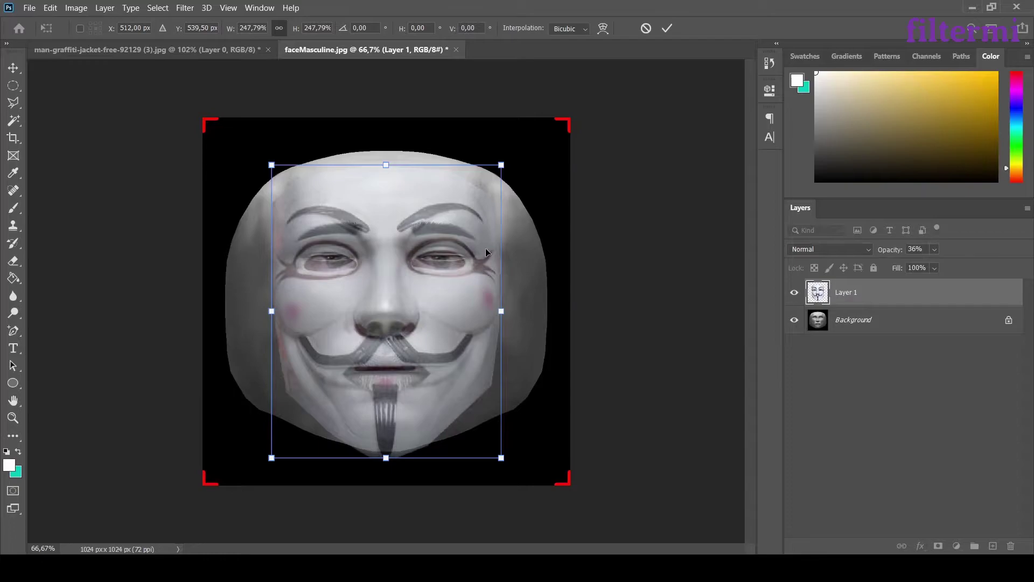
pyautogui.moveTo(502, 163); pyautogui.dragTo(513, 155)
pyautogui.moveTo(447, 300); pyautogui.dragTo(450, 300)
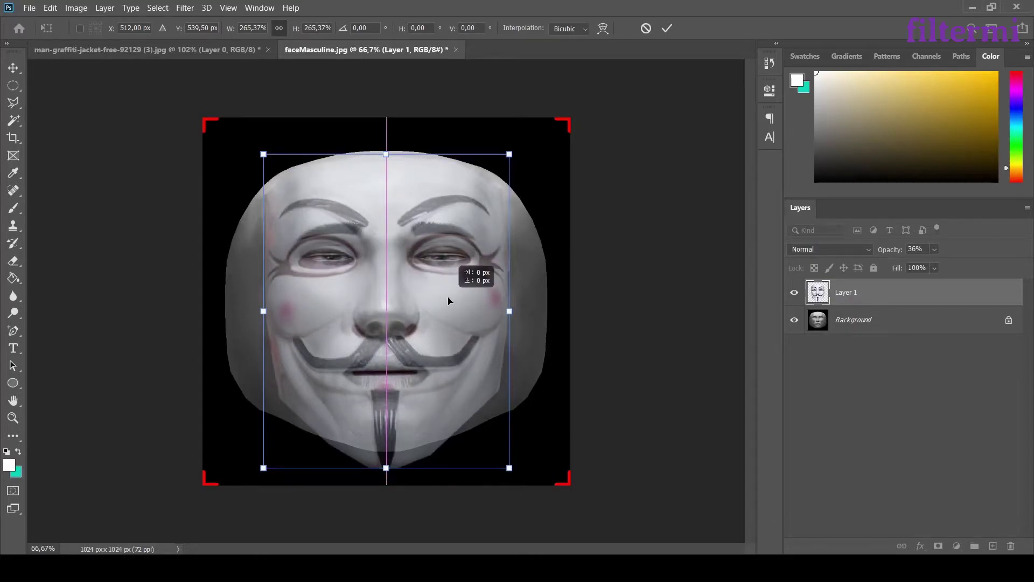
pyautogui.moveTo(449, 297); pyautogui.dragTo(449, 297)
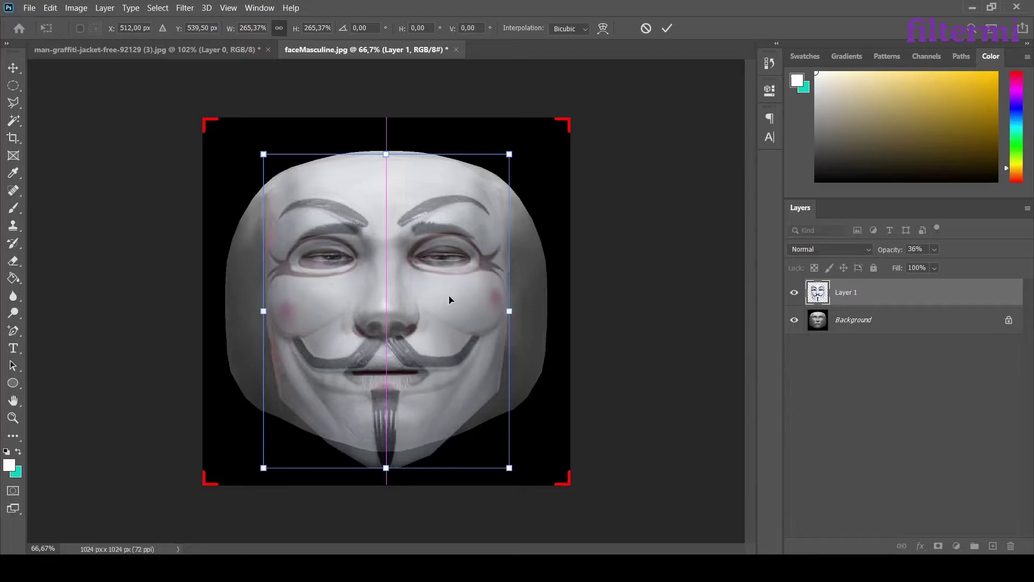
pyautogui.press('Return')
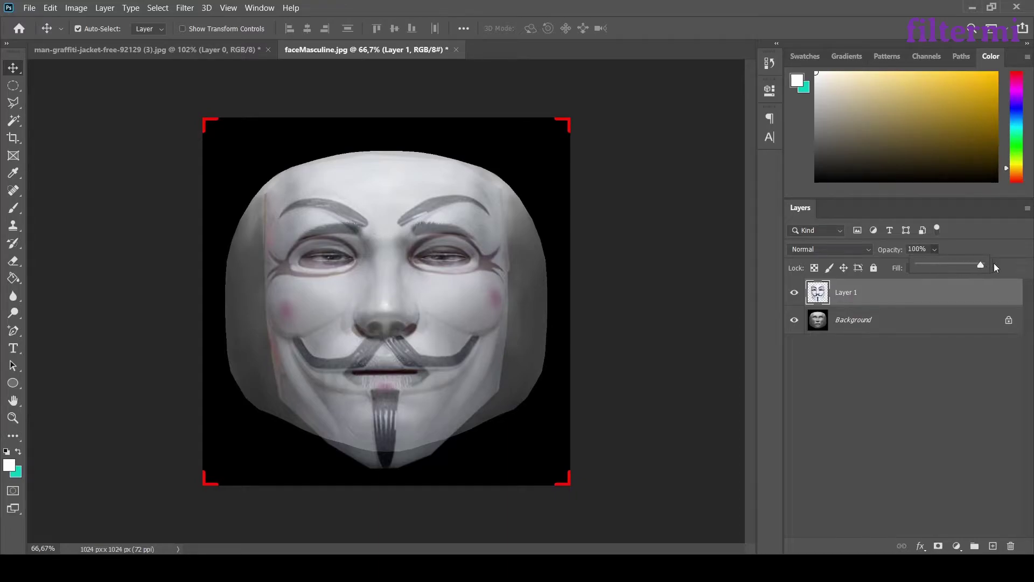
# Restore Layer 1 to 100% opacity and rotate the mask about 0.9° clockwise
pyautogui.moveTo(996, 262); pyautogui.dragTo(1025, 253)
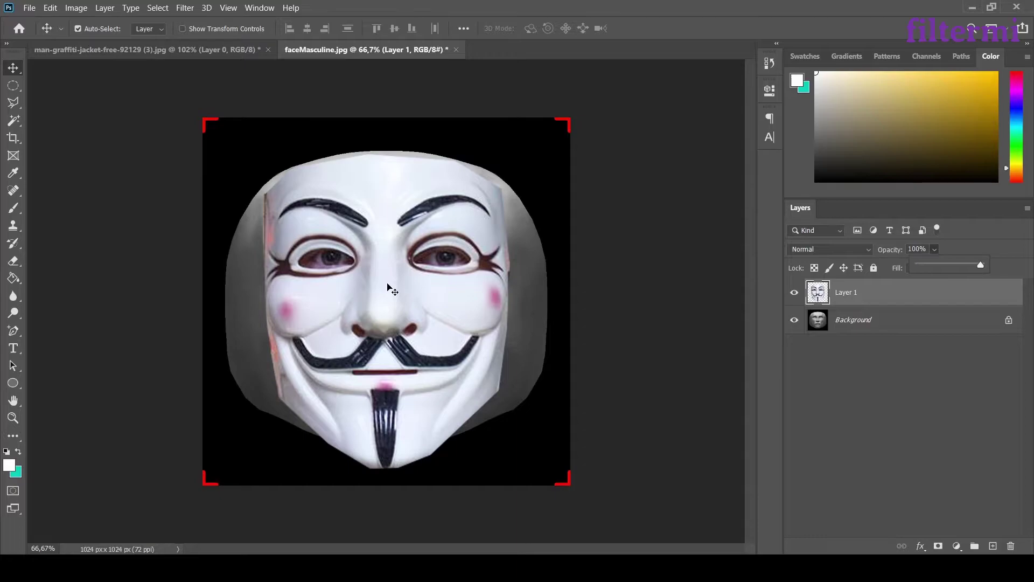
pyautogui.hotkey('ctrl', 't')
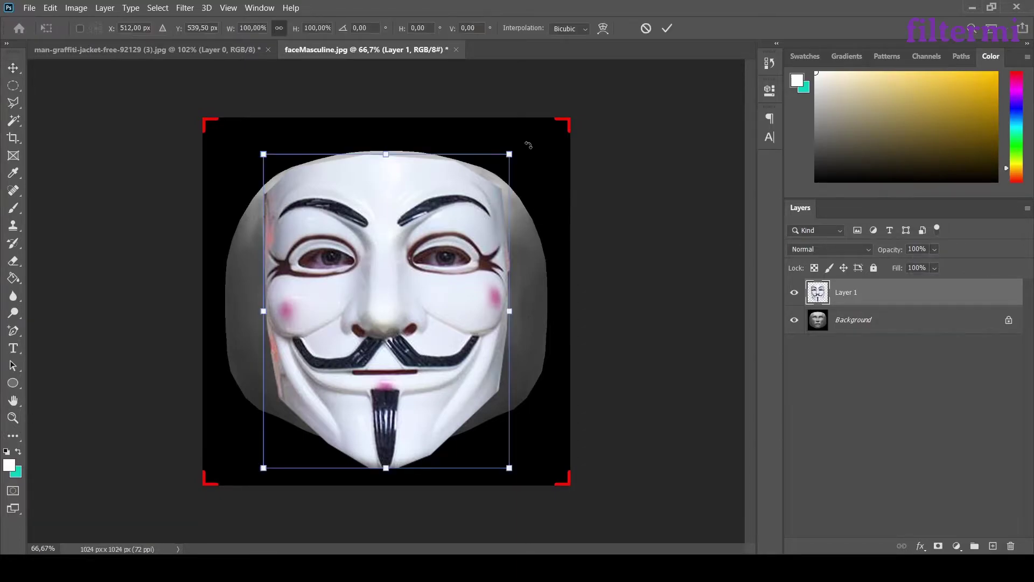
pyautogui.moveTo(527, 141); pyautogui.dragTo(531, 141)
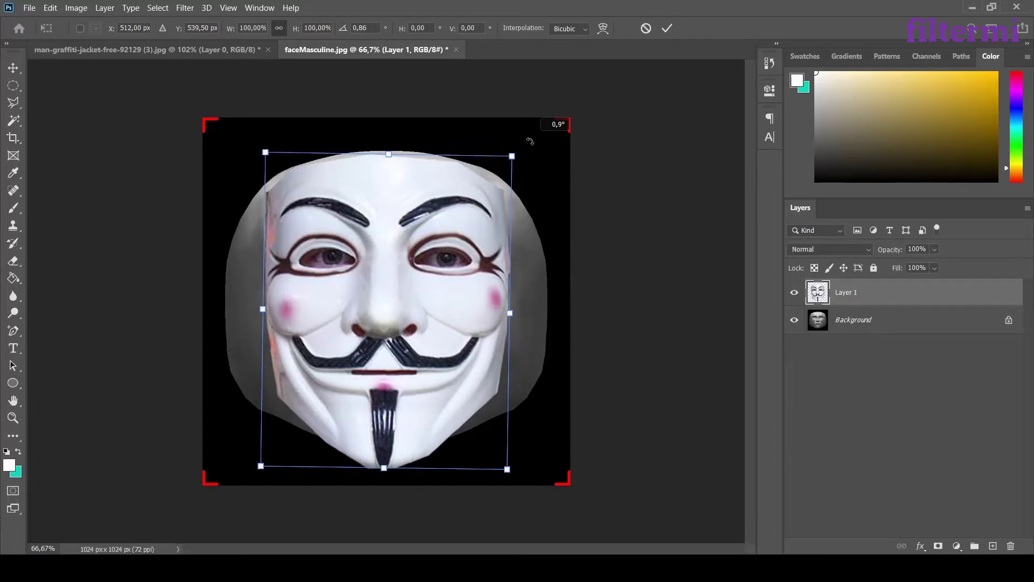
pyautogui.press('Return')
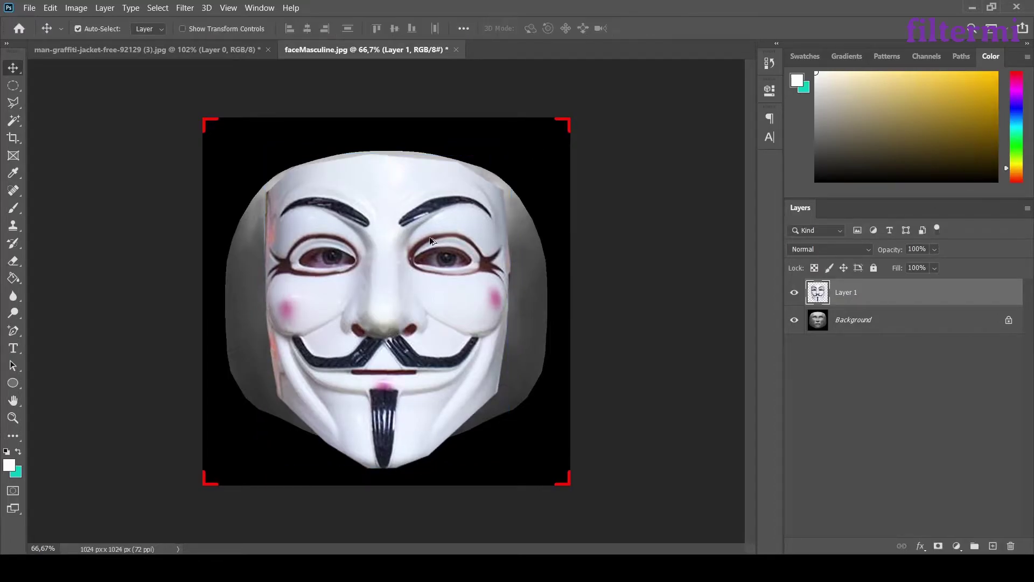
# Set up the Eraser with a Hard Round brush at 29 px
pyautogui.keyDown('alt'); pyautogui.scroll(3, 321, 265); pyautogui.keyUp('alt')
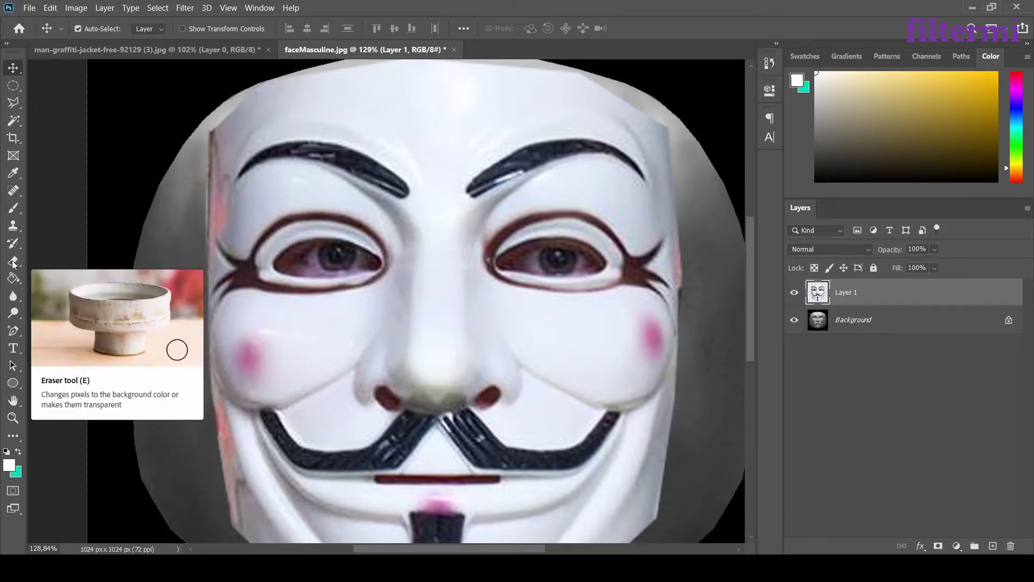
pyautogui.click(13, 263)
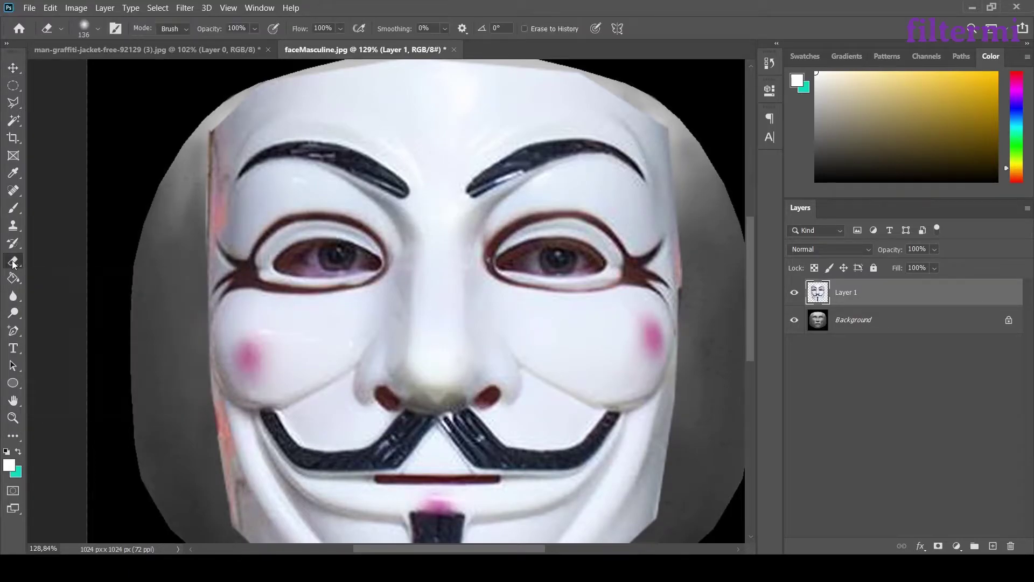
pyautogui.rightClick(286, 284)
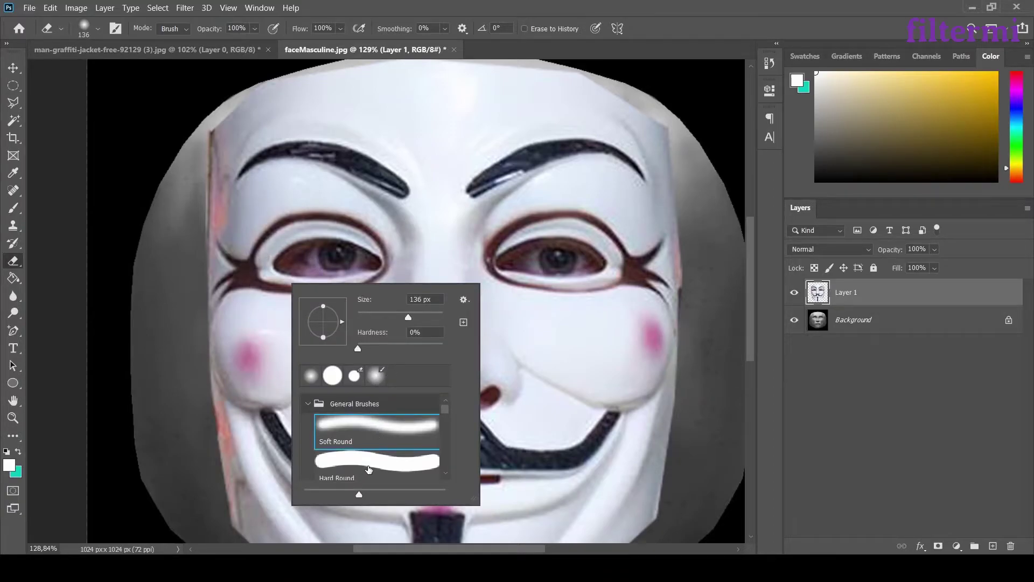
pyautogui.click(368, 468)
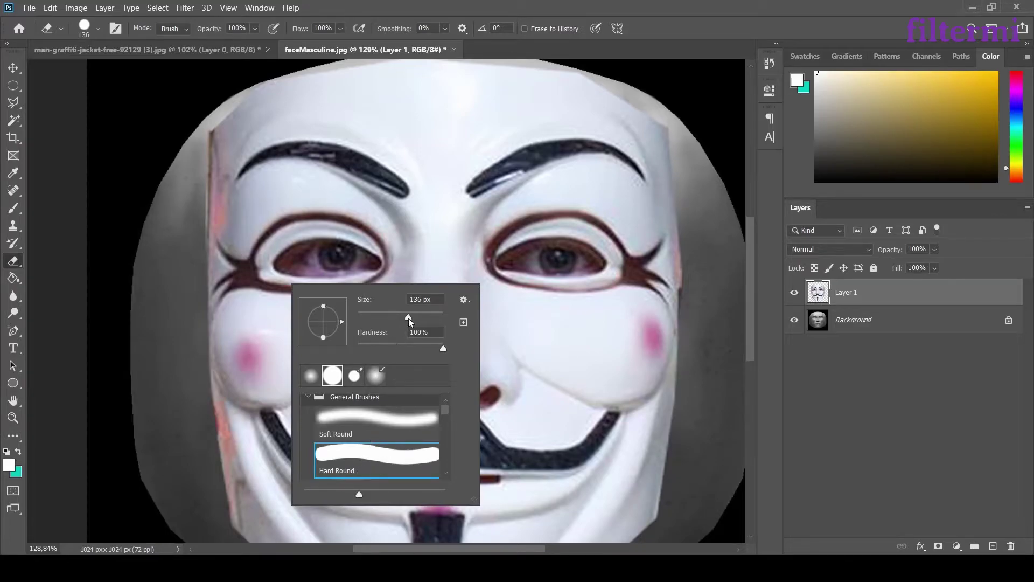
pyautogui.moveTo(409, 318); pyautogui.dragTo(370, 317)
pyautogui.press('Return')
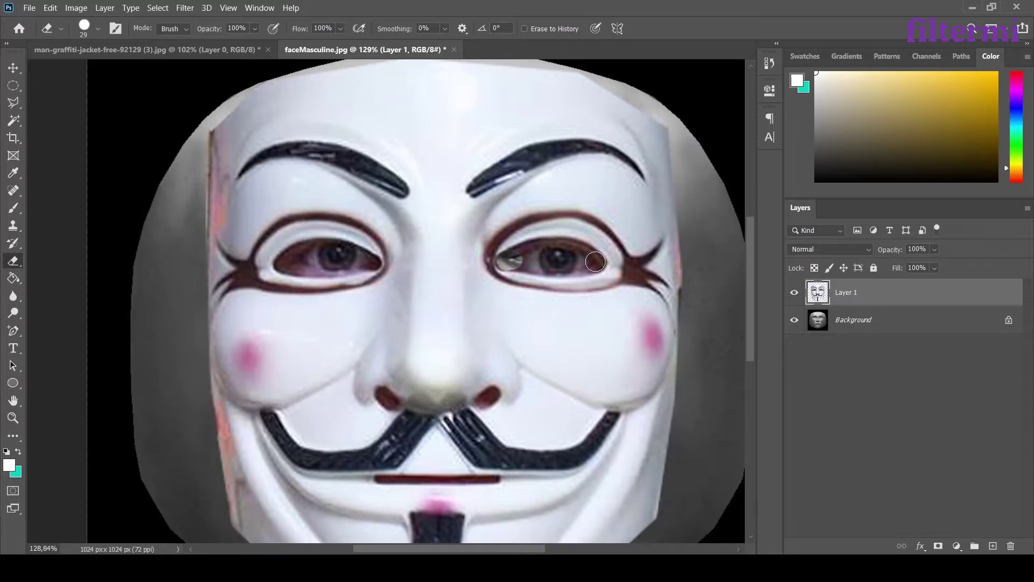
# Erase the mask over the right eye, including its upper and lower lid
pyautogui.keyDown('shift'); pyautogui.click(596, 262); pyautogui.keyUp('shift')
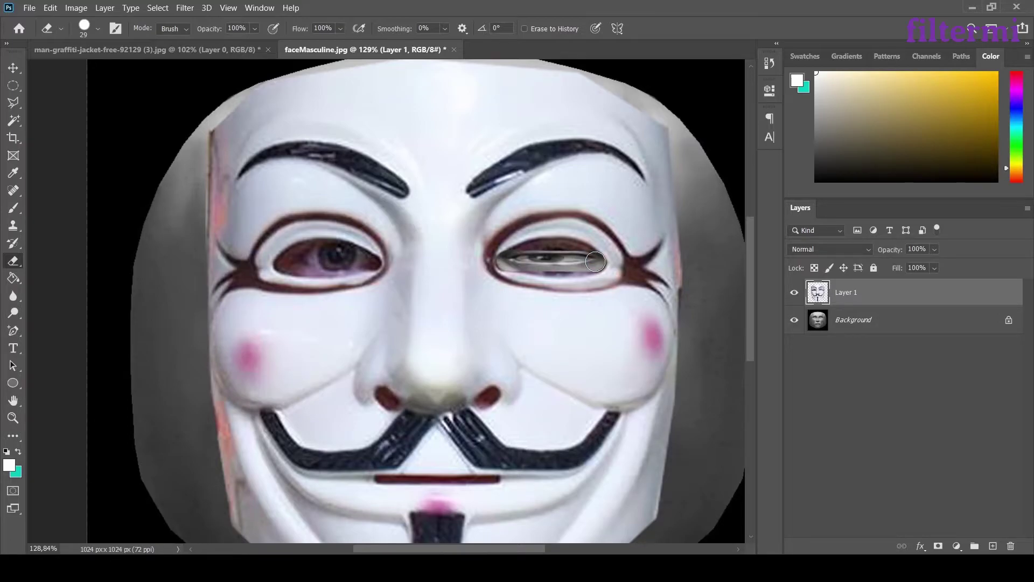
pyautogui.keyDown('alt'); pyautogui.scroll(3, 592, 259); pyautogui.keyUp('alt')
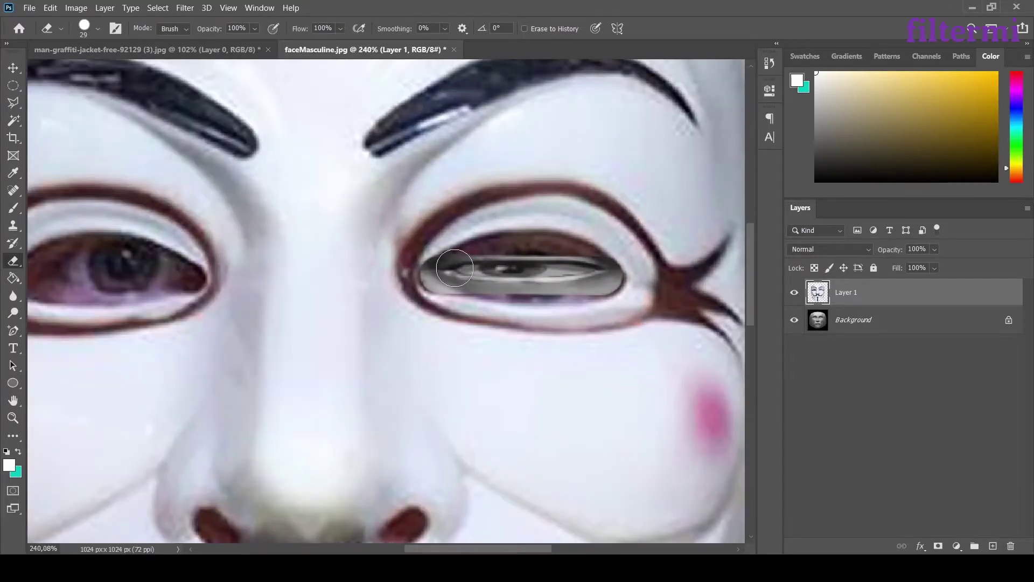
pyautogui.moveTo(455, 268)
pyautogui.mouseDown()
pyautogui.moveTo(540, 248)
pyautogui.moveTo(587, 264)
pyautogui.mouseUp()
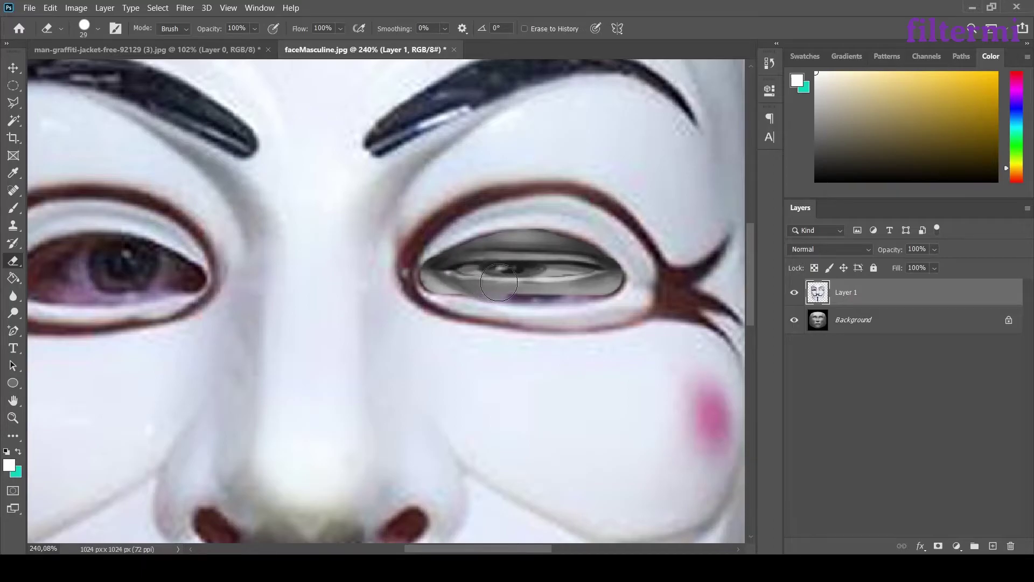
pyautogui.moveTo(501, 282); pyautogui.dragTo(601, 280)
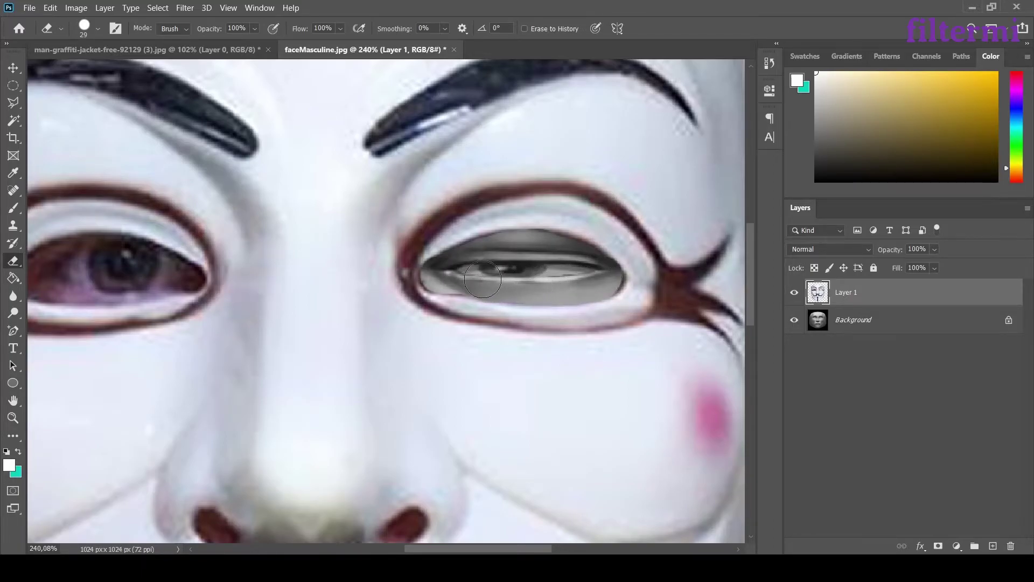
# Erase the mask over the left eye to reveal the face's eye
pyautogui.keyDown('alt'); pyautogui.scroll(-3, 544, 254); pyautogui.keyUp('alt')
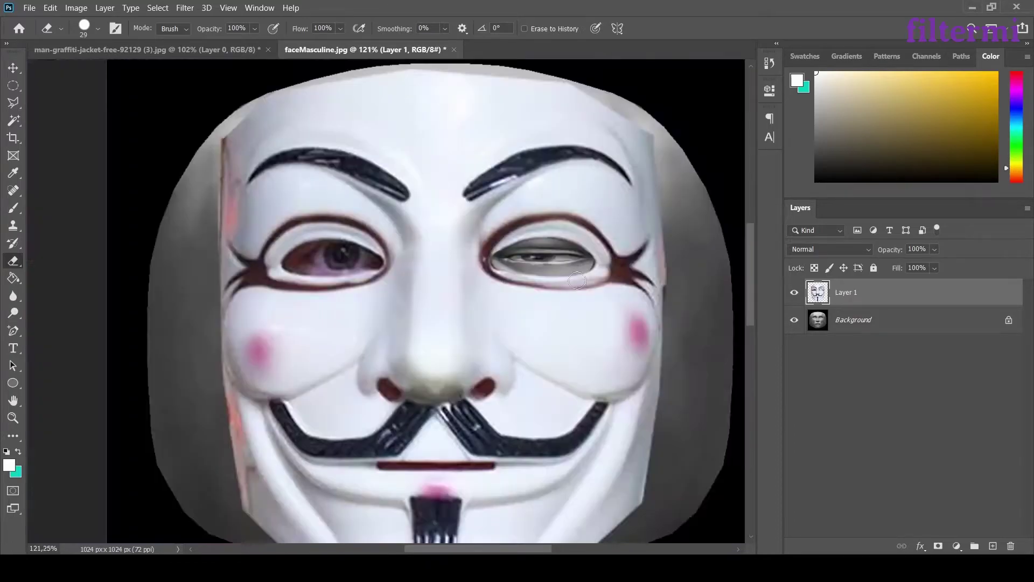
pyautogui.keyDown('alt'); pyautogui.scroll(-2, 282, 268); pyautogui.keyUp('alt')
pyautogui.keyDown('alt'); pyautogui.scroll(6, 285, 267); pyautogui.keyUp('alt')
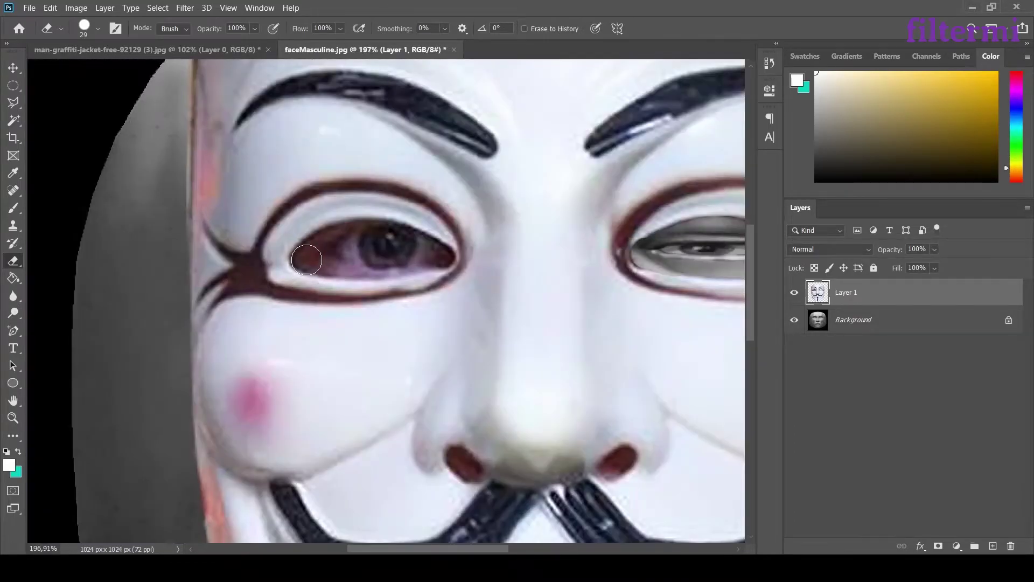
pyautogui.click(305, 260)
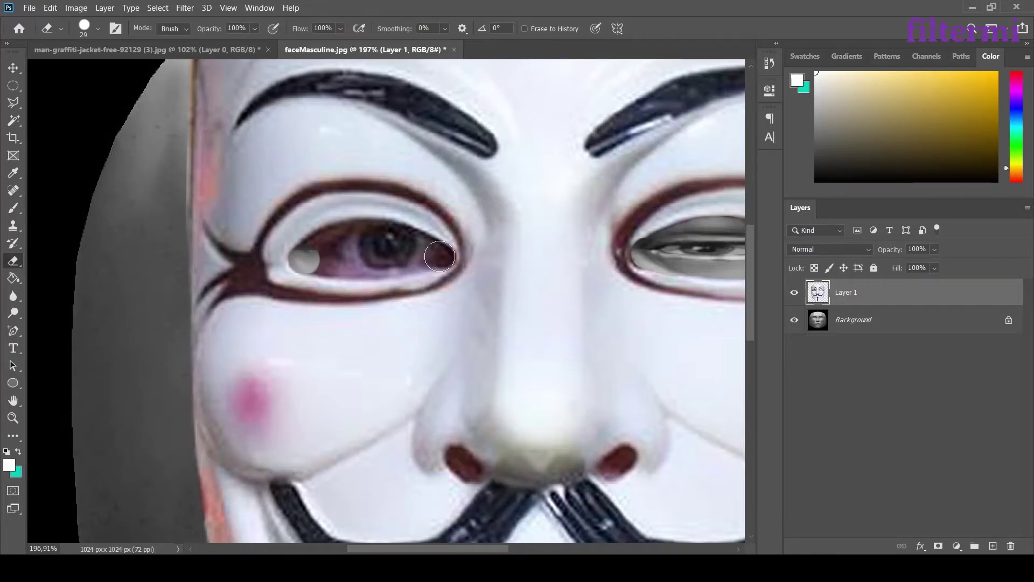
pyautogui.moveTo(439, 256)
pyautogui.mouseDown()
pyautogui.moveTo(388, 266)
pyautogui.moveTo(320, 239)
pyautogui.moveTo(318, 248)
pyautogui.moveTo(358, 235)
pyautogui.moveTo(435, 251)
pyautogui.moveTo(369, 267)
pyautogui.moveTo(313, 258)
pyautogui.moveTo(352, 274)
pyautogui.moveTo(418, 259)
pyautogui.mouseUp()
pyautogui.keyDown('alt'); pyautogui.scroll(-5, 407, 231); pyautogui.keyUp('alt')
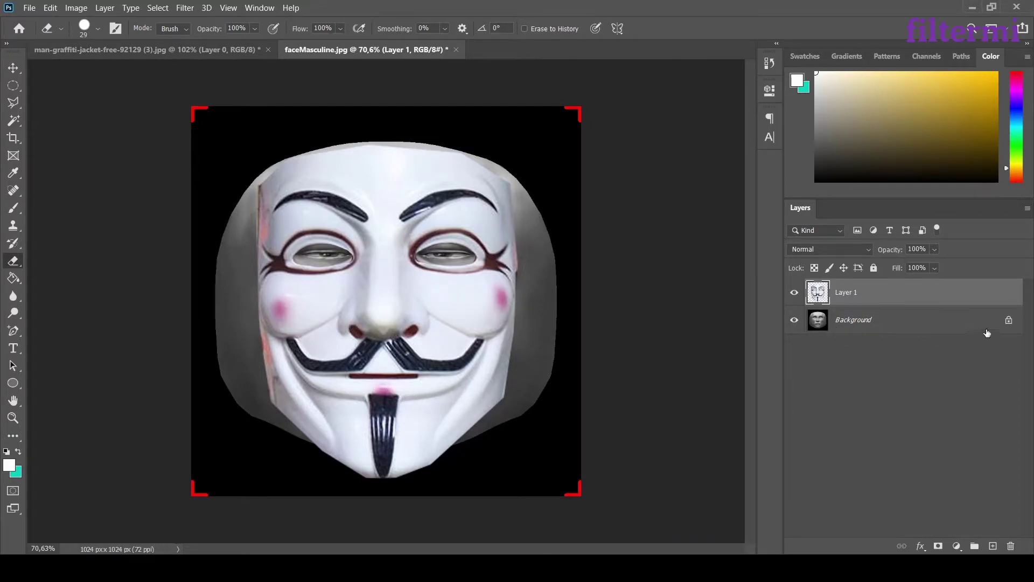
# Unlock the face layer, hide Layer 1, and Magic Wand-select every part of the face
pyautogui.click(1009, 322)
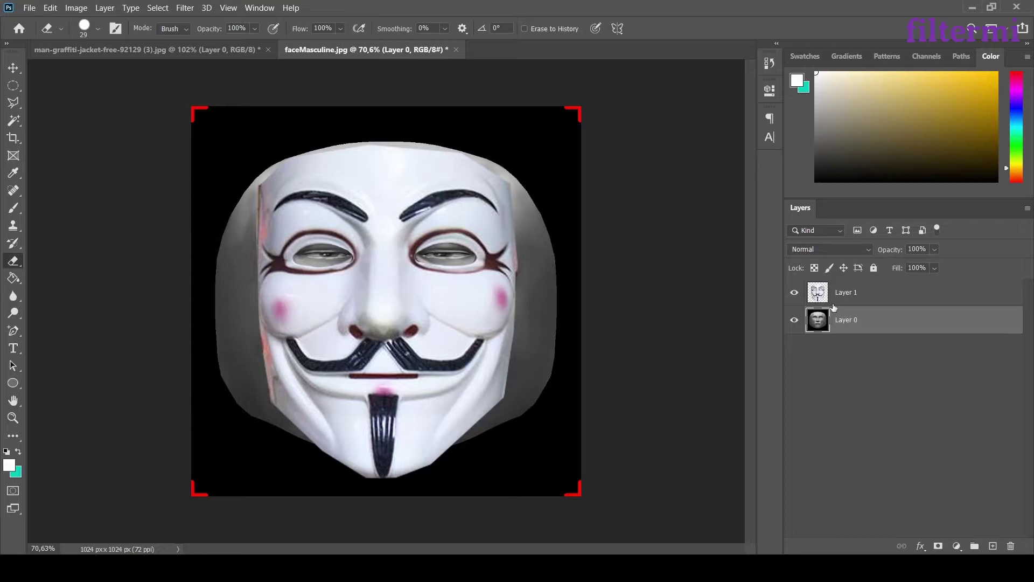
pyautogui.click(795, 294)
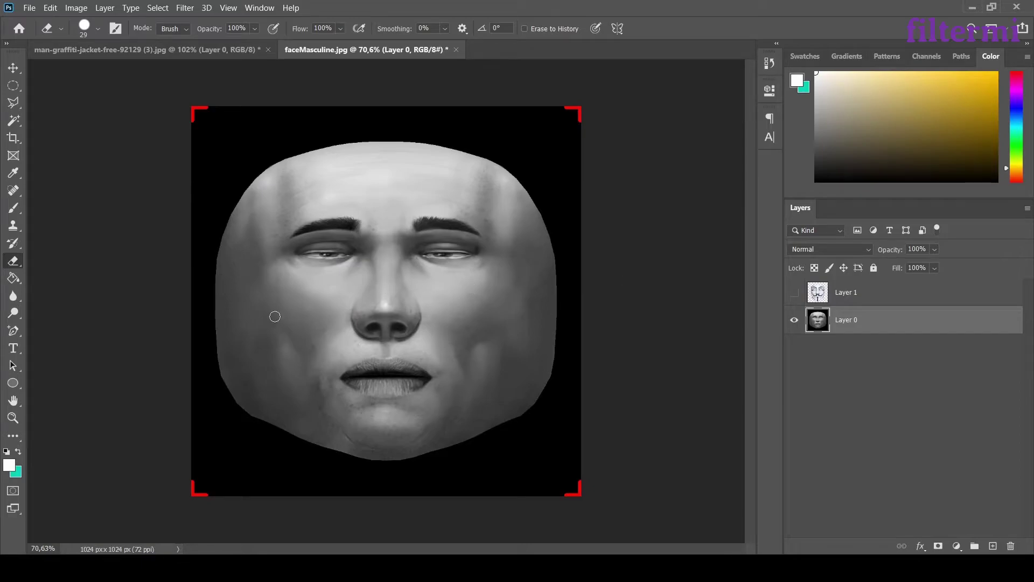
pyautogui.click(13, 121)
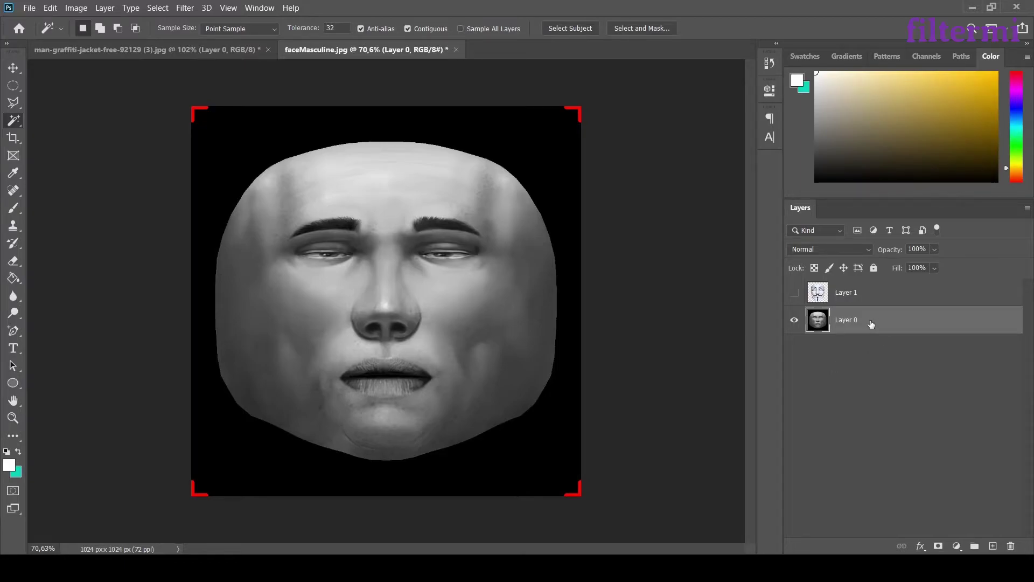
pyautogui.click(362, 174)
pyautogui.keyDown('shift'); pyautogui.click(265, 209); pyautogui.keyUp('shift')
pyautogui.keyDown('shift'); pyautogui.click(247, 244); pyautogui.keyUp('shift')
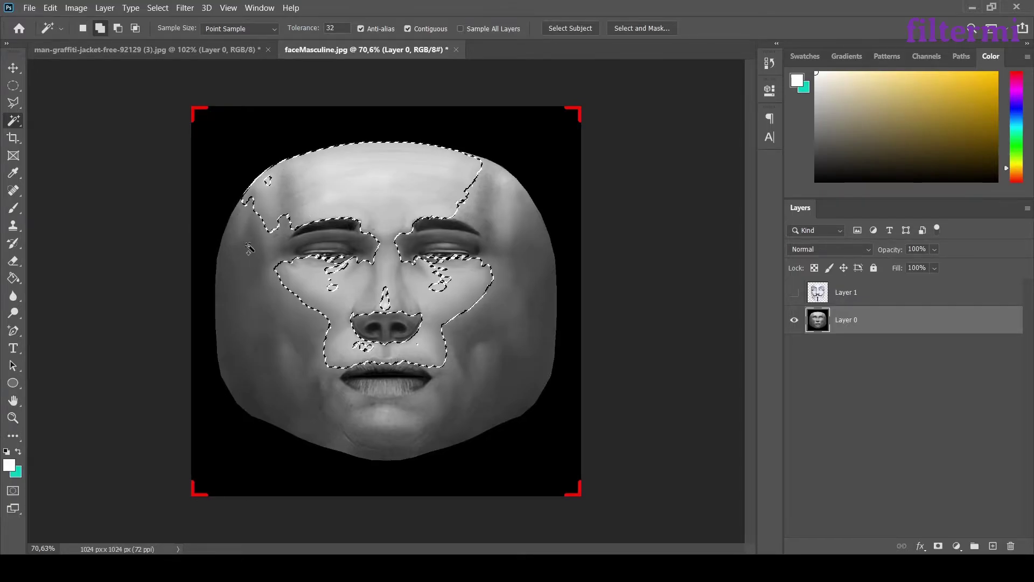
pyautogui.keyDown('shift'); pyautogui.click(231, 269); pyautogui.keyUp('shift')
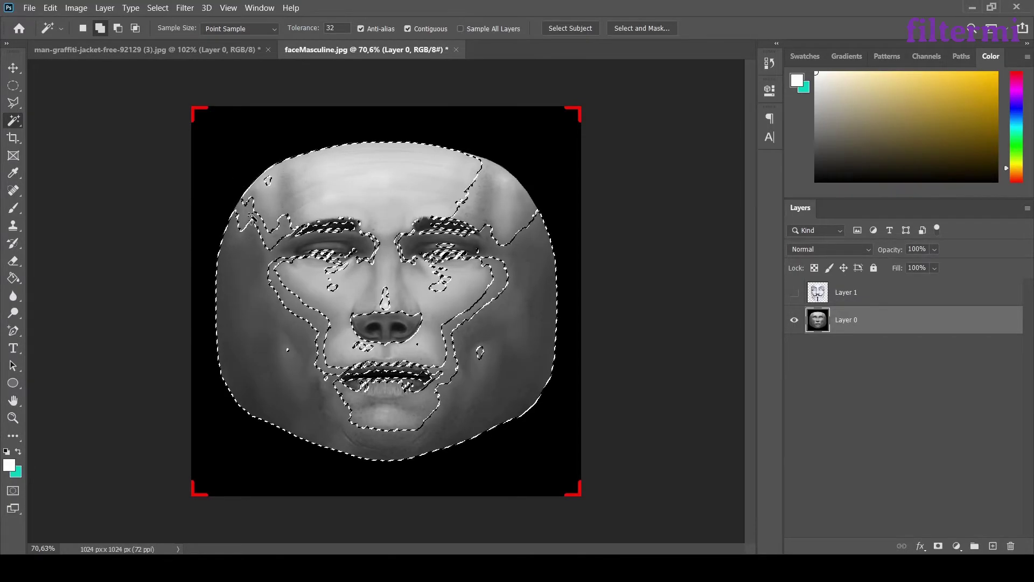
pyautogui.keyDown('shift'); pyautogui.click(251, 219); pyautogui.keyUp('shift')
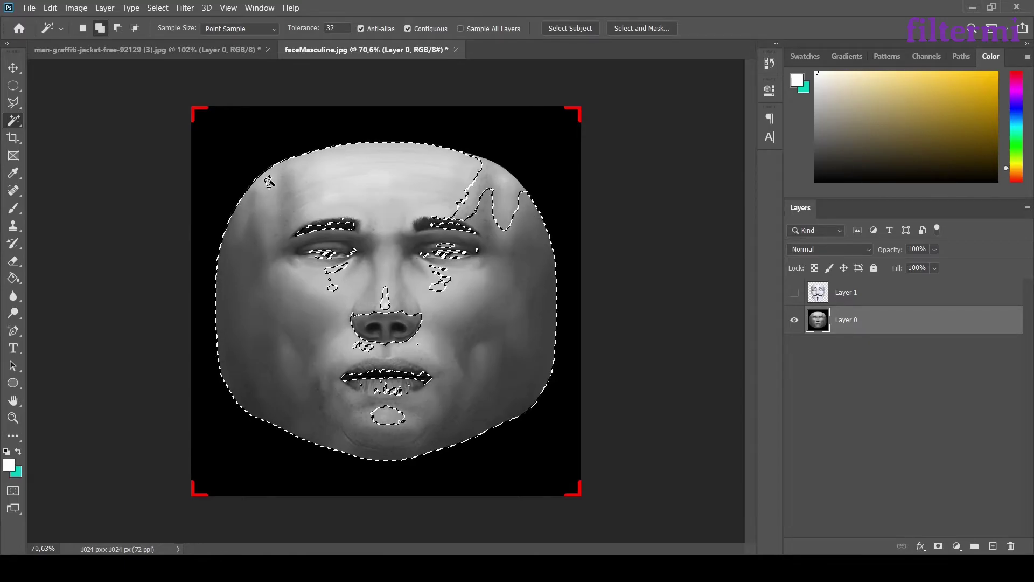
pyautogui.keyDown('shift'); pyautogui.click(266, 191); pyautogui.keyUp('shift')
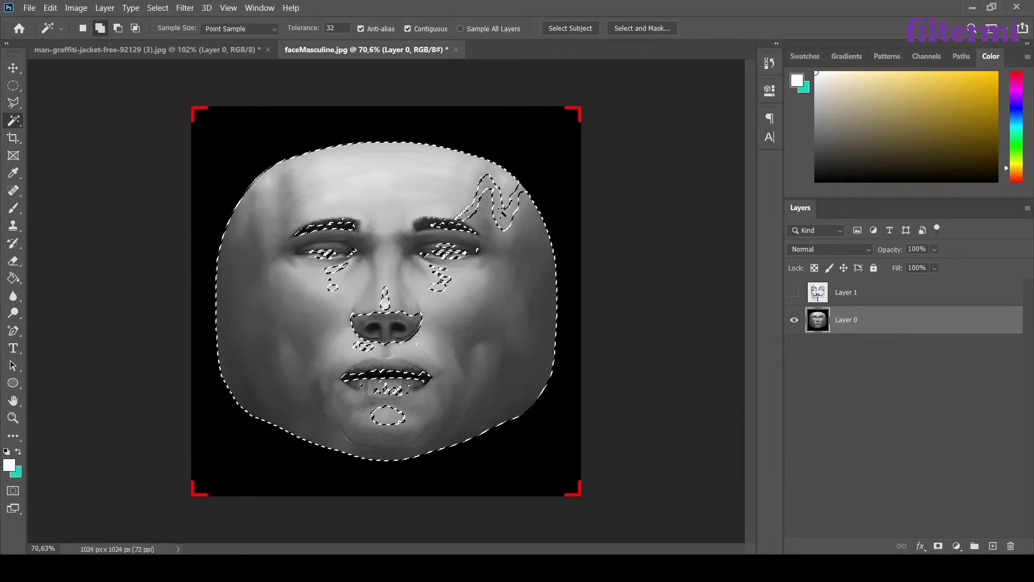
pyautogui.keyDown('shift'); pyautogui.click(514, 210); pyautogui.keyUp('shift')
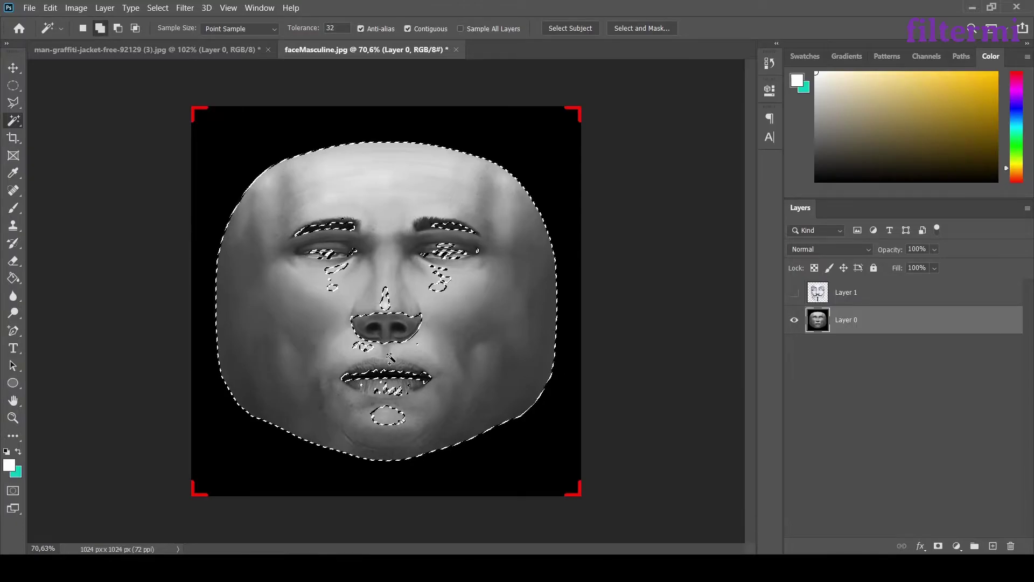
pyautogui.keyDown('shift'); pyautogui.click(390, 419); pyautogui.keyUp('shift')
# Add Elliptical Marquee selections over the central face to fill the eye, nose and mouth holes
pyautogui.keyDown('alt'); pyautogui.scroll(3, 399, 330); pyautogui.keyUp('alt')
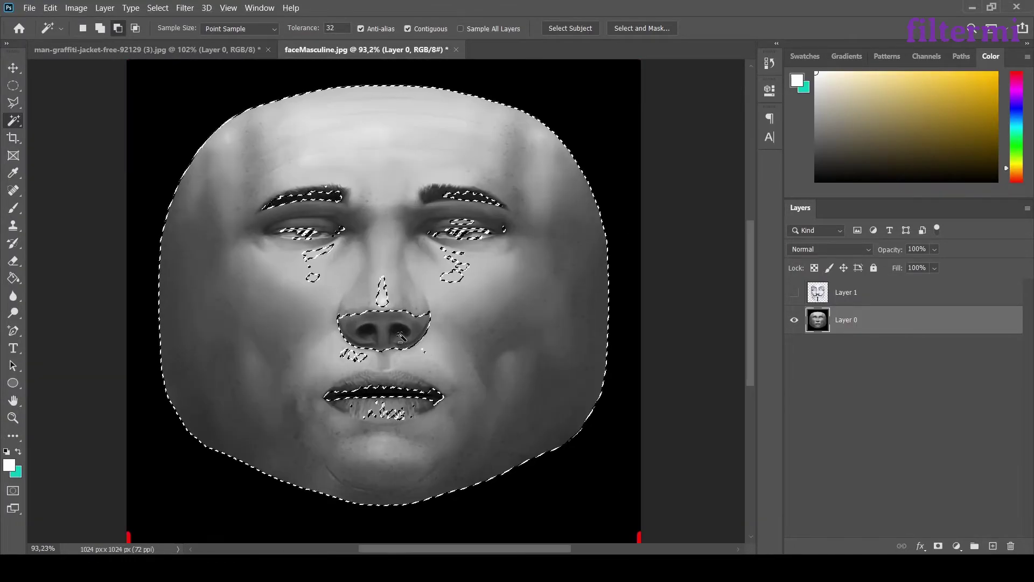
pyautogui.keyDown('alt'); pyautogui.scroll(-2, 399, 331); pyautogui.keyUp('alt')
pyautogui.keyDown('alt'); pyautogui.scroll(1, 431, 289); pyautogui.keyUp('alt')
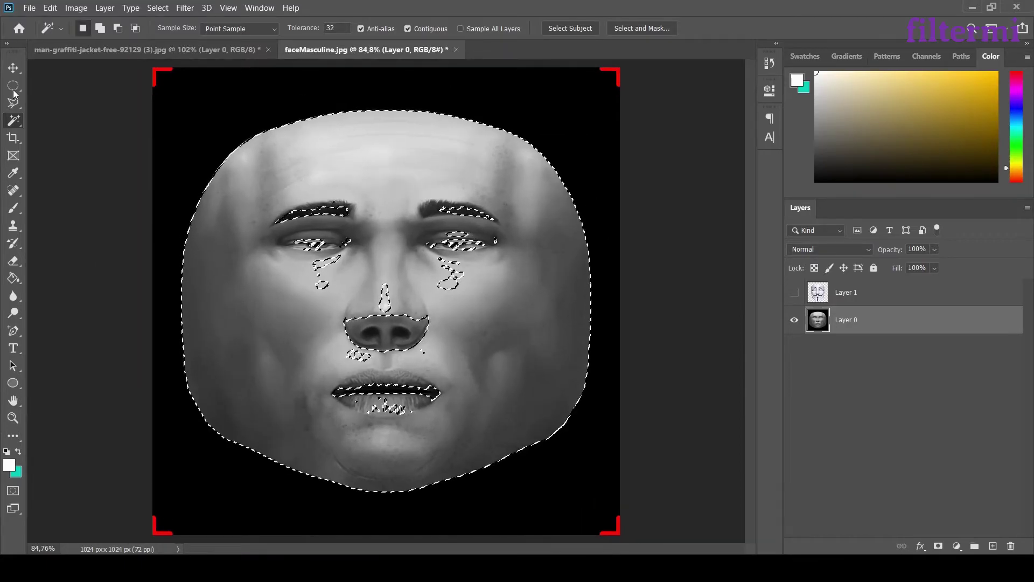
pyautogui.press('v')
pyautogui.press('m')
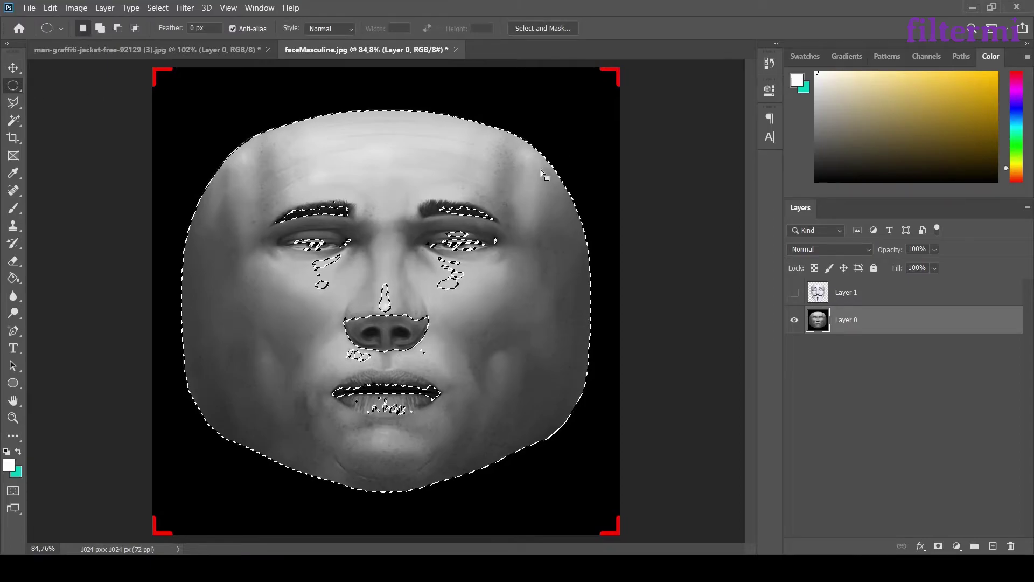
pyautogui.rightClick(13, 85)
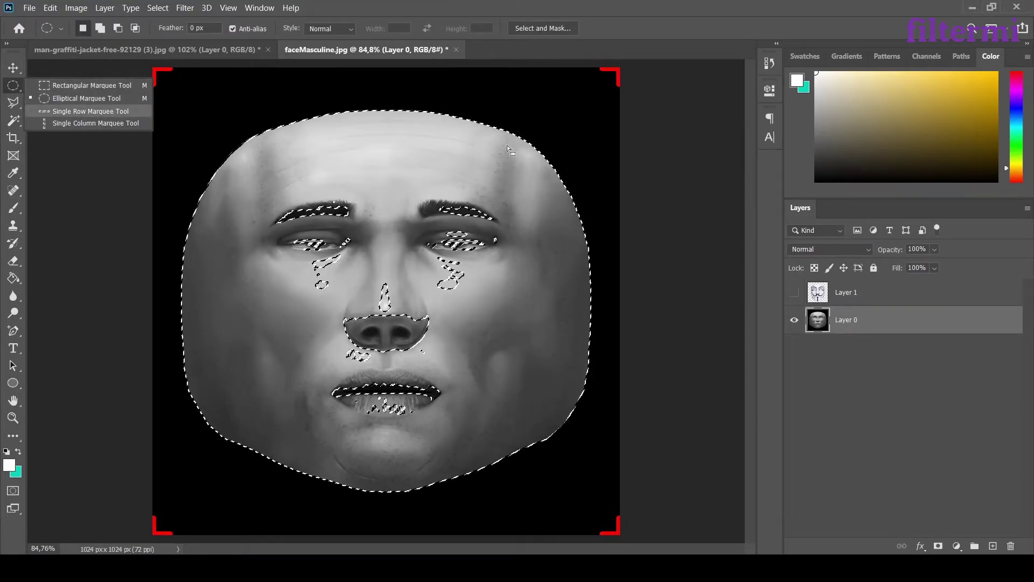
pyautogui.click(523, 171)
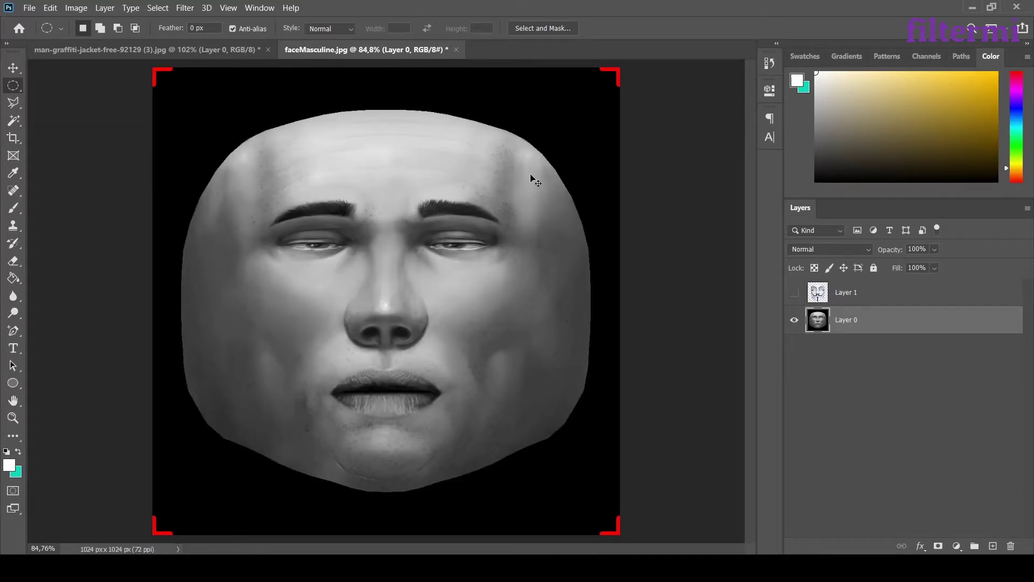
pyautogui.hotkey('ctrl', 'alt', '2')
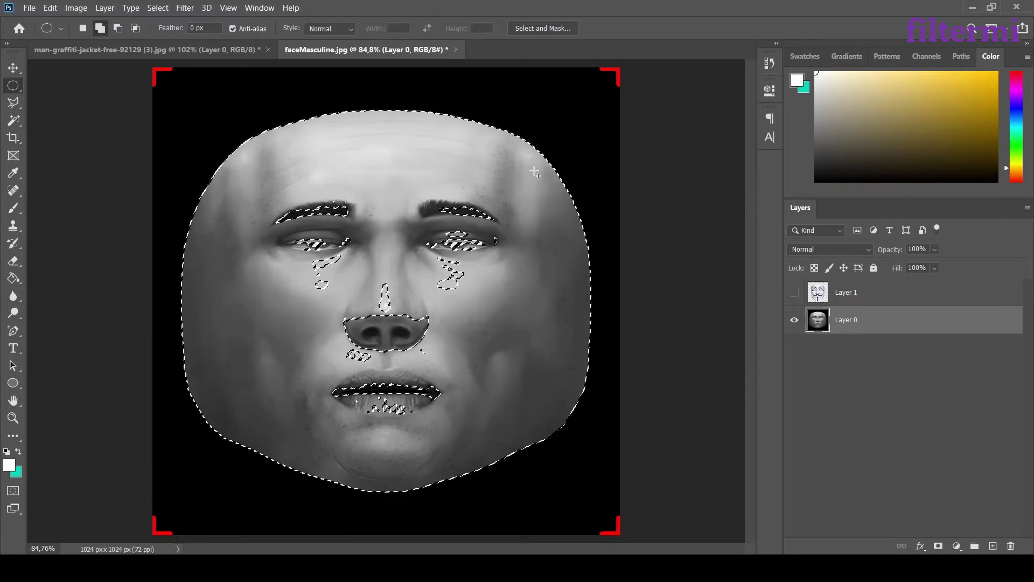
pyautogui.keyDown('shift'); pyautogui.moveTo(535, 170); pyautogui.dragTo(375, 319); pyautogui.keyUp('shift')
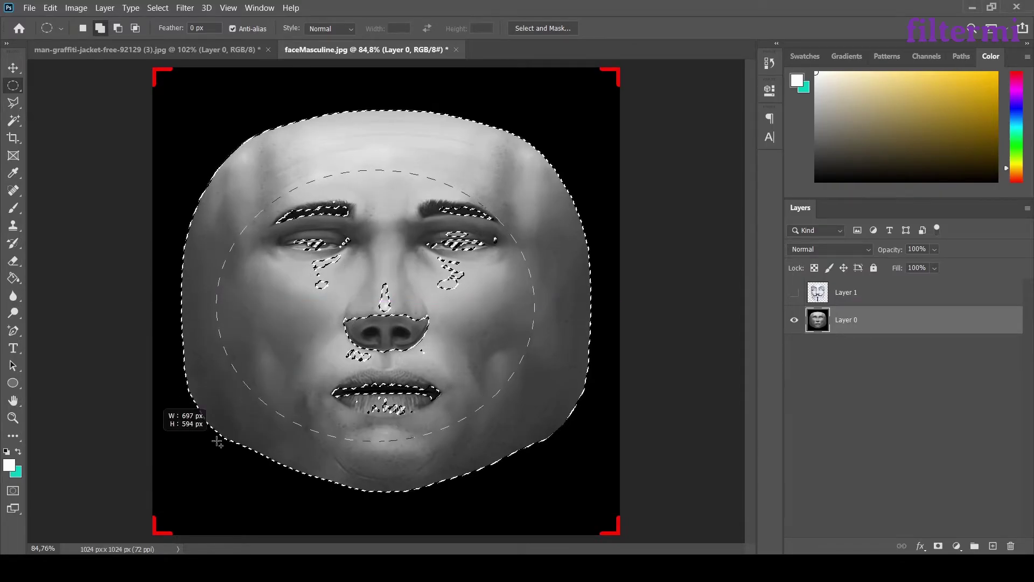
pyautogui.keyDown('shift'); pyautogui.moveTo(217, 442); pyautogui.dragTo(215, 437); pyautogui.keyUp('shift')
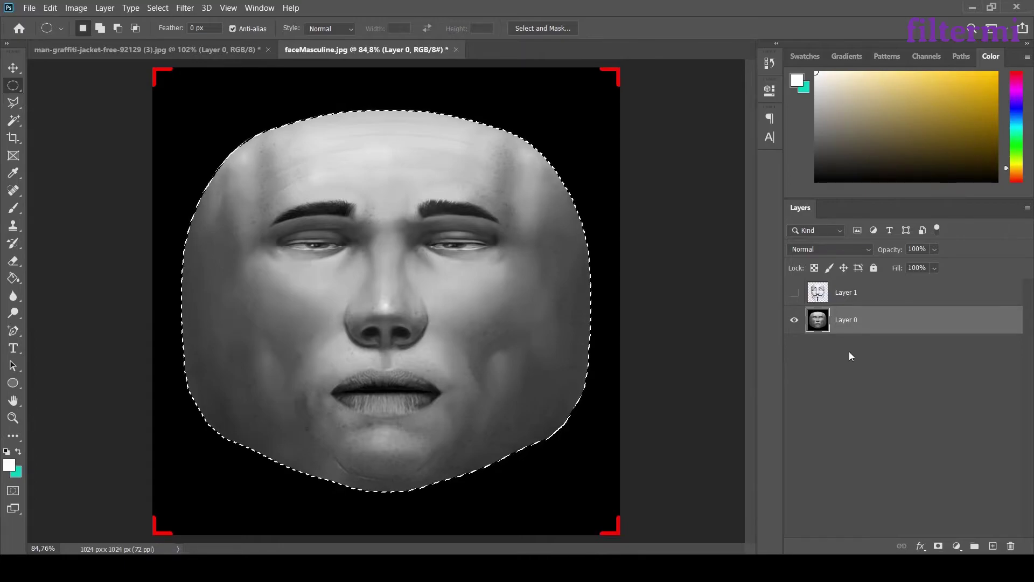
# Create Layer 2, Paint Bucket-fill the face selection with white, and deselect
pyautogui.hotkey('ctrl', 'shift', 'n')
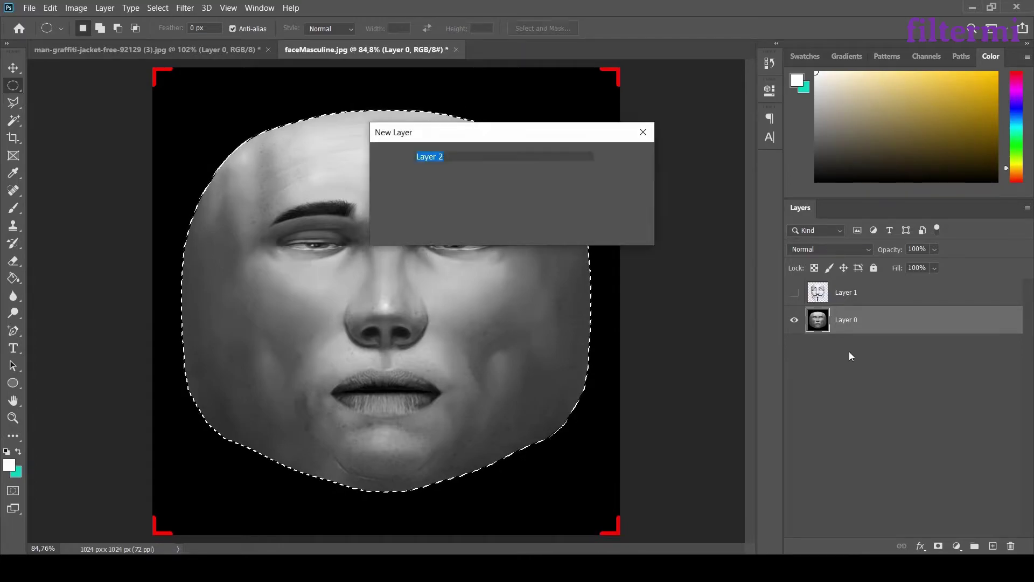
pyautogui.press('Return')
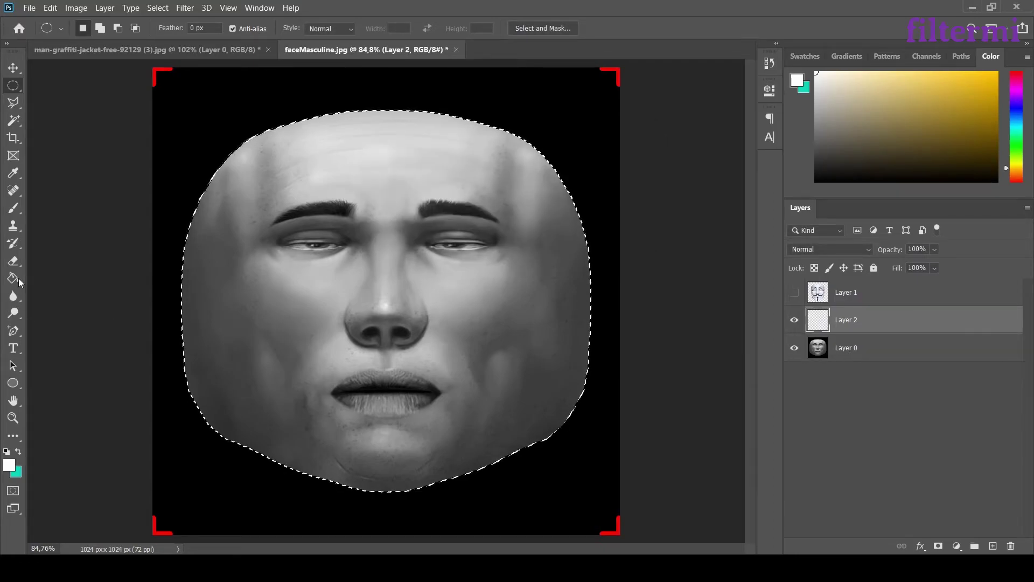
pyautogui.click(9, 466)
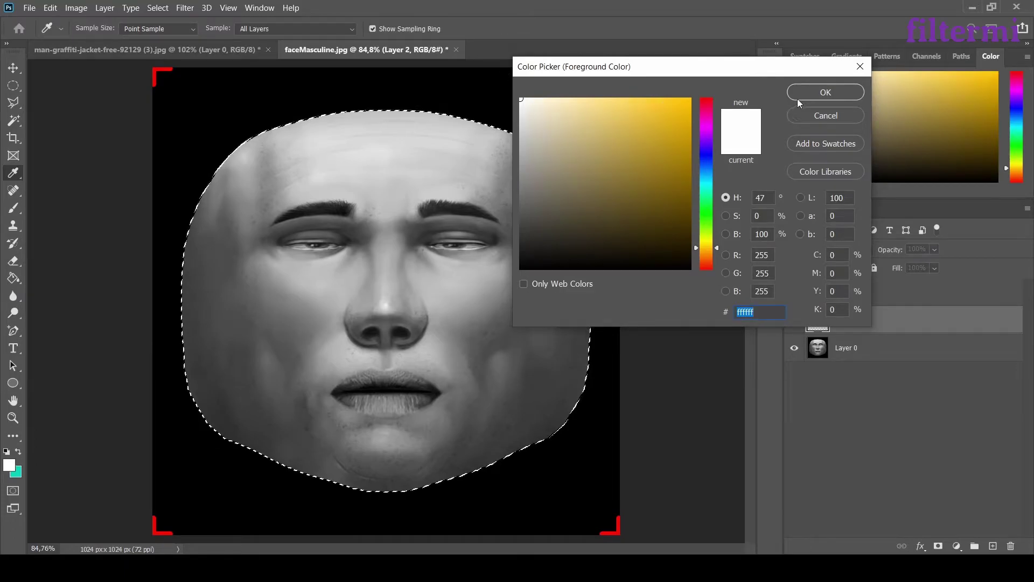
pyautogui.click(800, 96)
pyautogui.click(14, 278)
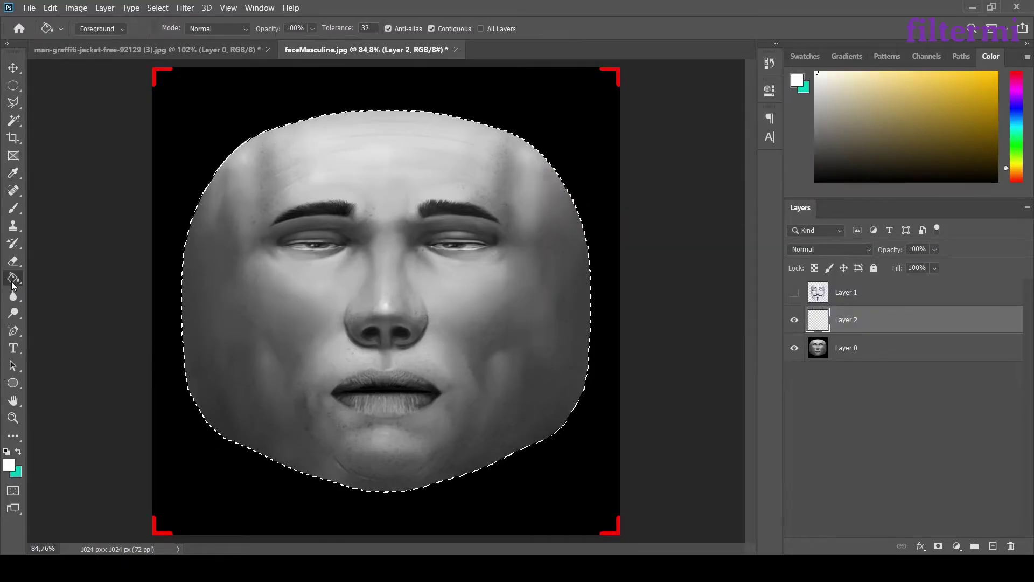
pyautogui.click(343, 295)
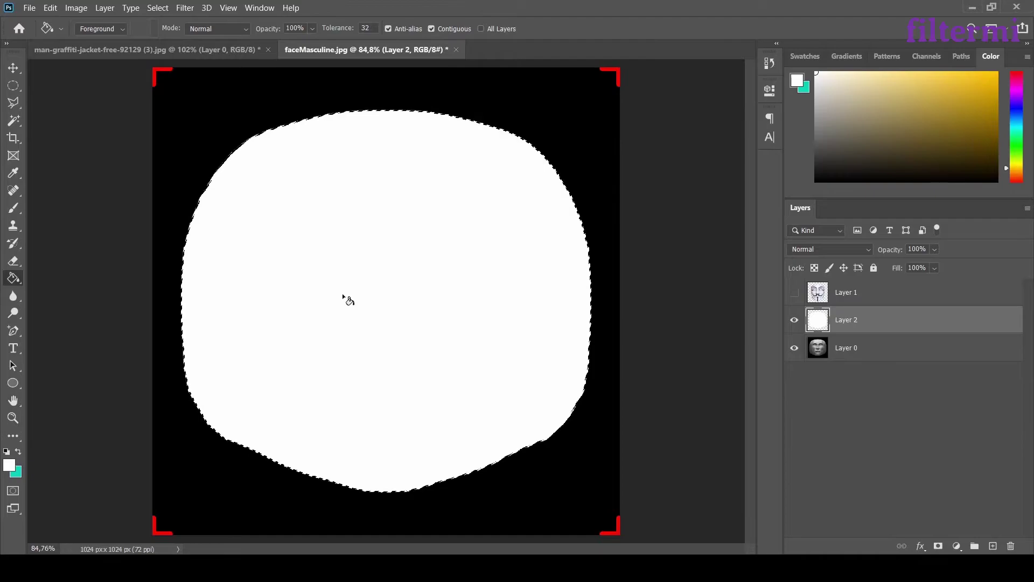
pyautogui.click(14, 85)
pyautogui.hotkey('ctrl', 'd')
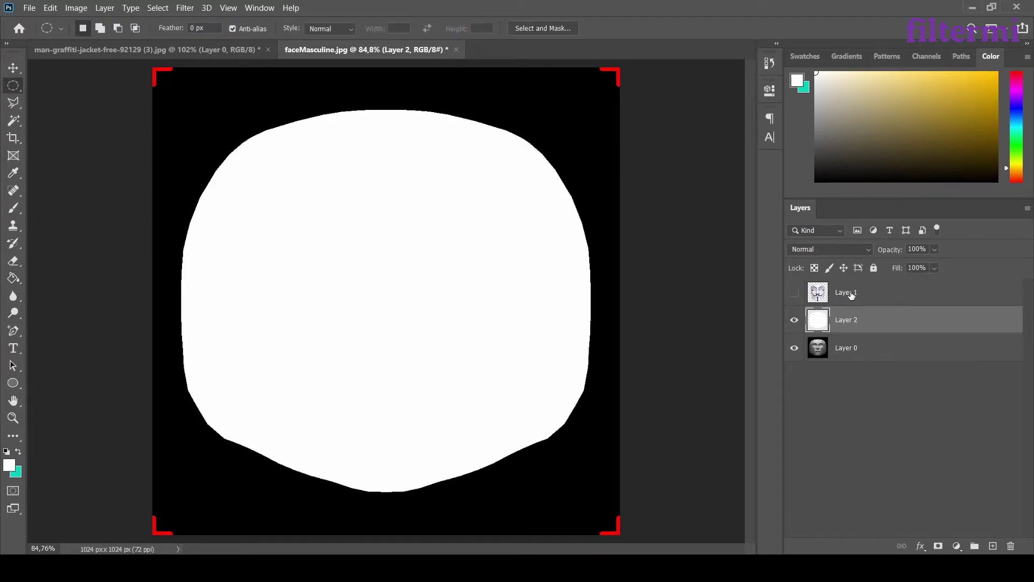
# Show Layer 1 and Magic Wand-select both eye holes on it
pyautogui.click(793, 293)
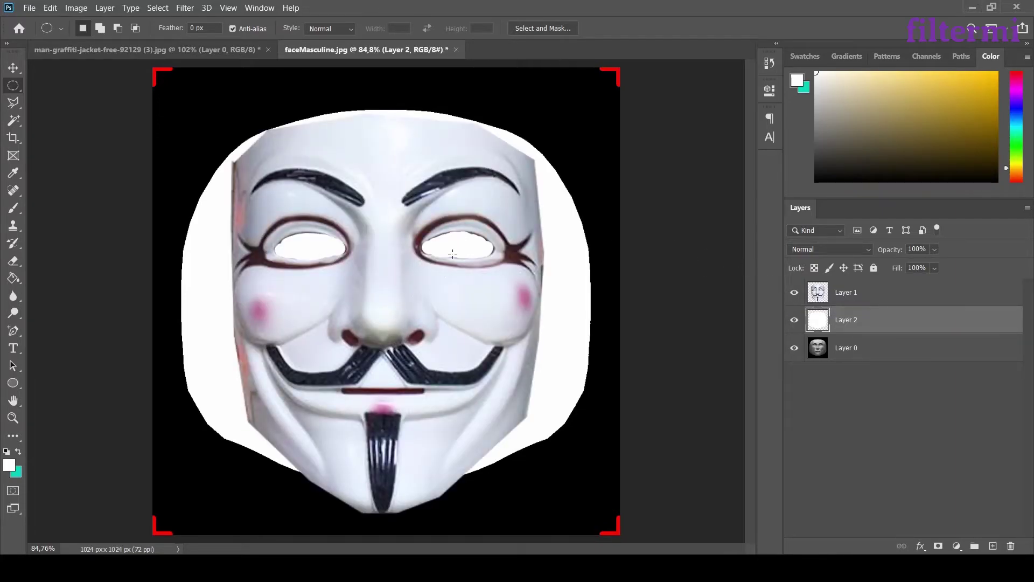
pyautogui.click(879, 298)
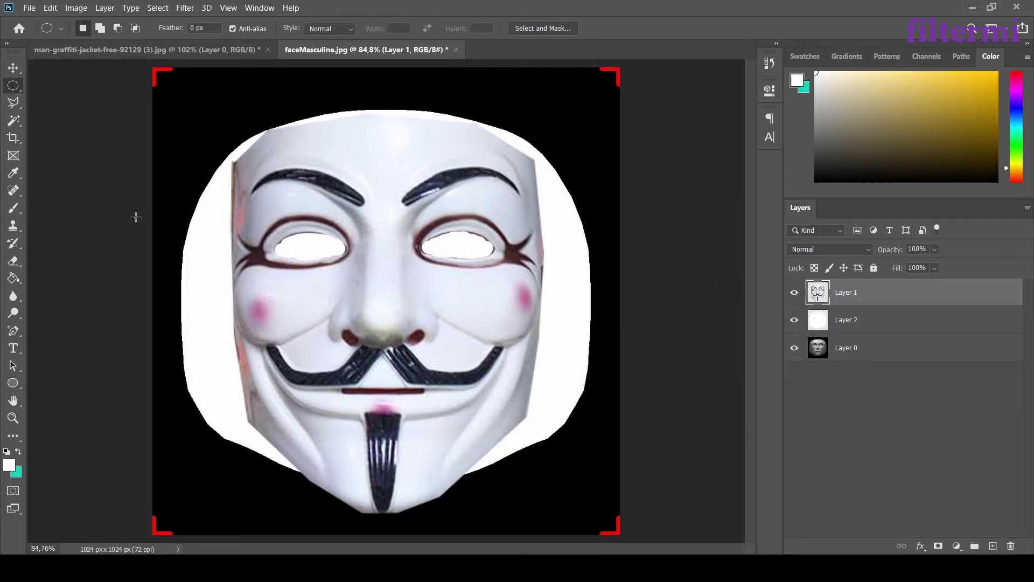
pyautogui.click(15, 121)
pyautogui.keyDown('alt'); pyautogui.scroll(2, 298, 270); pyautogui.keyUp('alt')
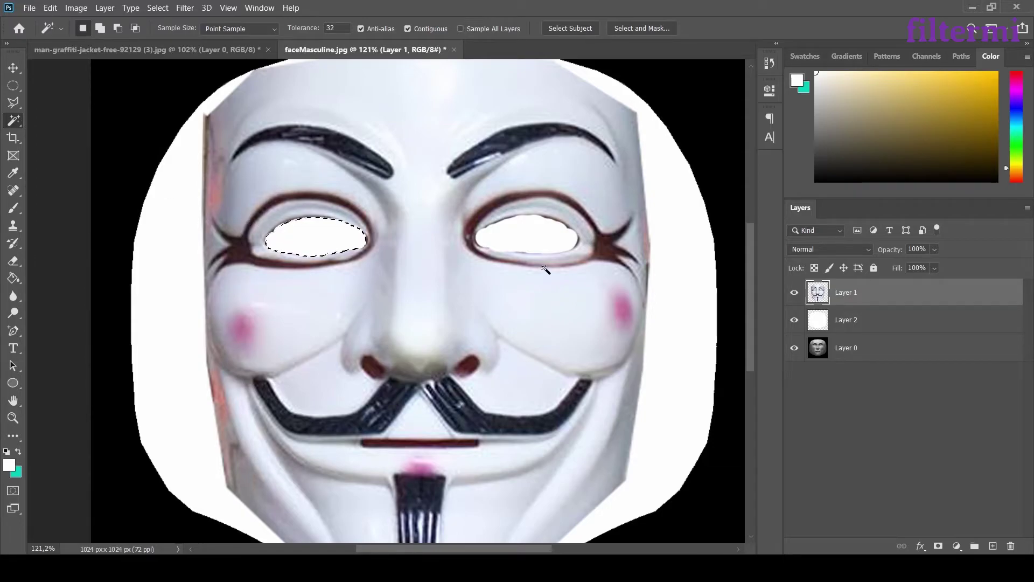
pyautogui.press('shift')
pyautogui.keyDown('shift'); pyautogui.click(548, 234); pyautogui.keyUp('shift')
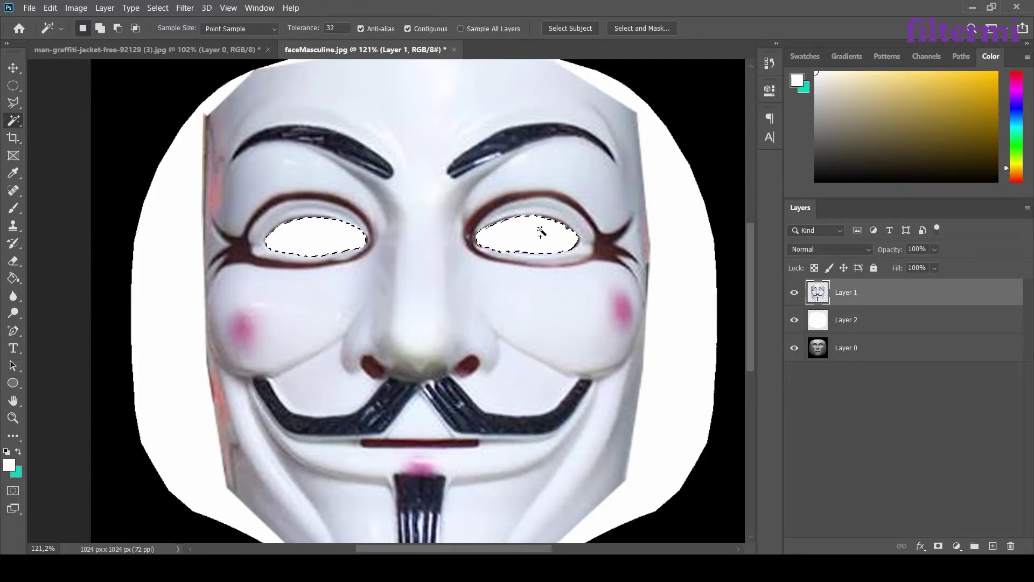
# Delete the eye-hole areas from the white Layer 2 and clear the selection
pyautogui.click(870, 323)
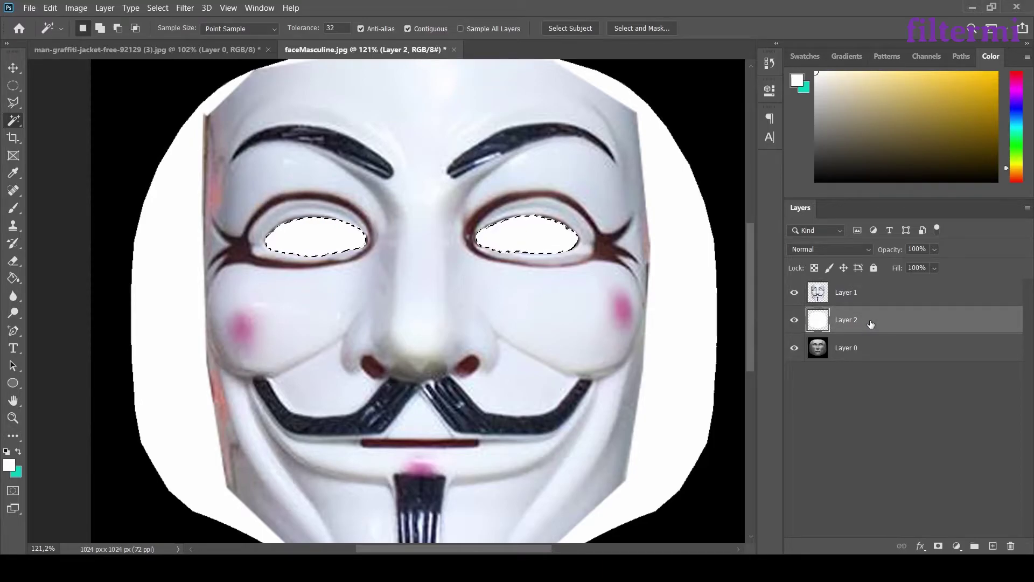
pyautogui.press('Delete')
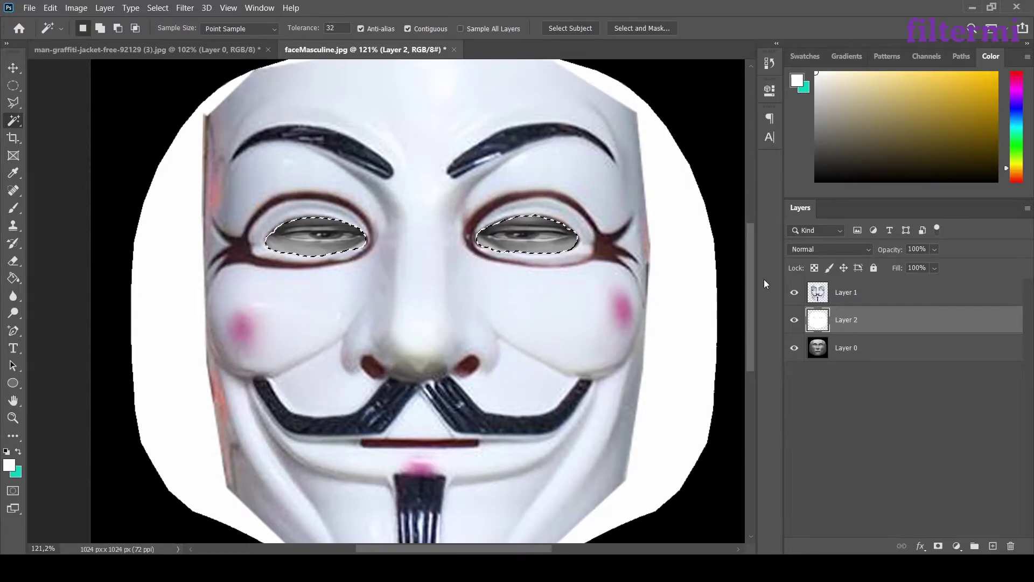
pyautogui.keyDown('alt'); pyautogui.scroll(-2, 734, 293); pyautogui.keyUp('alt')
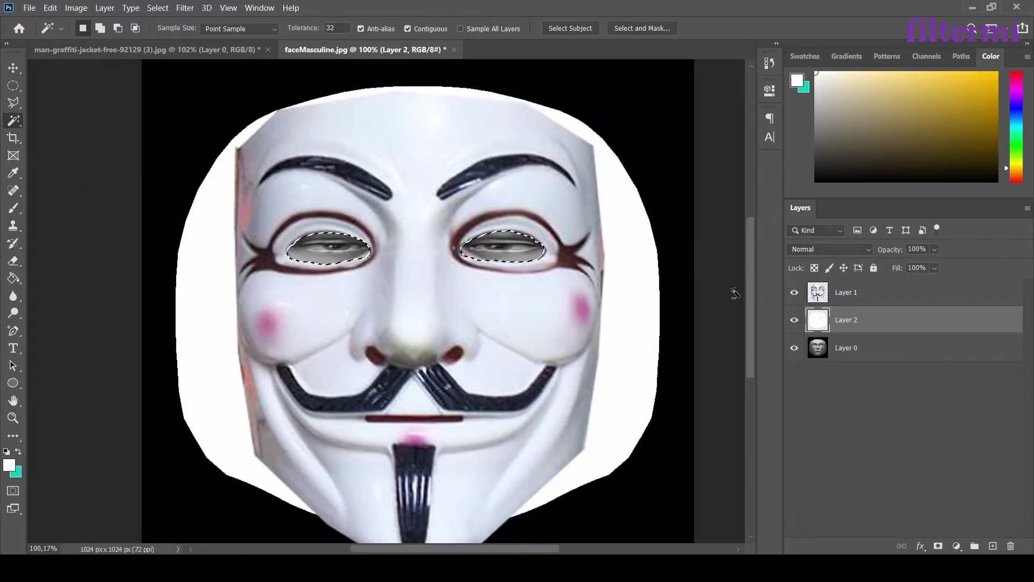
pyautogui.click(13, 85)
pyautogui.click(68, 149)
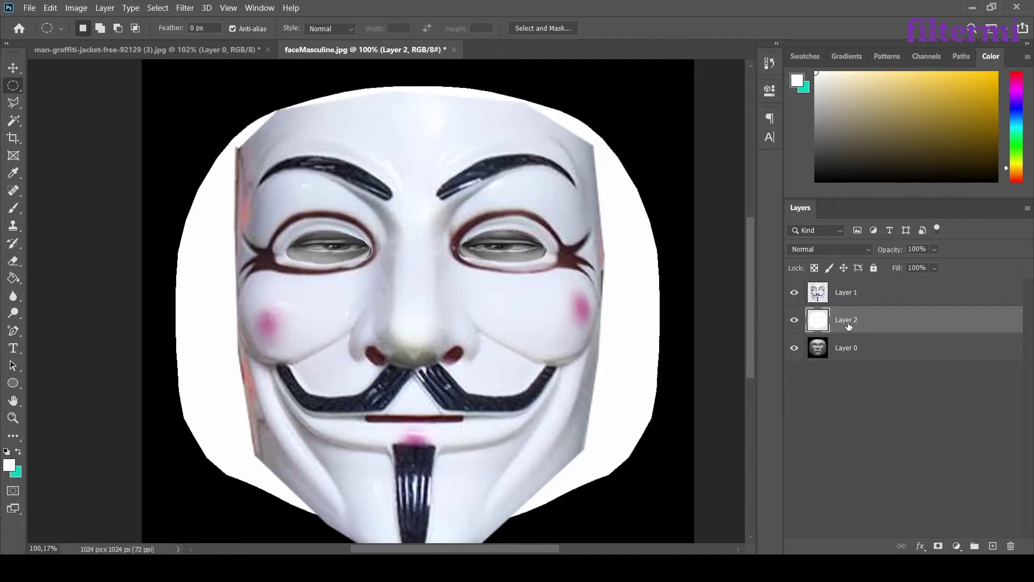
# Set up the Eraser on Layer 1 with a Soft Round 146 px brush
pyautogui.click(864, 299)
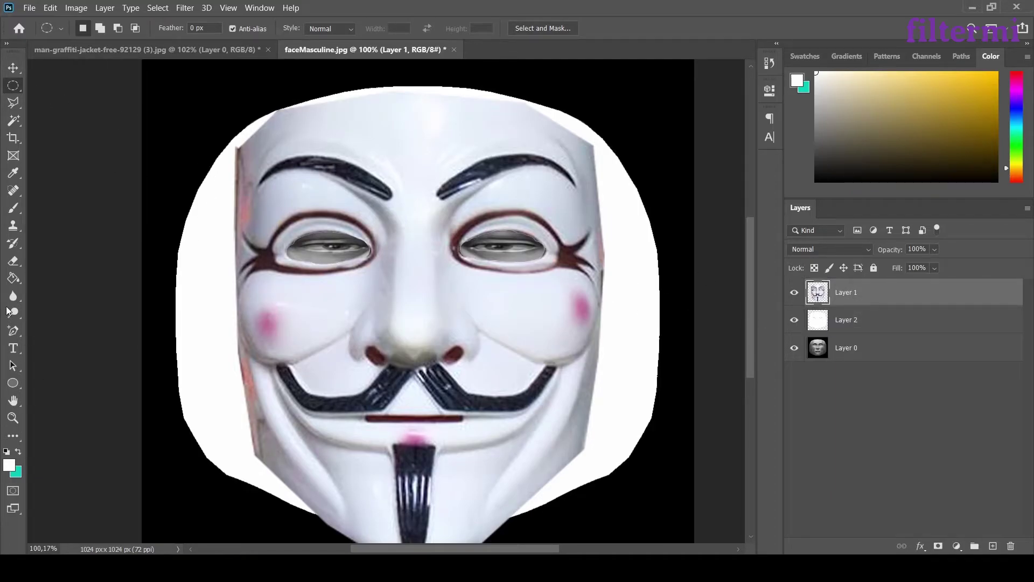
pyautogui.click(19, 261)
pyautogui.rightClick(362, 265)
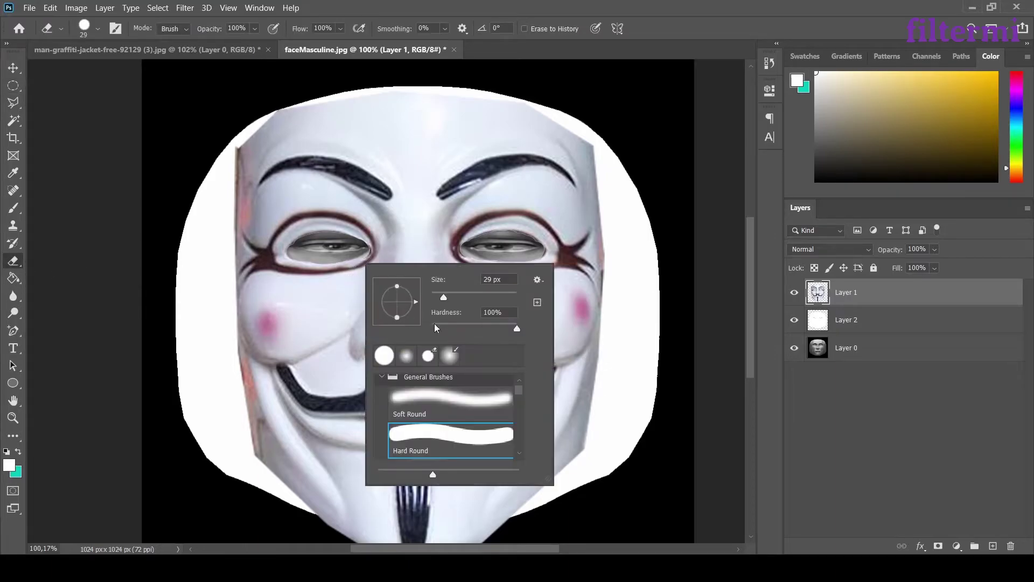
pyautogui.click(450, 404)
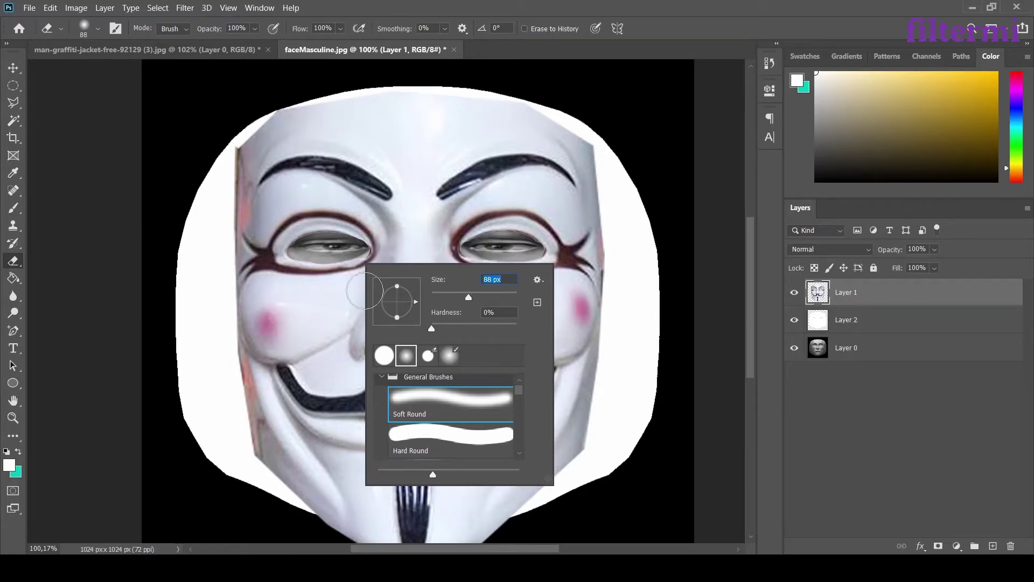
pyautogui.moveTo(480, 301); pyautogui.dragTo(488, 300)
pyautogui.click(212, 238)
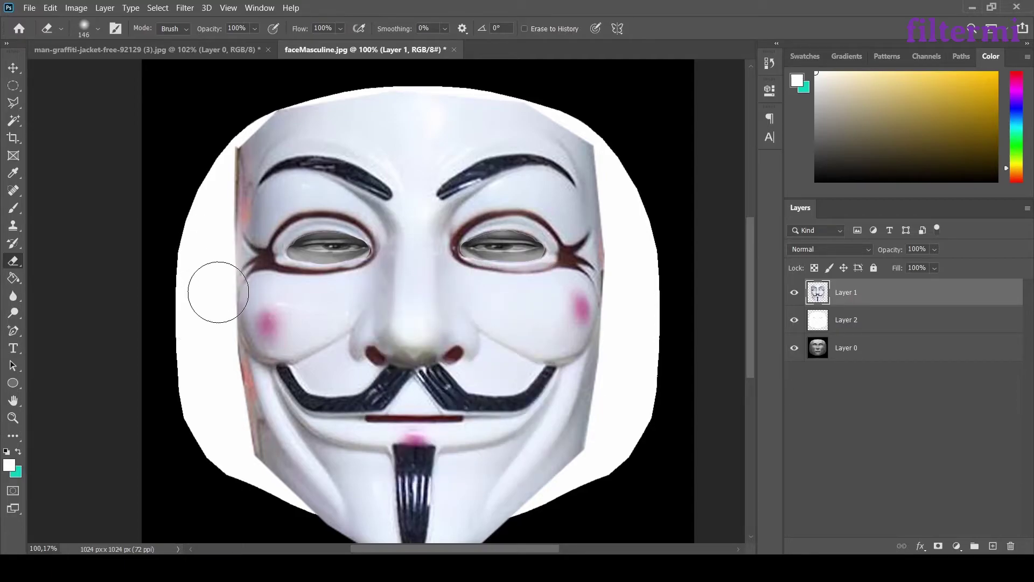
# Erase the grey and pink shading along the mask's left and lower-left edges
pyautogui.moveTo(223, 406)
pyautogui.mouseDown()
pyautogui.moveTo(238, 468)
pyautogui.moveTo(267, 489)
pyautogui.moveTo(227, 443)
pyautogui.moveTo(211, 352)
pyautogui.moveTo(208, 364)
pyautogui.moveTo(226, 438)
pyautogui.moveTo(218, 219)
pyautogui.moveTo(241, 135)
pyautogui.moveTo(318, 94)
pyautogui.moveTo(387, 88)
pyautogui.moveTo(475, 97)
pyautogui.moveTo(584, 133)
pyautogui.moveTo(624, 190)
pyautogui.moveTo(617, 342)
pyautogui.moveTo(594, 450)
pyautogui.moveTo(536, 527)
pyautogui.moveTo(595, 467)
pyautogui.moveTo(631, 360)
pyautogui.moveTo(623, 151)
pyautogui.mouseUp()
pyautogui.moveTo(211, 187)
pyautogui.mouseDown()
pyautogui.moveTo(211, 337)
pyautogui.moveTo(199, 292)
pyautogui.moveTo(224, 150)
pyautogui.mouseUp()
pyautogui.keyDown('alt'); pyautogui.scroll(-3, 381, 395); pyautogui.keyUp('alt')
pyautogui.keyDown('alt'); pyautogui.scroll(3, 380, 394); pyautogui.keyUp('alt')
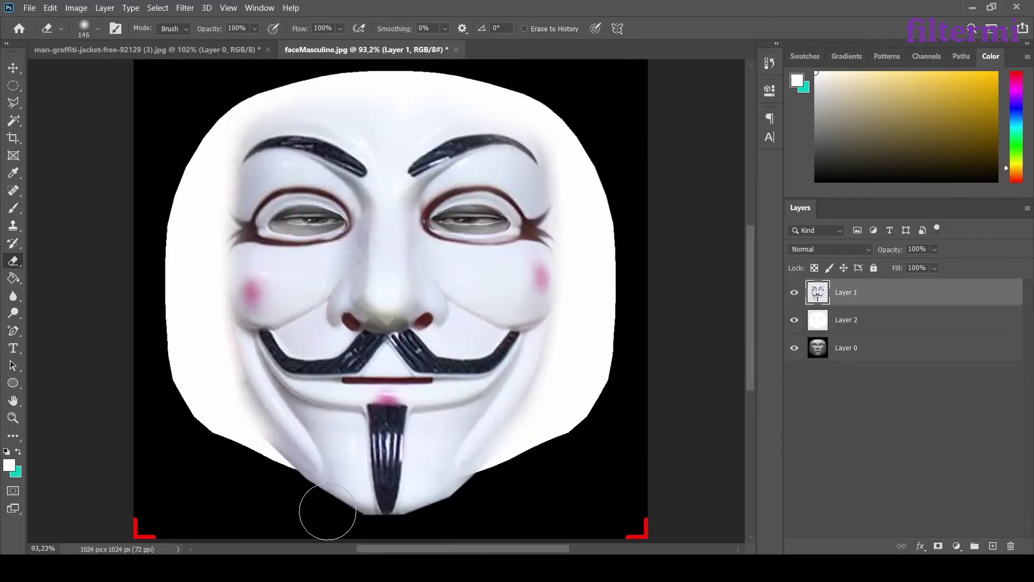
# Erase the chin bottom and goatee tip at 52% layer opacity, then restore 100%
pyautogui.moveTo(277, 491)
pyautogui.mouseDown()
pyautogui.moveTo(341, 515)
pyautogui.moveTo(429, 502)
pyautogui.moveTo(502, 468)
pyautogui.moveTo(489, 492)
pyautogui.moveTo(398, 519)
pyautogui.moveTo(337, 510)
pyautogui.moveTo(274, 480)
pyautogui.moveTo(293, 489)
pyautogui.mouseUp()
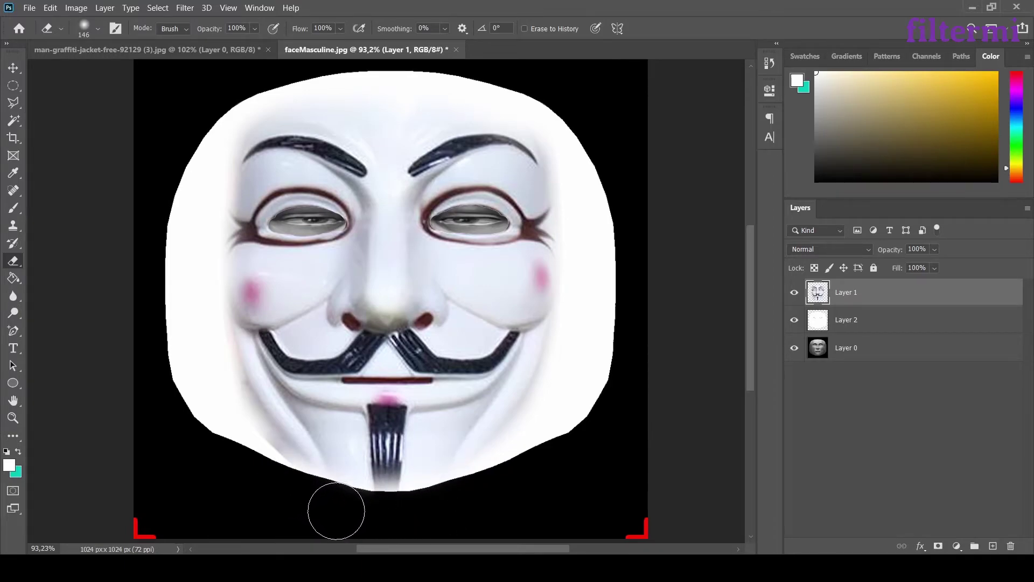
pyautogui.hotkey('ctrl', 'z')
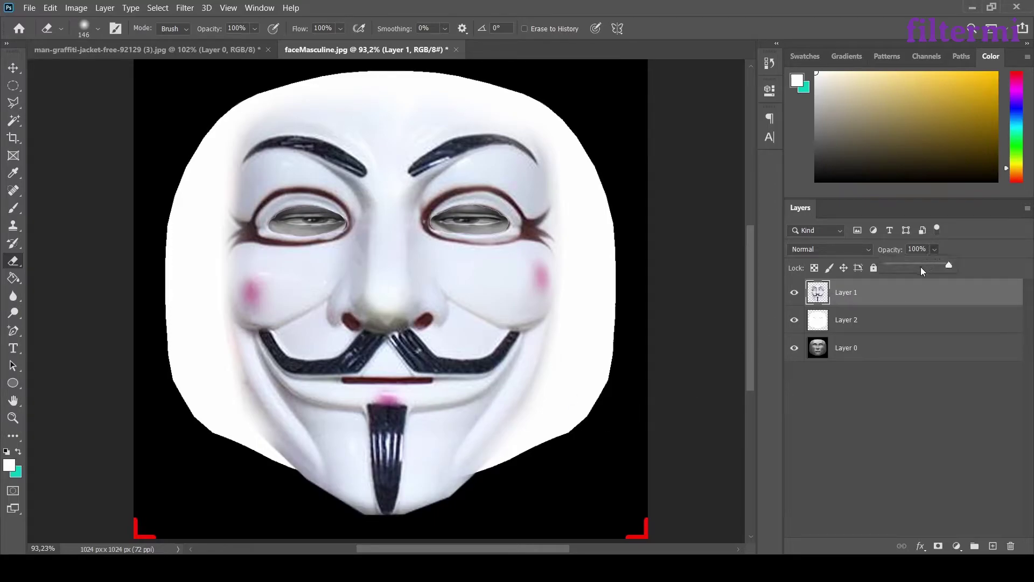
pyautogui.moveTo(919, 267); pyautogui.dragTo(919, 267)
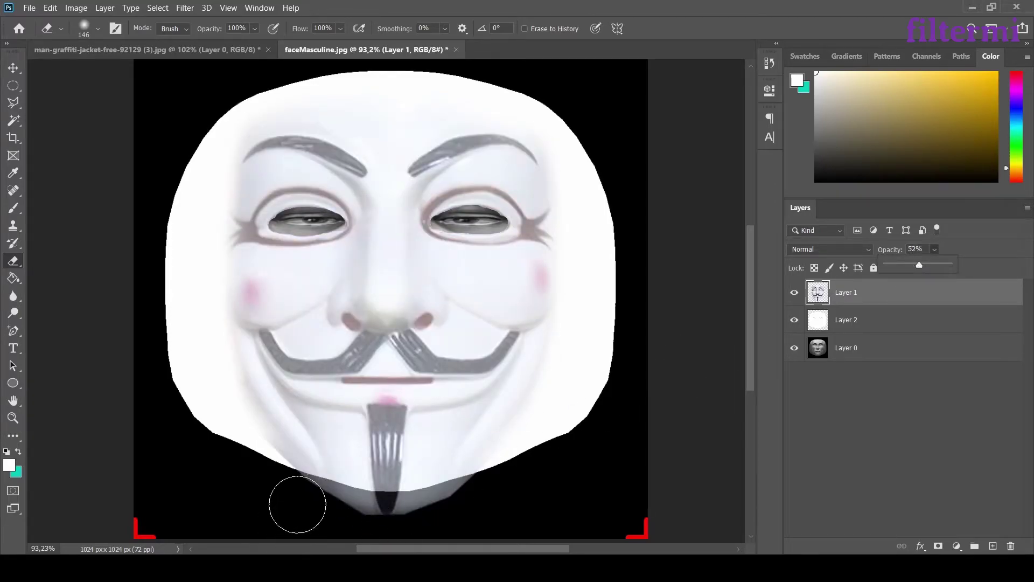
pyautogui.moveTo(301, 505)
pyautogui.mouseDown()
pyautogui.moveTo(366, 524)
pyautogui.moveTo(487, 498)
pyautogui.moveTo(401, 522)
pyautogui.moveTo(280, 494)
pyautogui.mouseUp()
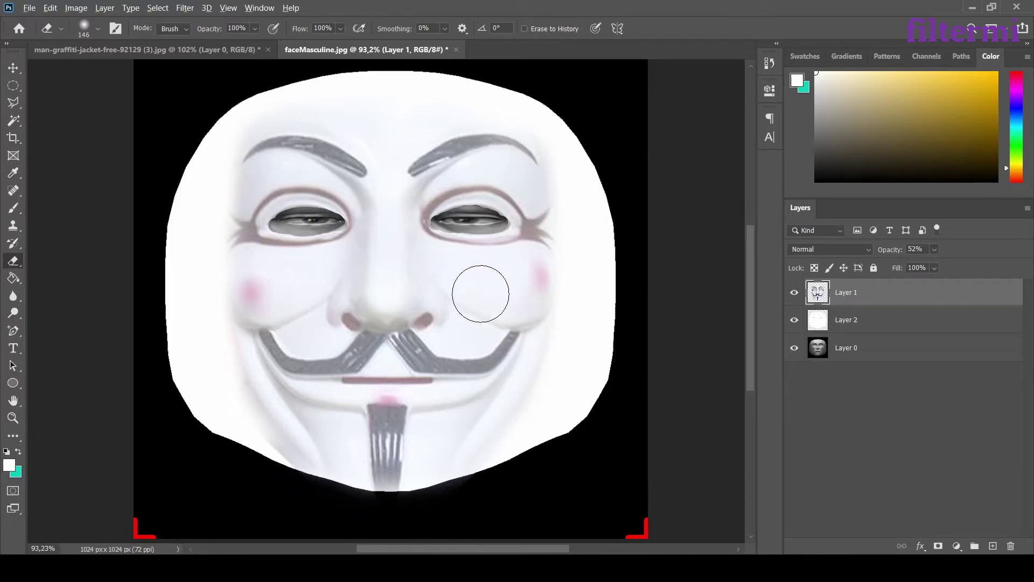
pyautogui.keyDown('alt'); pyautogui.scroll(-1, 480, 293); pyautogui.keyUp('alt')
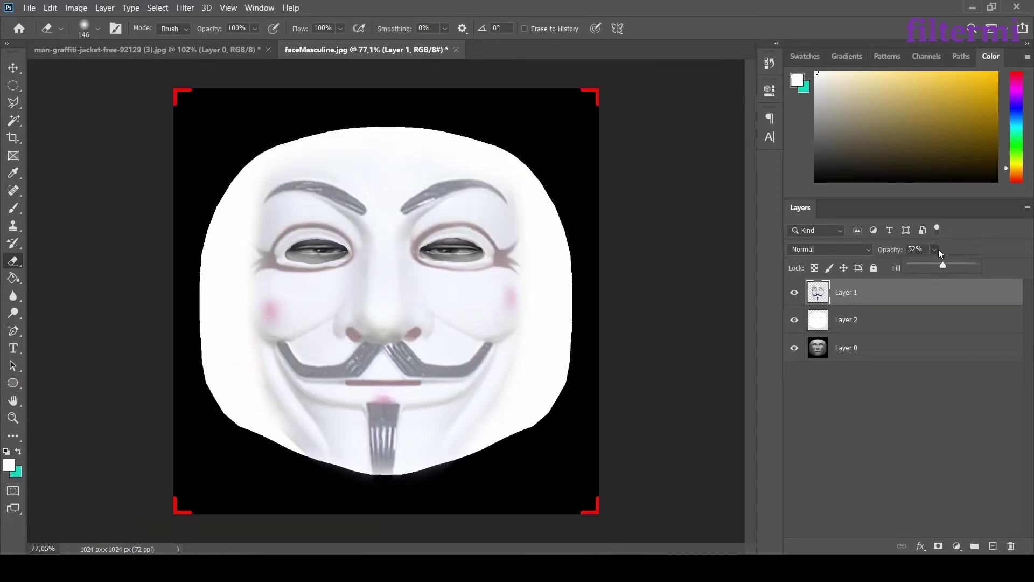
pyautogui.moveTo(943, 264); pyautogui.dragTo(1010, 259)
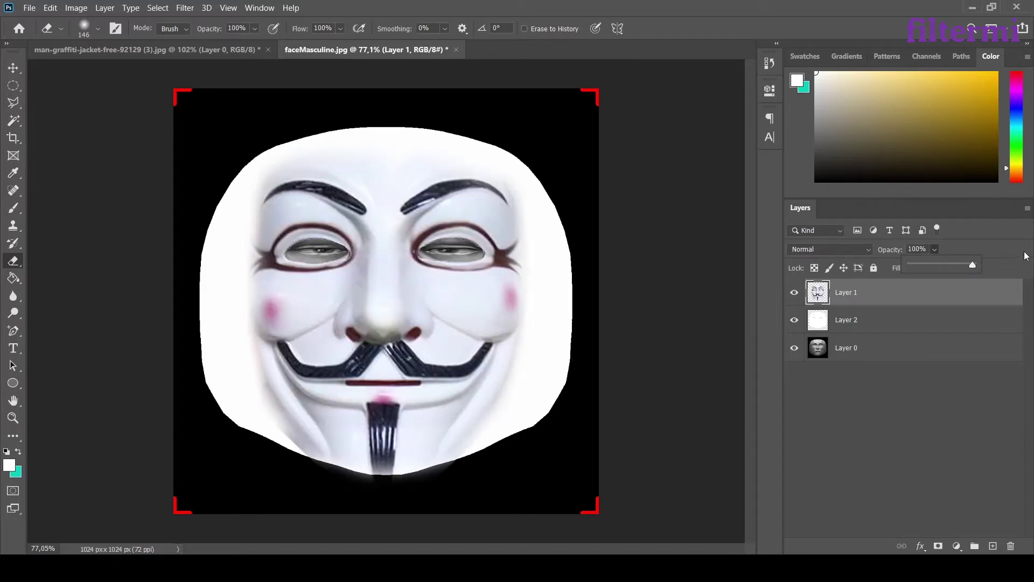
pyautogui.click(897, 299)
# Create Layer 3 and Magic Wand-select the white face area on Layer 2
pyautogui.hotkey('ctrl', 'shift', 'n')
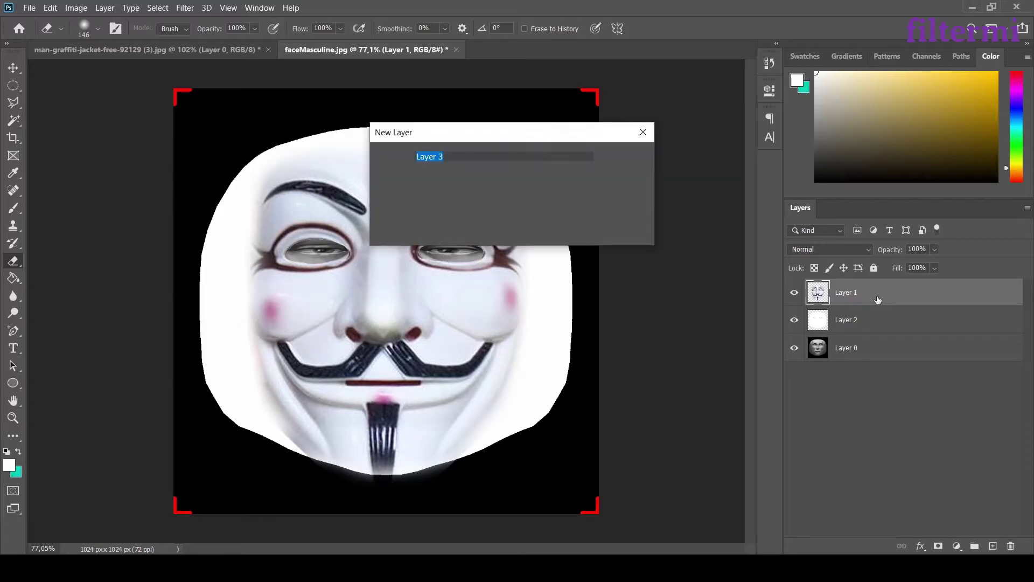
pyautogui.press('Return')
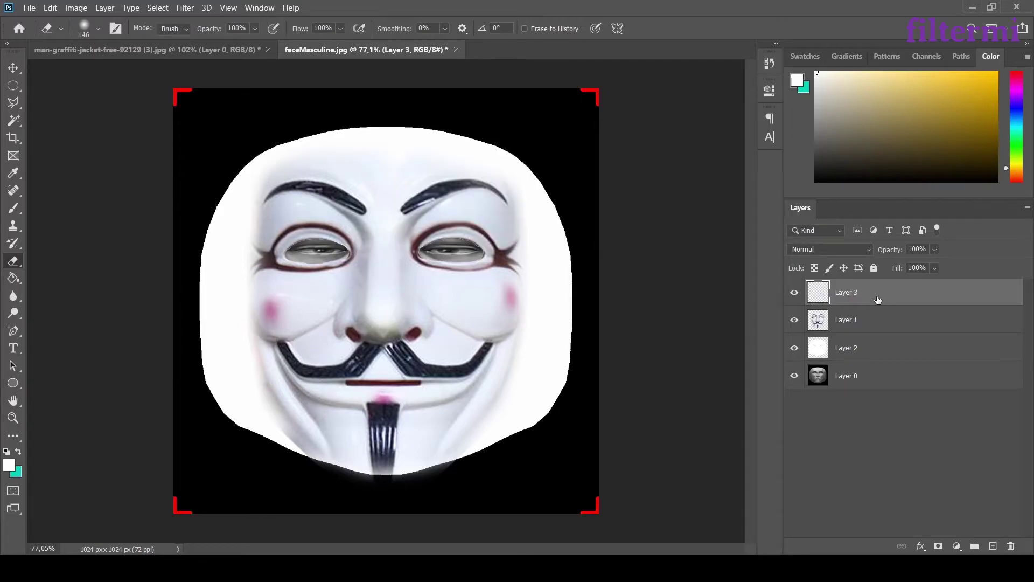
pyautogui.click(887, 345)
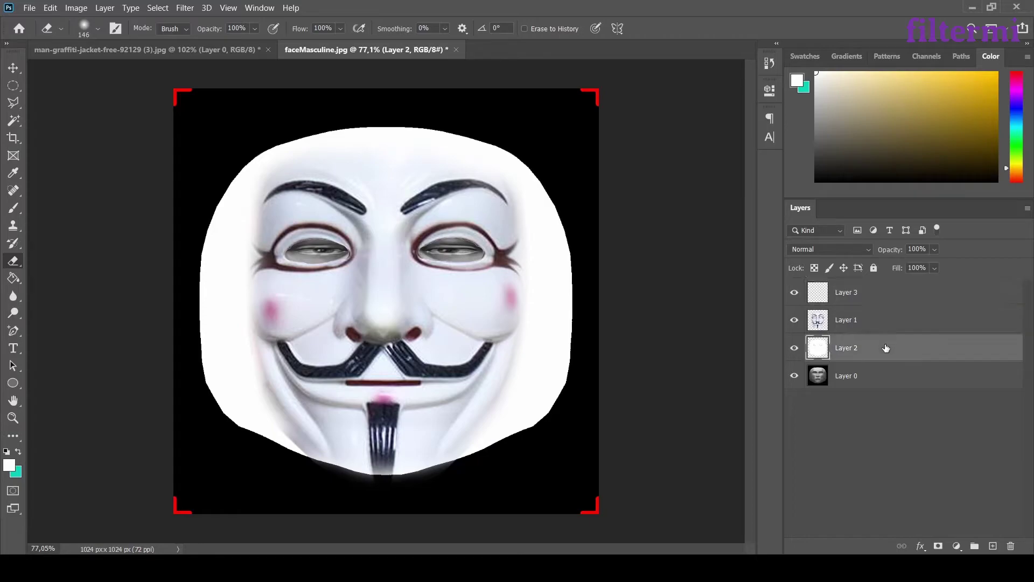
pyautogui.click(14, 120)
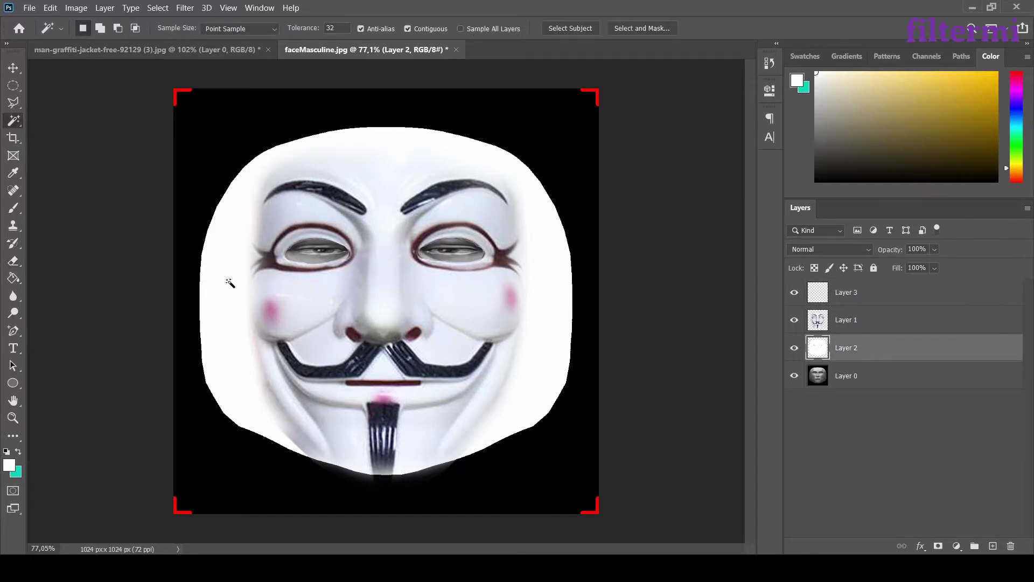
pyautogui.click(231, 286)
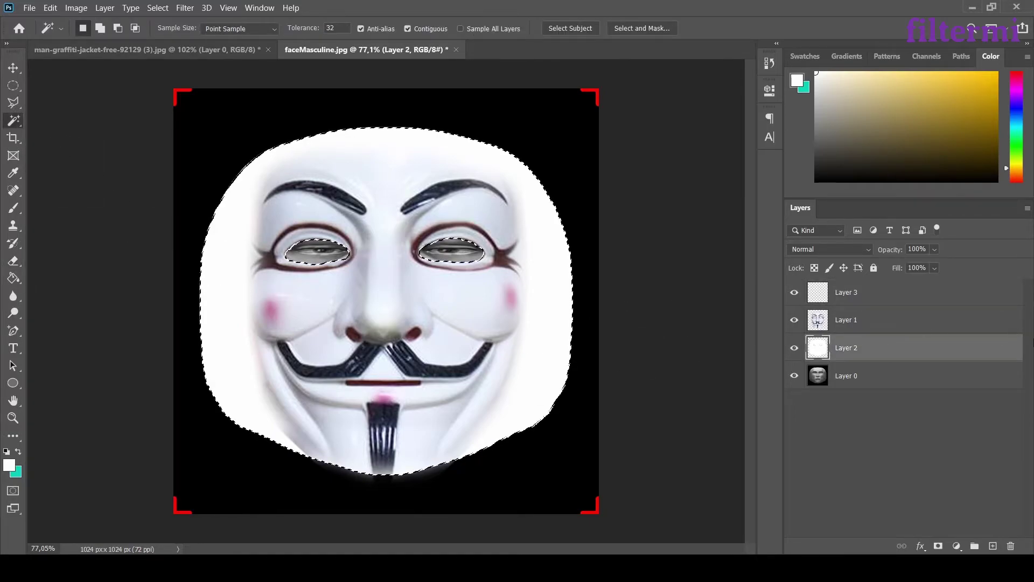
# Fill the selection white on Layer 3, deselect, set 30% opacity, and hide Layer 0
pyautogui.click(883, 298)
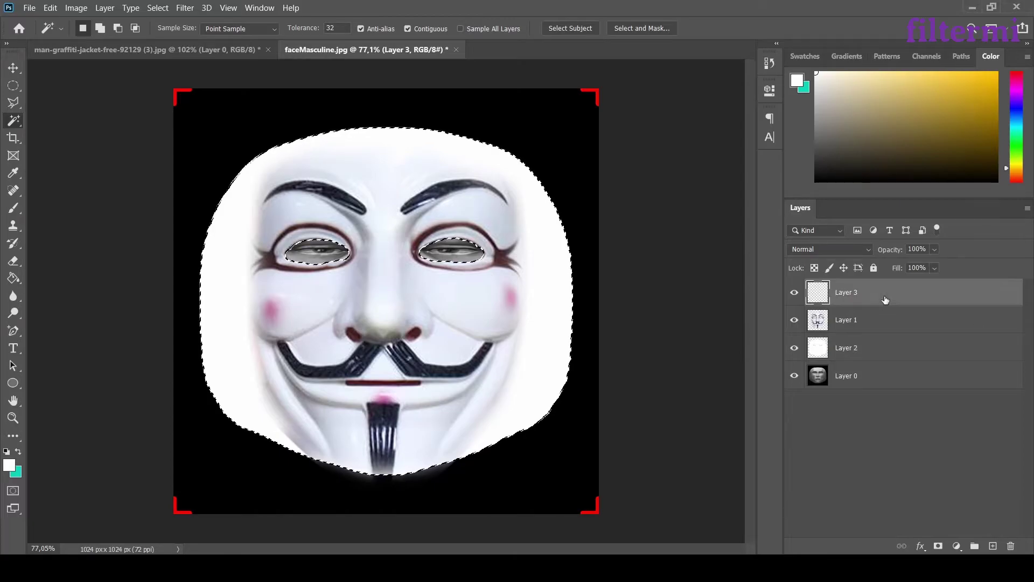
pyautogui.click(13, 279)
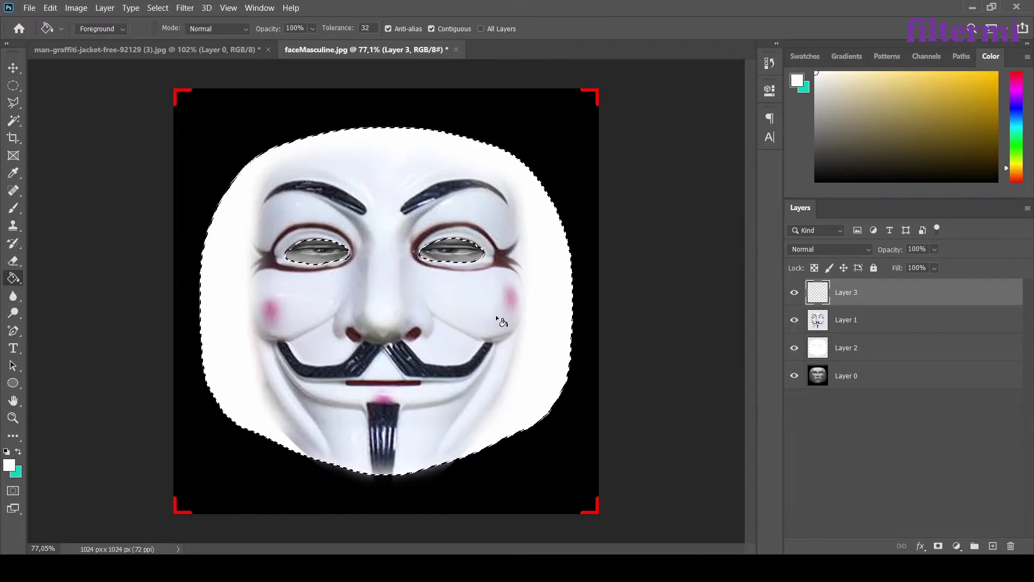
pyautogui.click(314, 344)
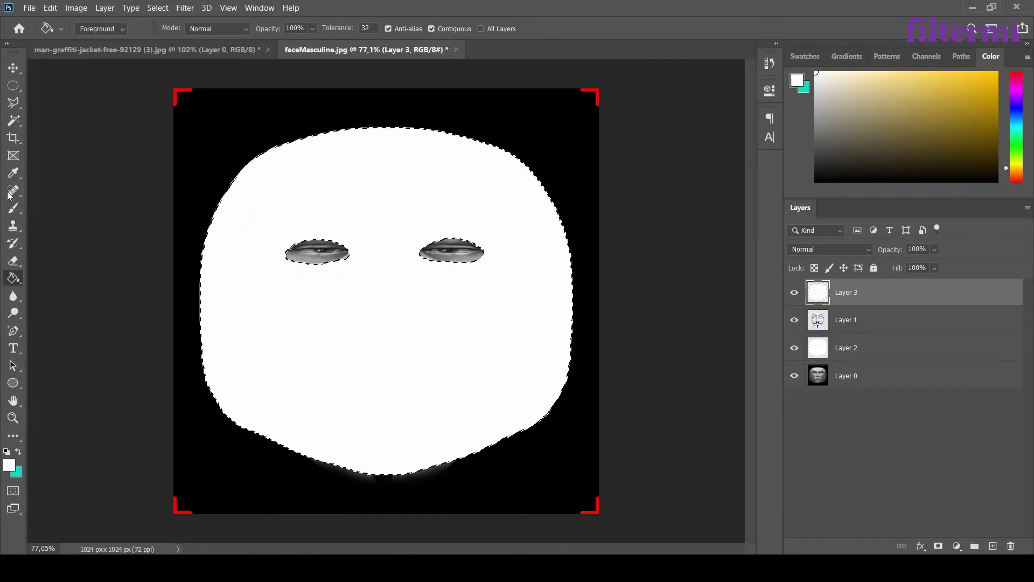
pyautogui.click(14, 86)
pyautogui.click(246, 121)
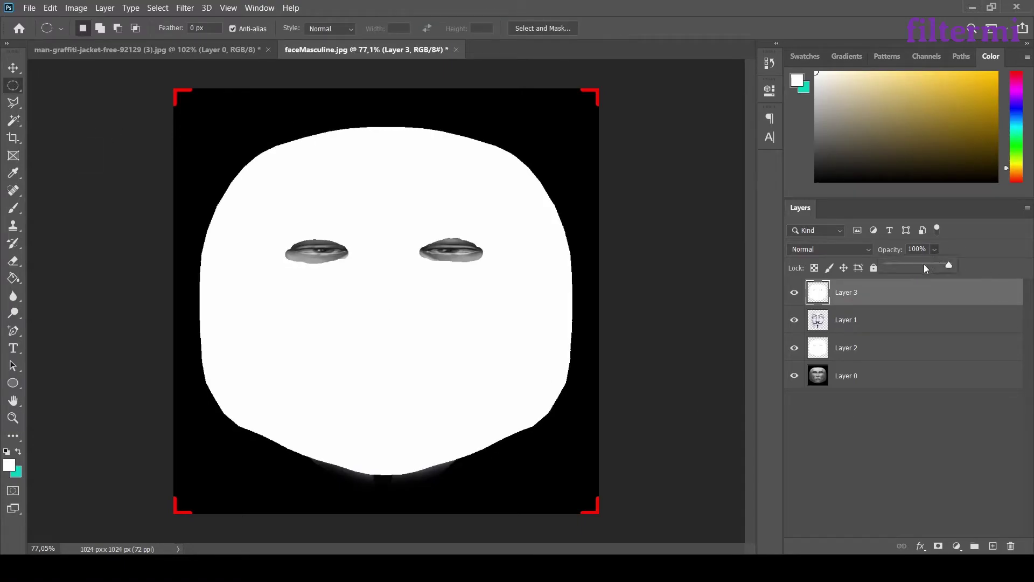
pyautogui.click(907, 250)
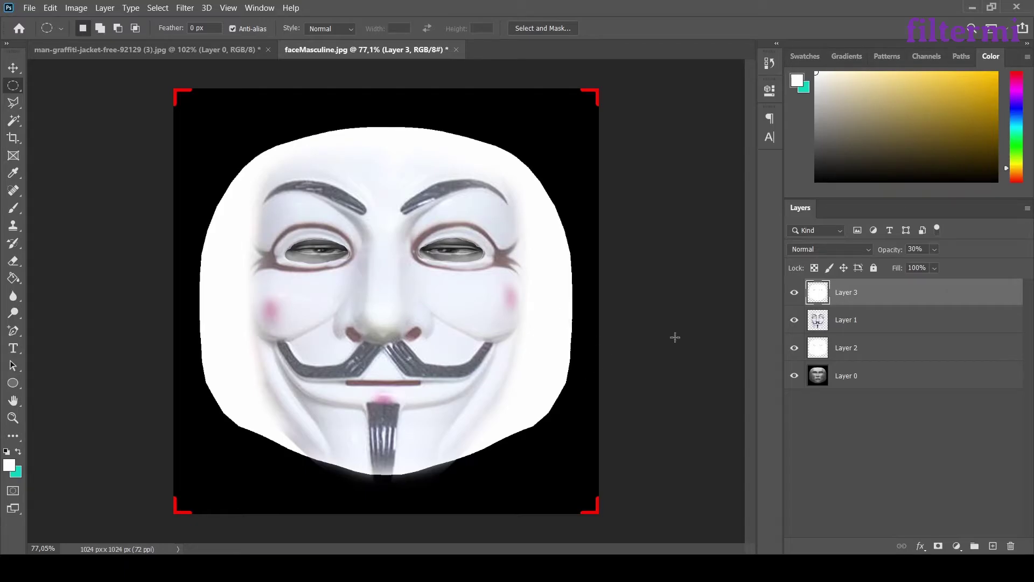
pyautogui.click(797, 381)
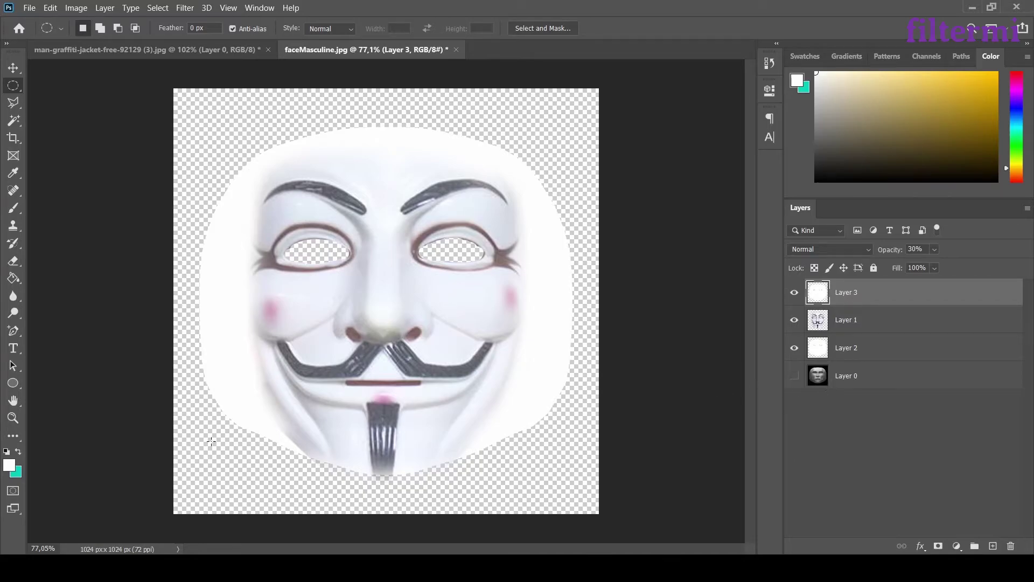
# Save As a PNG named 'maske', accepting the default PNG Format Options
pyautogui.click(26, 7)
pyautogui.click(60, 161)
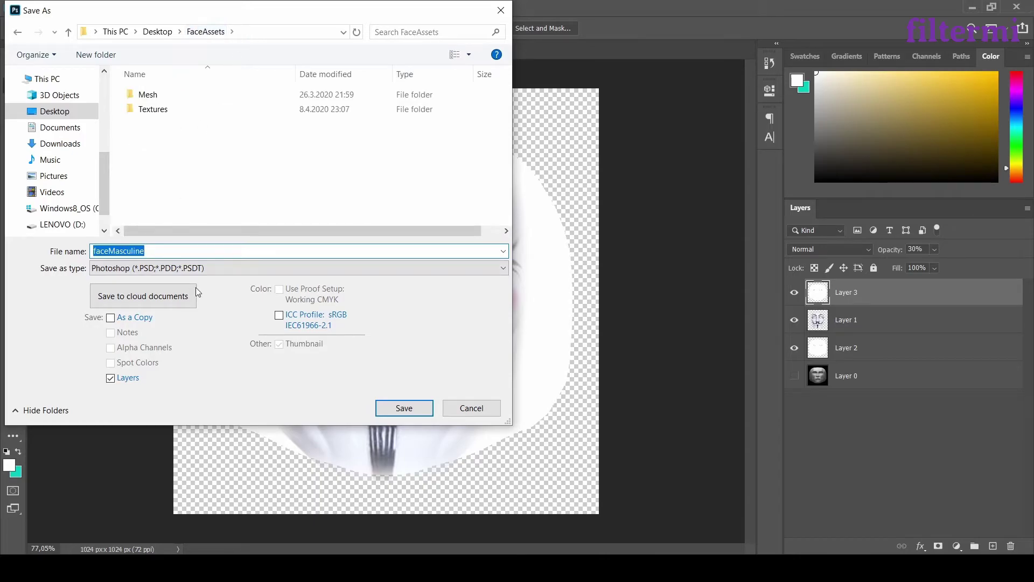
pyautogui.click(191, 272)
pyautogui.click(144, 466)
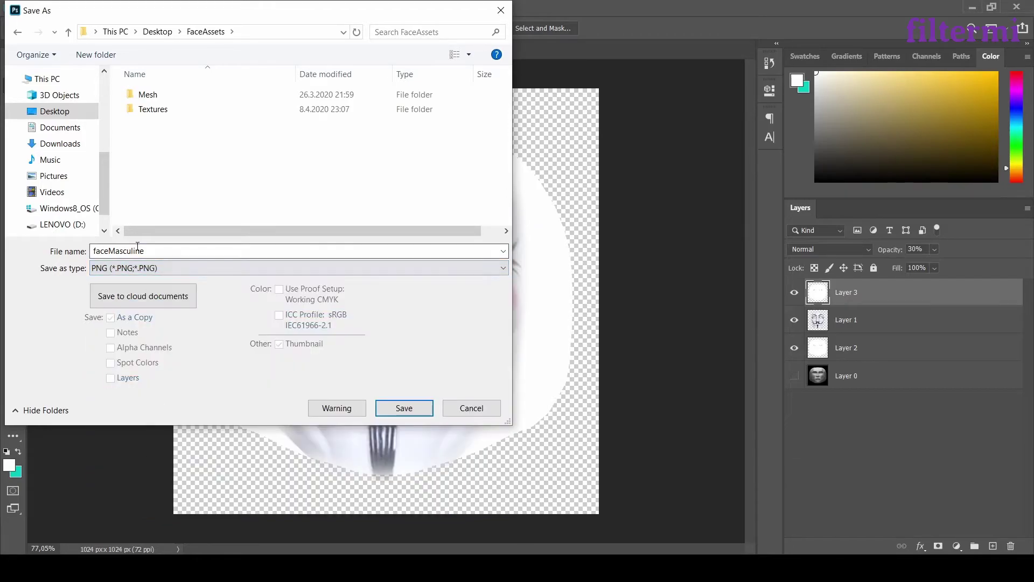
pyautogui.write('maske')
pyautogui.press('Return')
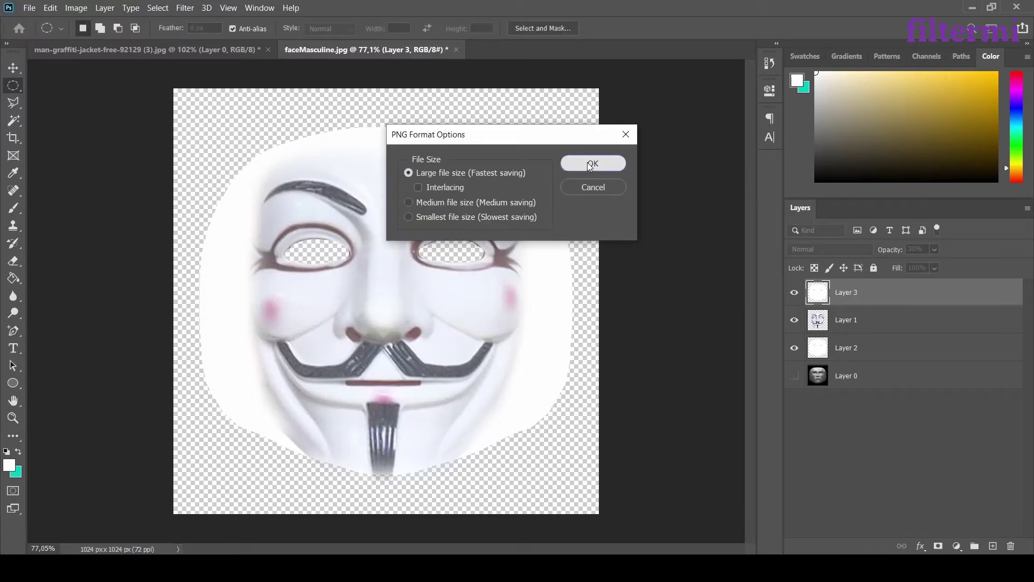
pyautogui.click(589, 165)
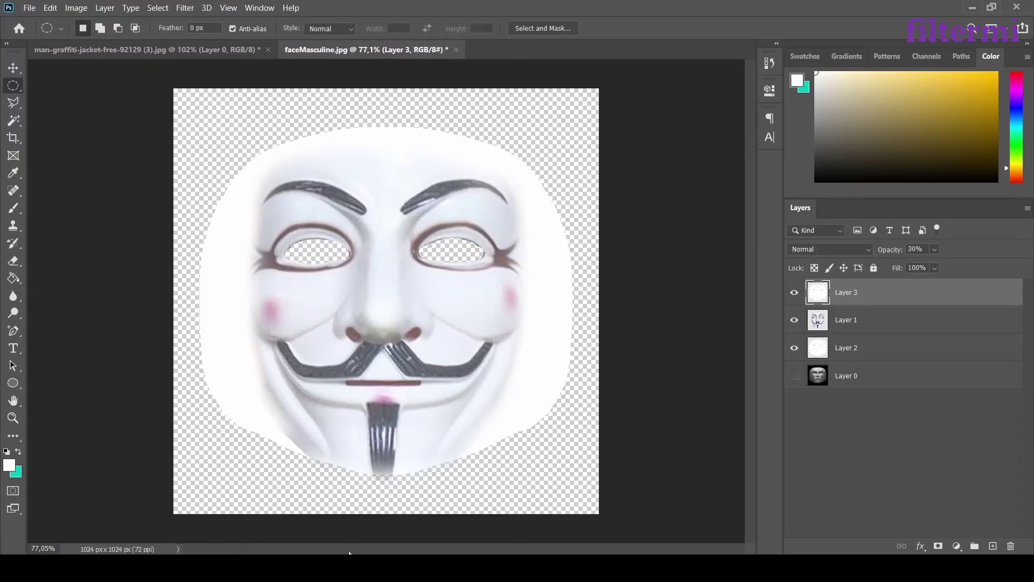
# Import maske.png from Desktop > FaceAssets into Spark AR and select the maske material
pyautogui.click(340, 510)
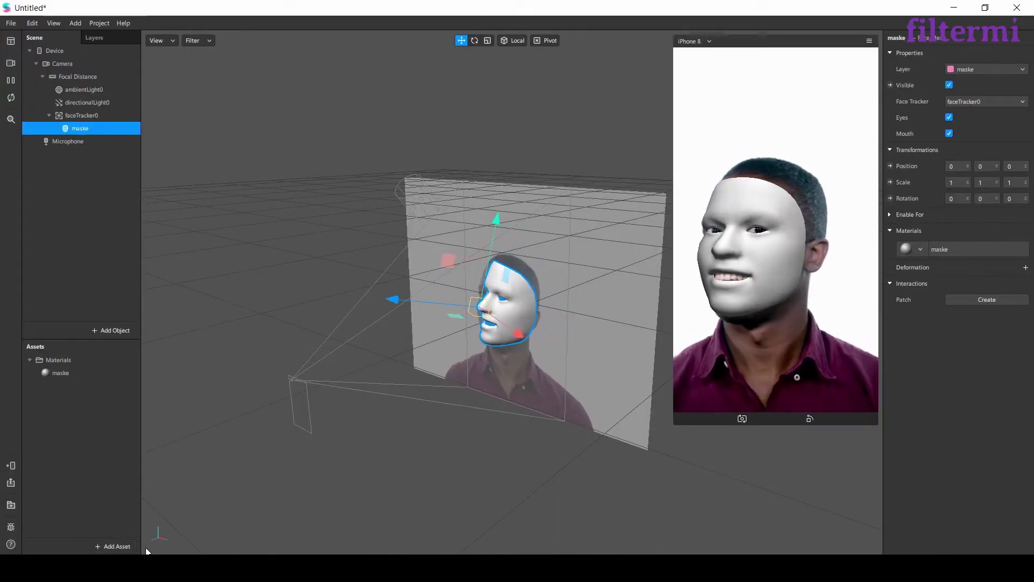
pyautogui.click(127, 547)
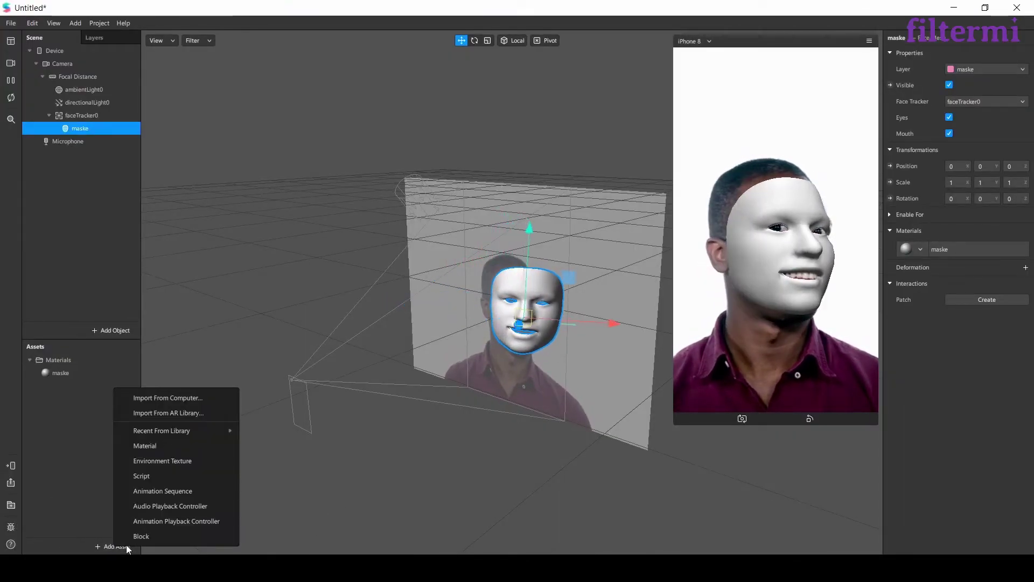
pyautogui.click(176, 403)
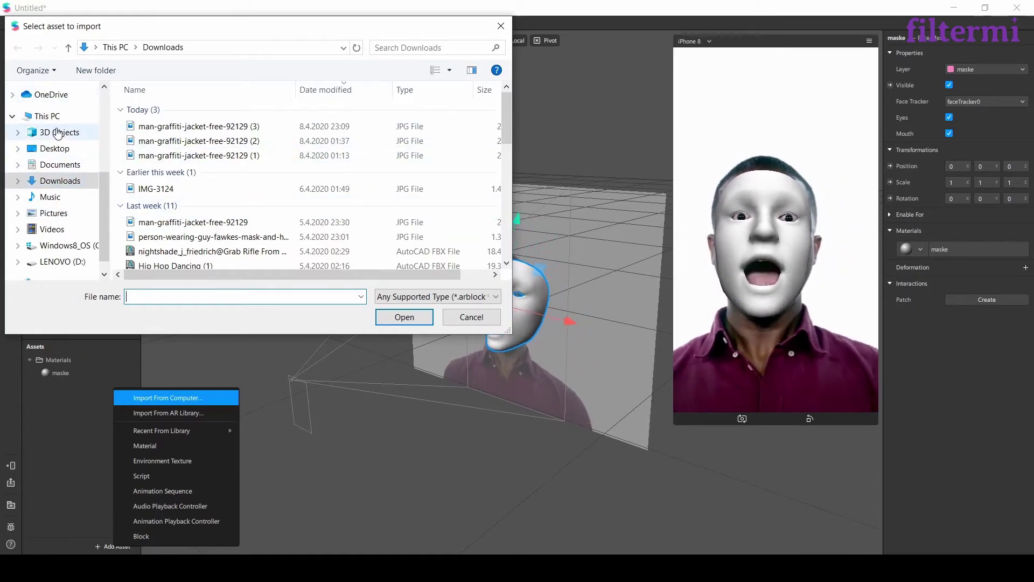
pyautogui.click(54, 149)
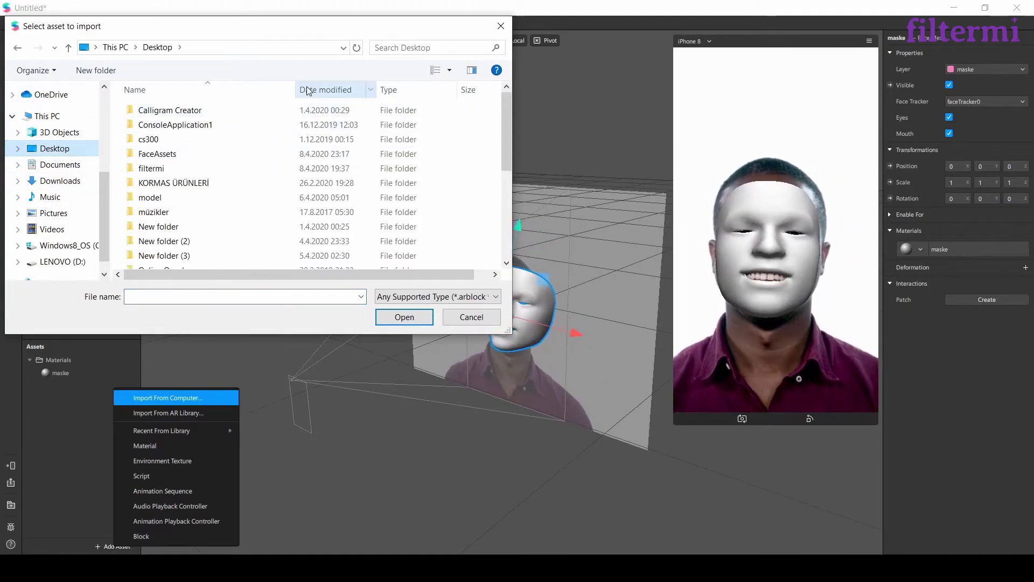
pyautogui.scroll(-2, 202, 186)
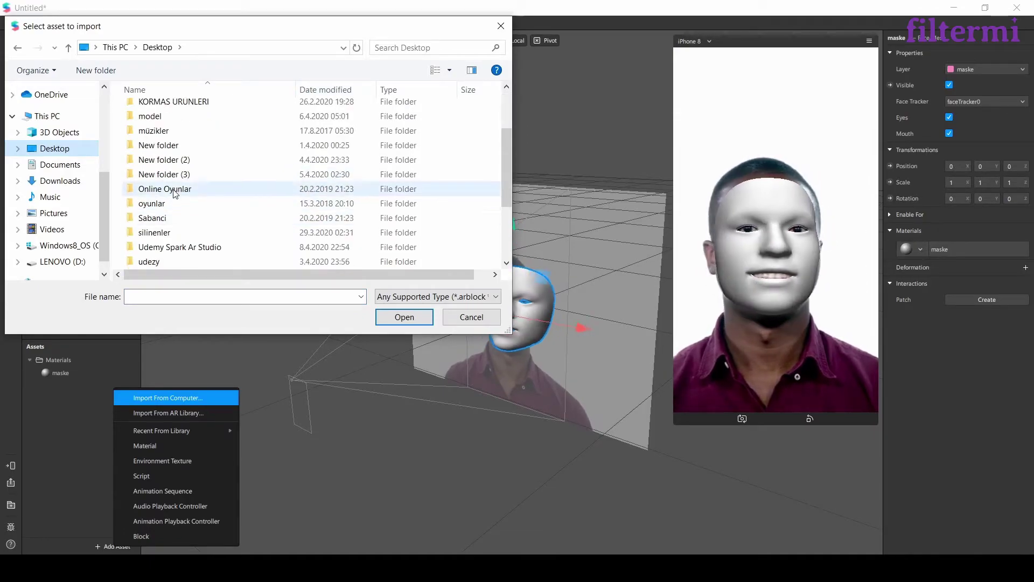
pyautogui.scroll(2, 175, 193)
pyautogui.click(177, 157)
pyautogui.doubleClick(177, 156)
pyautogui.doubleClick(173, 139)
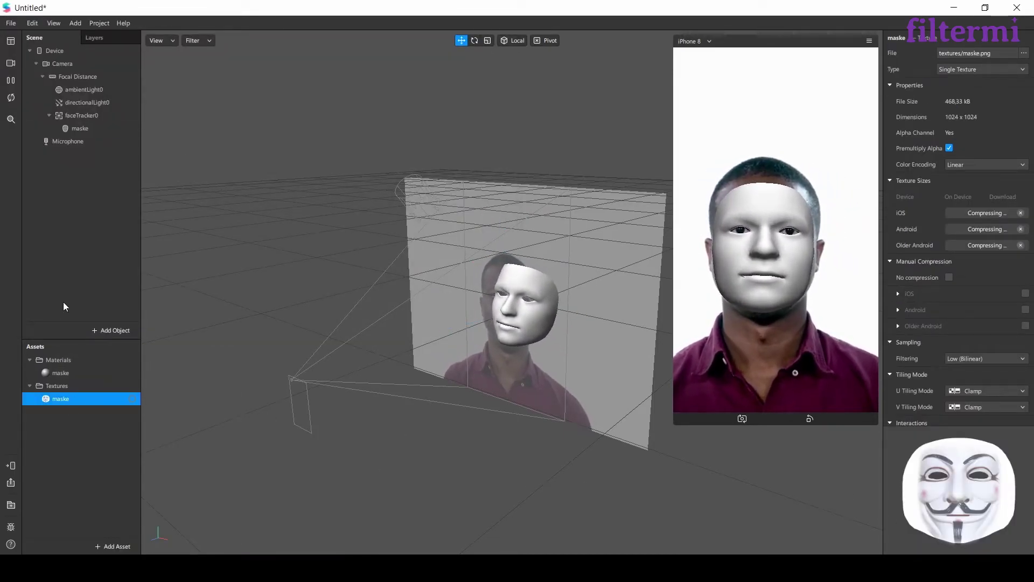
pyautogui.click(56, 374)
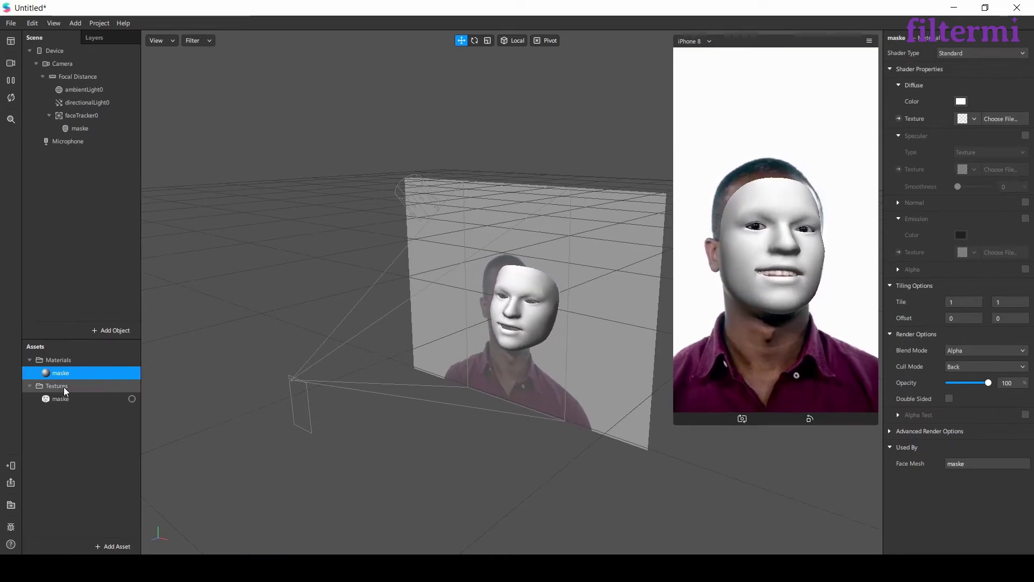
# Set the maske material's Diffuse Texture to maske
pyautogui.click(973, 119)
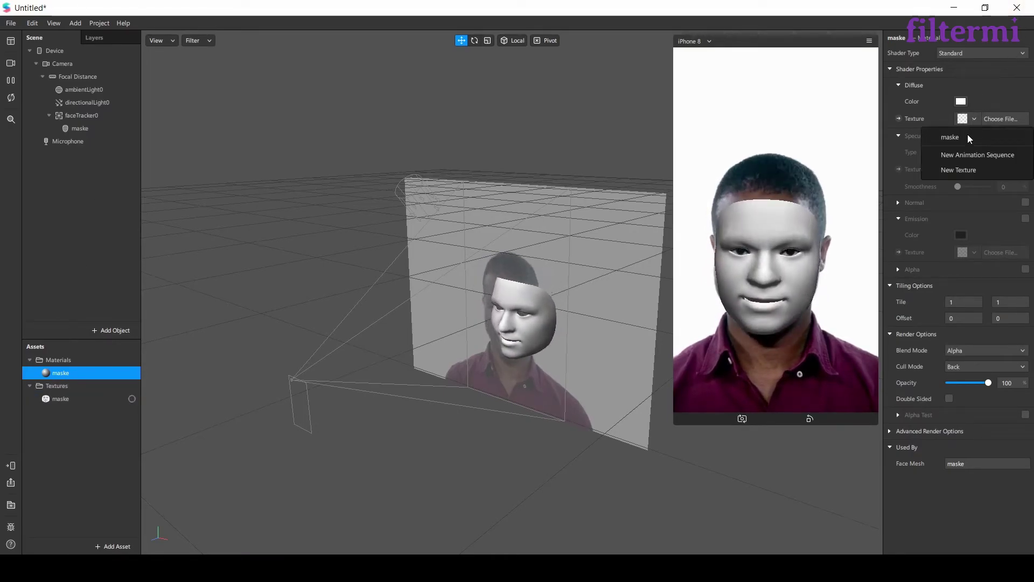
pyautogui.click(965, 143)
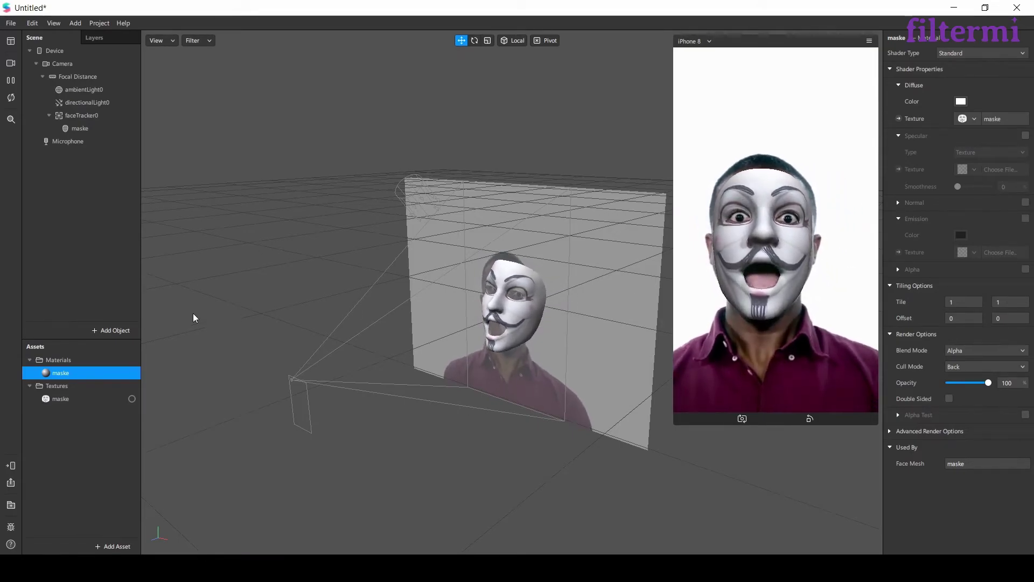
# Enable Specular with Color type and set its colour to white #ffffff
pyautogui.click(1025, 136)
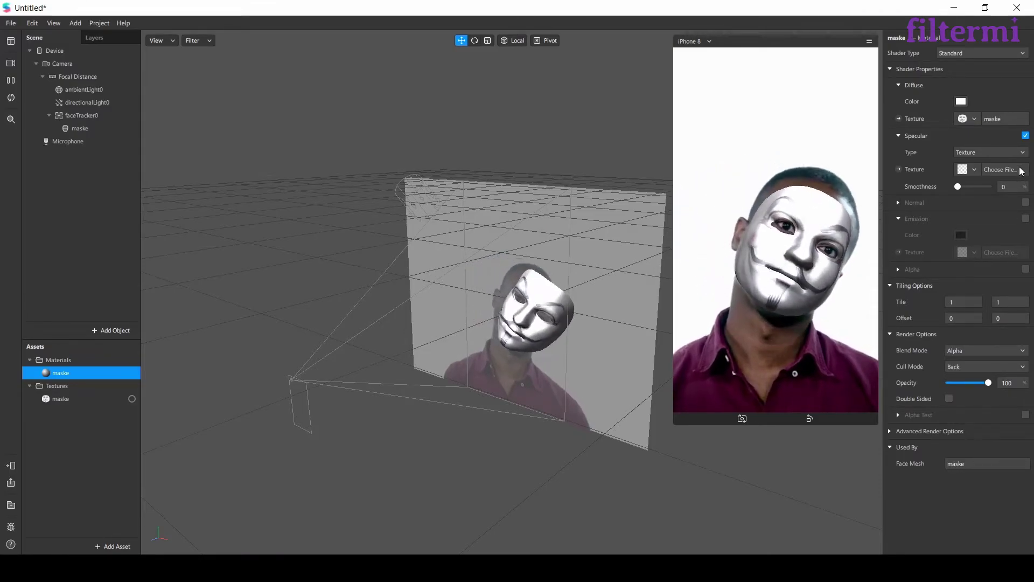
pyautogui.click(977, 155)
pyautogui.click(974, 170)
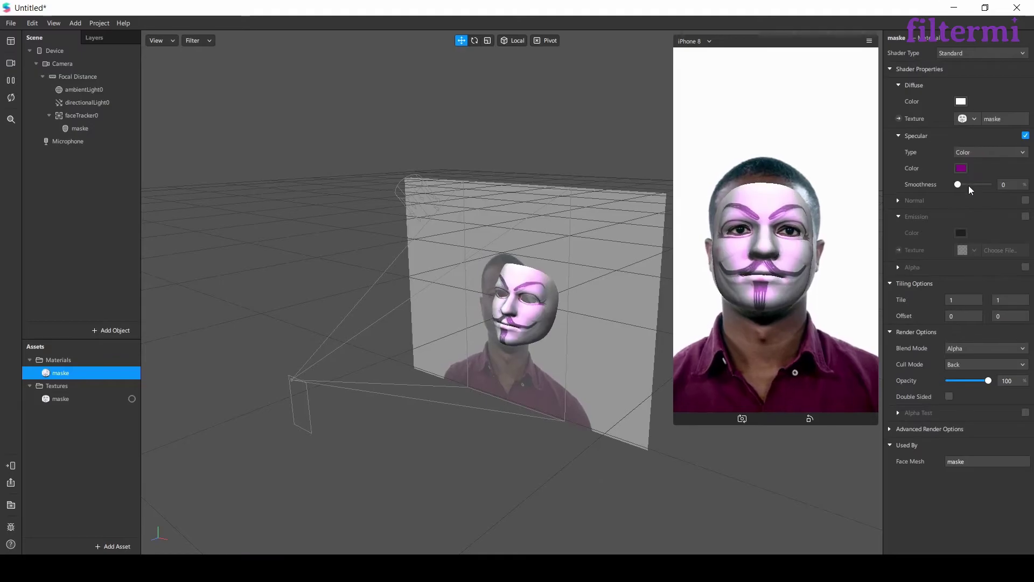
pyautogui.click(962, 168)
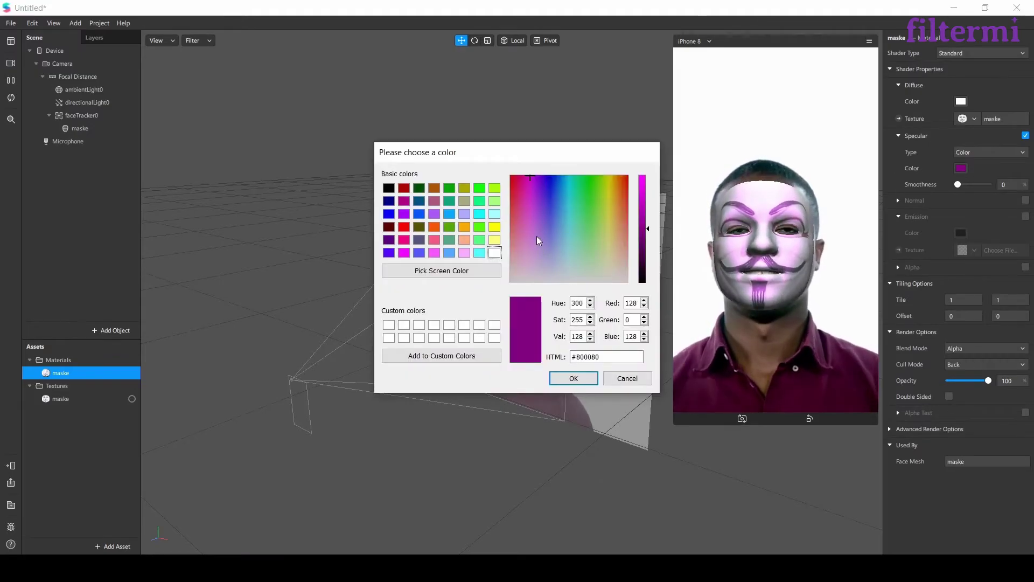
pyautogui.click(513, 280)
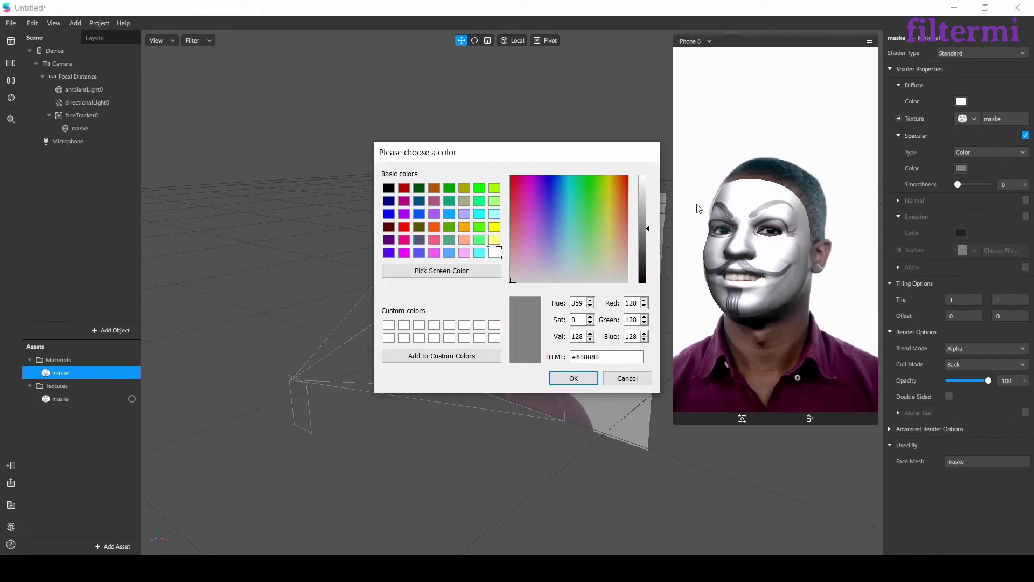
pyautogui.moveTo(642, 219); pyautogui.dragTo(642, 175)
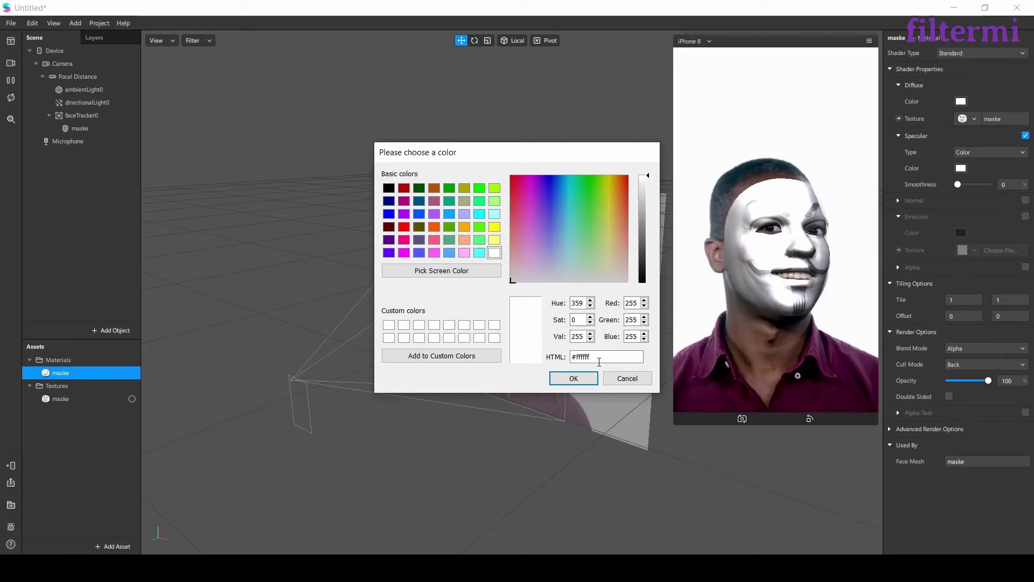
pyautogui.press('Return')
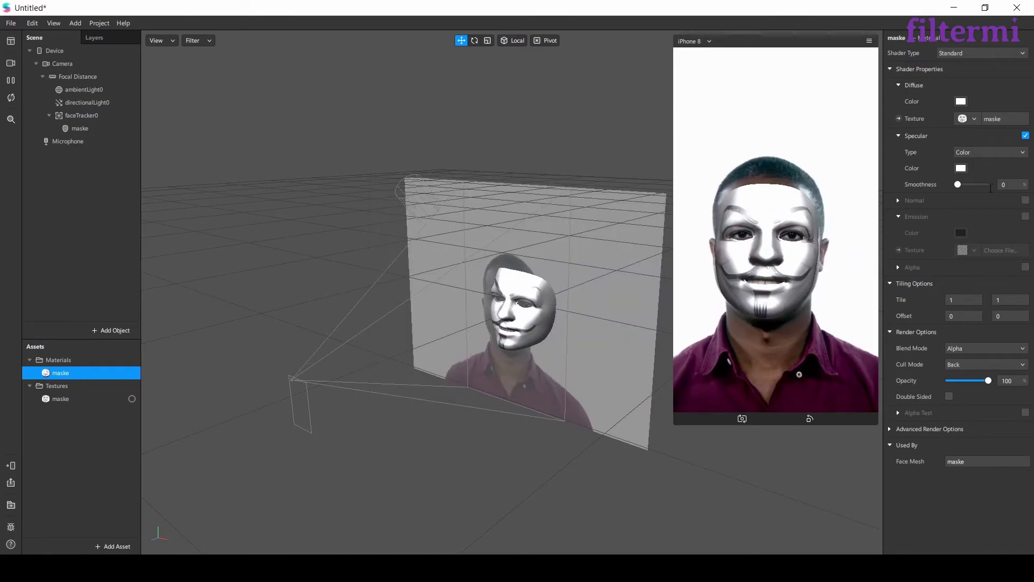
# Set specular smoothness to 67 and the Blend Mode to Replace
pyautogui.click(978, 184)
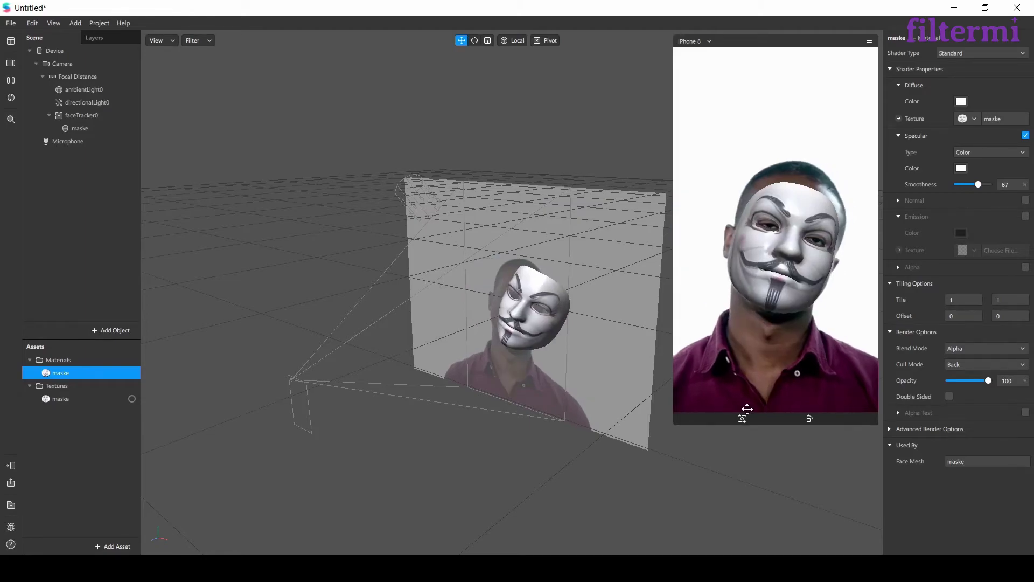
pyautogui.click(996, 348)
pyautogui.click(981, 403)
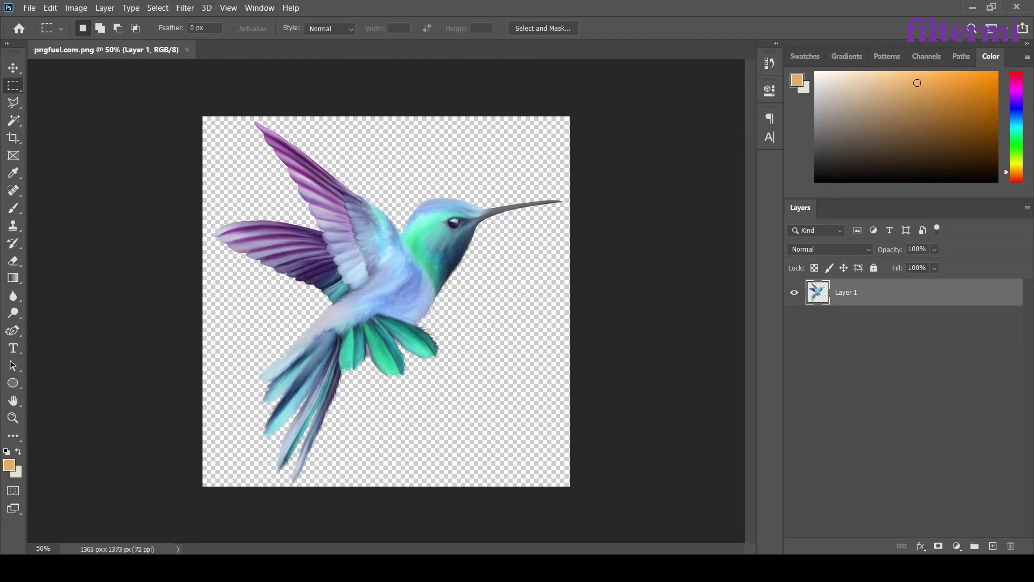
# Open faceMeshTrackers from the Textures folder with Adobe Photoshop 2020
pyautogui.click(70, 508)
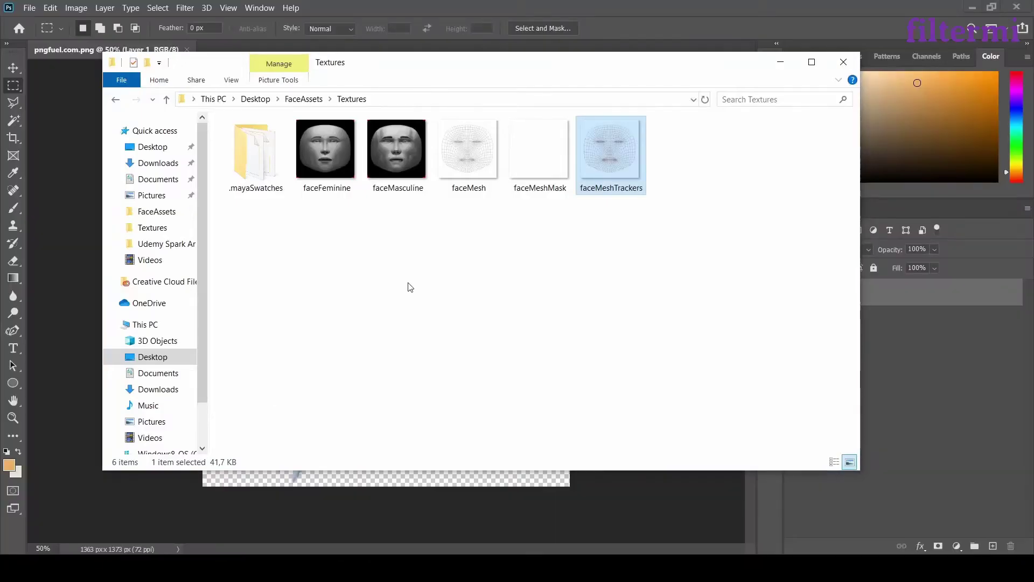
pyautogui.rightClick(611, 170)
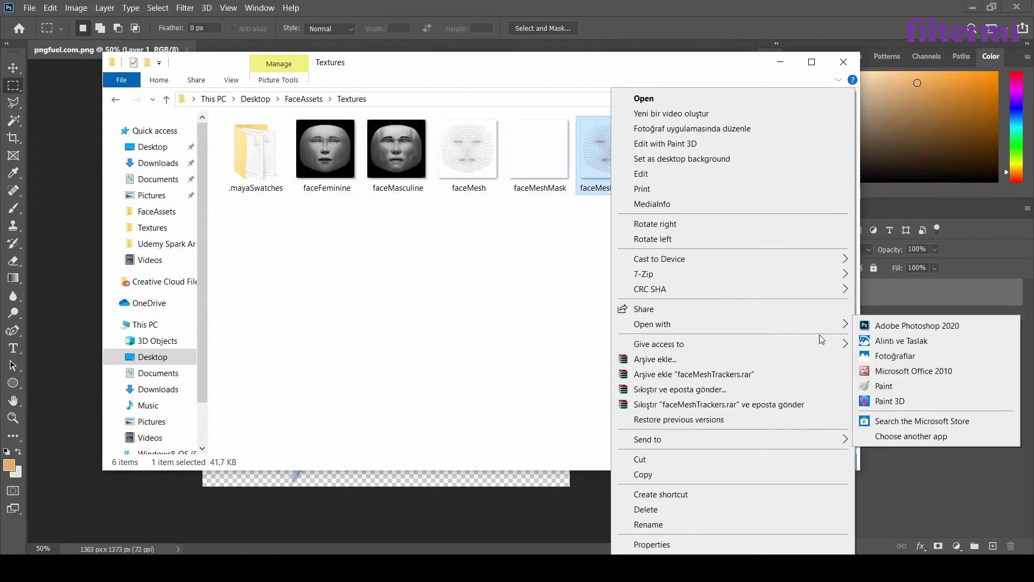
pyautogui.moveTo(842, 328)
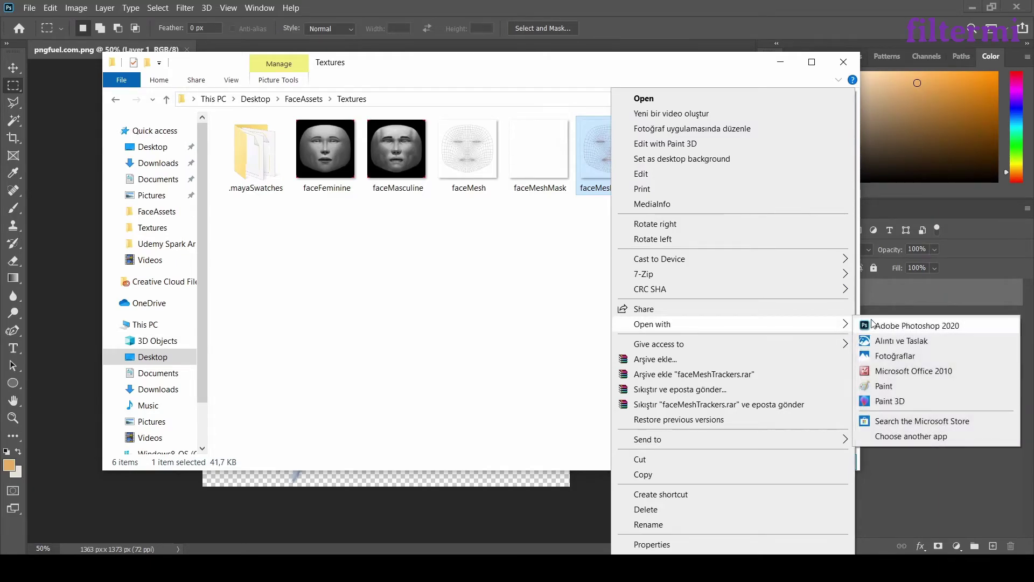
pyautogui.click(905, 324)
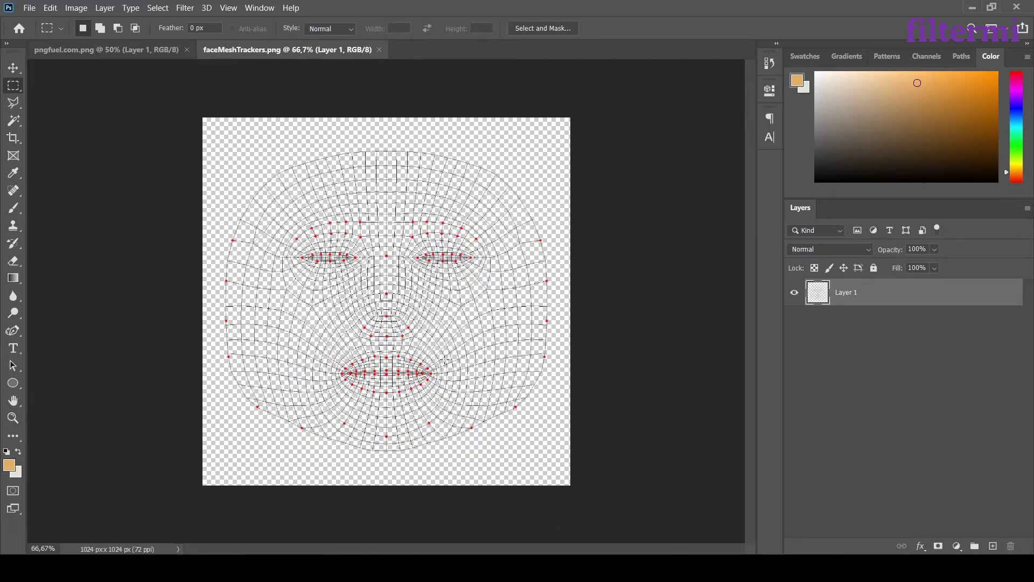
# Create a new Layer 2 and move it beneath Layer 1
pyautogui.hotkey('ctrl', 'shift', 'n')
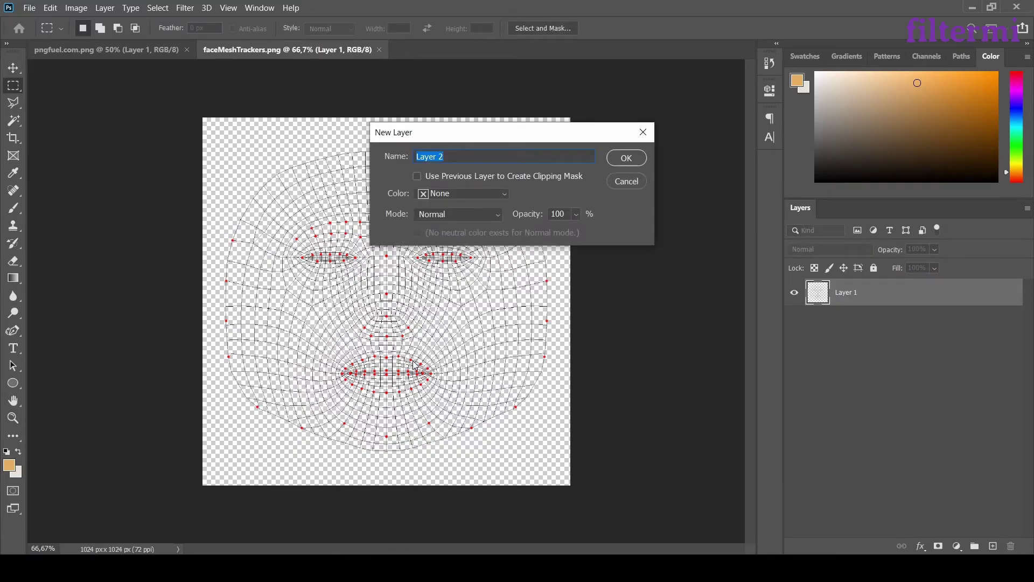
pyautogui.press('Return')
pyautogui.moveTo(890, 299); pyautogui.dragTo(880, 367)
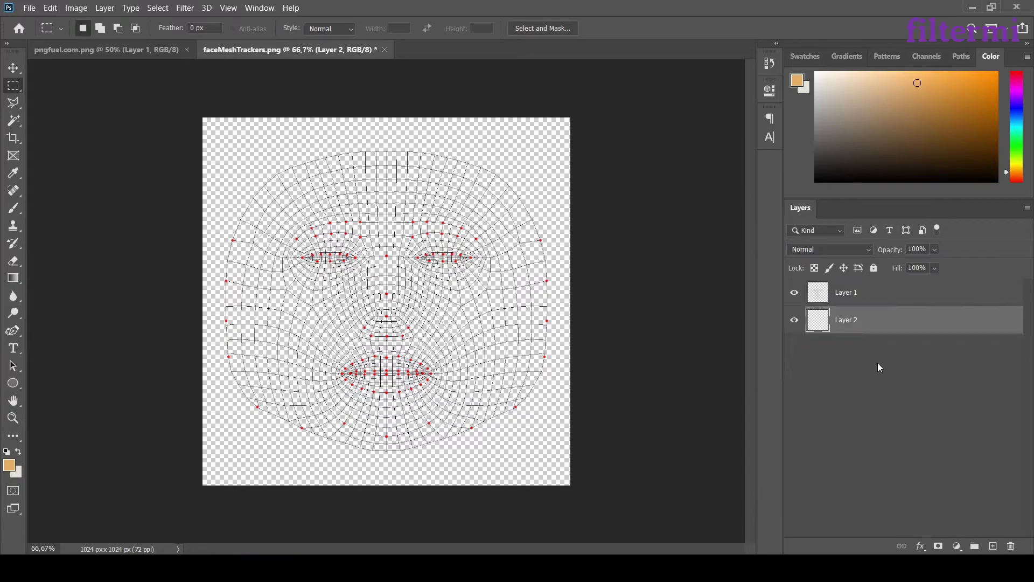
# Fill Layer 2 with pure white using the Paint Bucket
pyautogui.rightClick(20, 282)
pyautogui.click(59, 291)
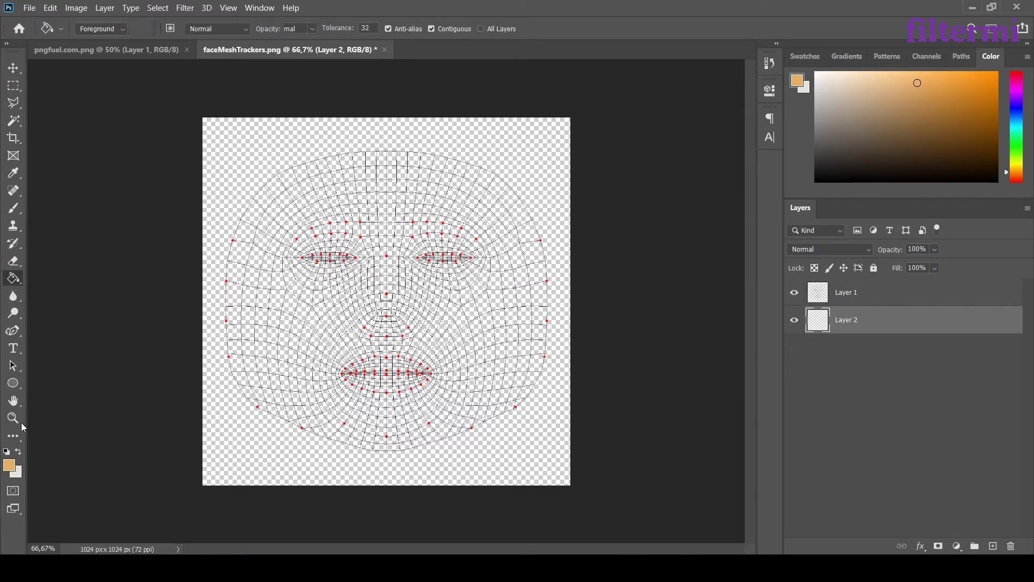
pyautogui.click(21, 452)
pyautogui.click(493, 463)
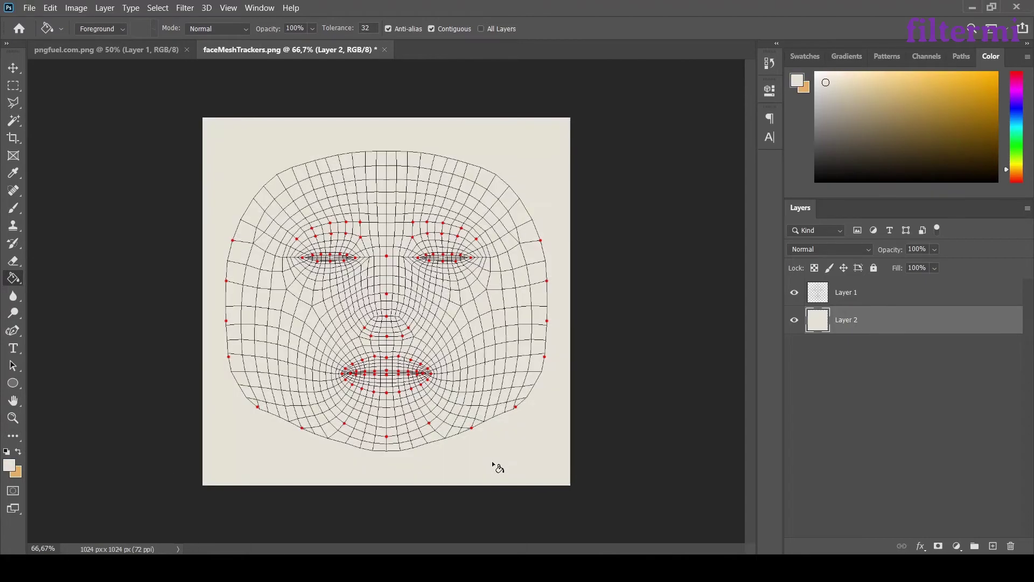
pyautogui.click(8, 466)
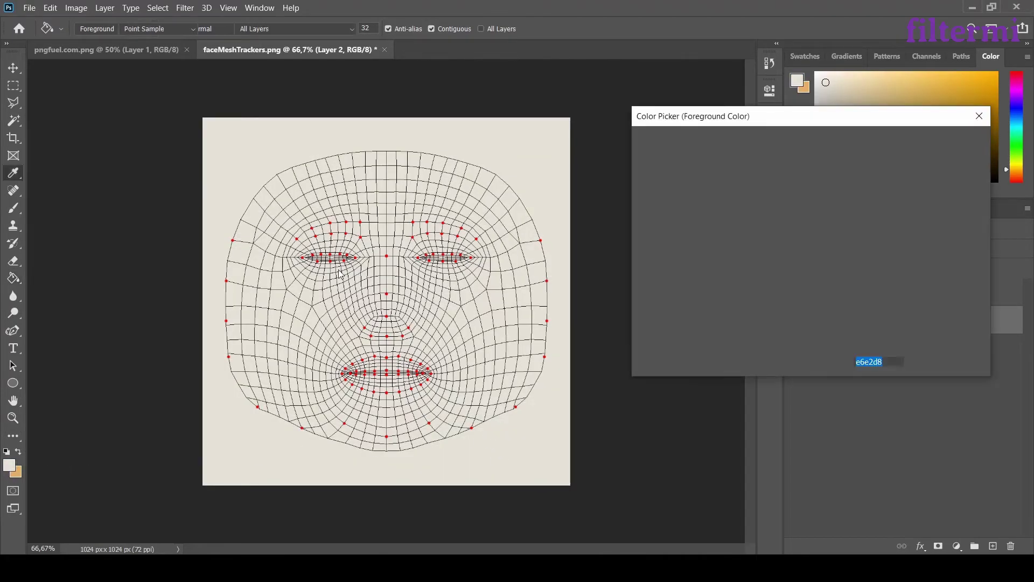
pyautogui.click(640, 148)
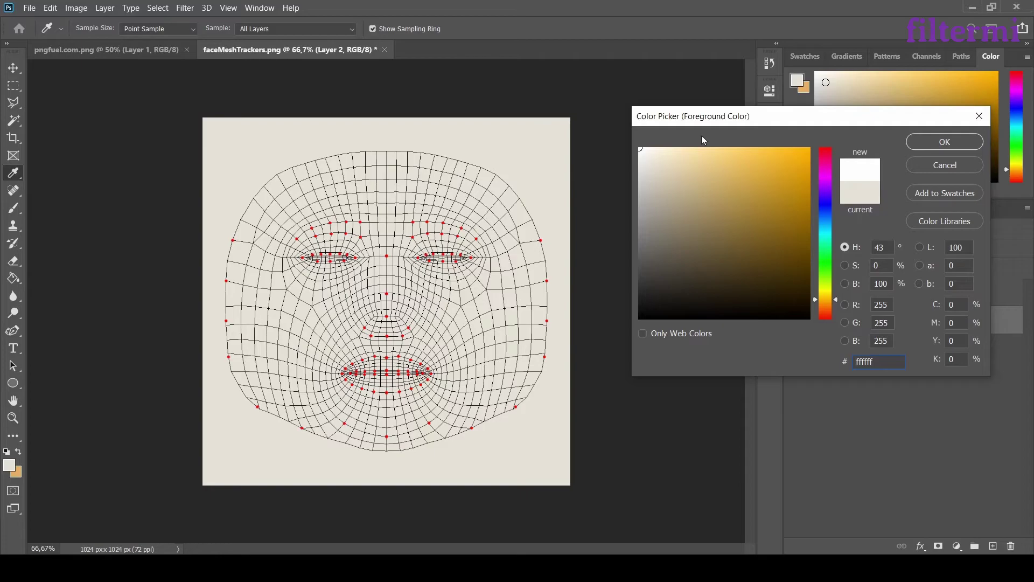
pyautogui.click(931, 147)
pyautogui.click(532, 152)
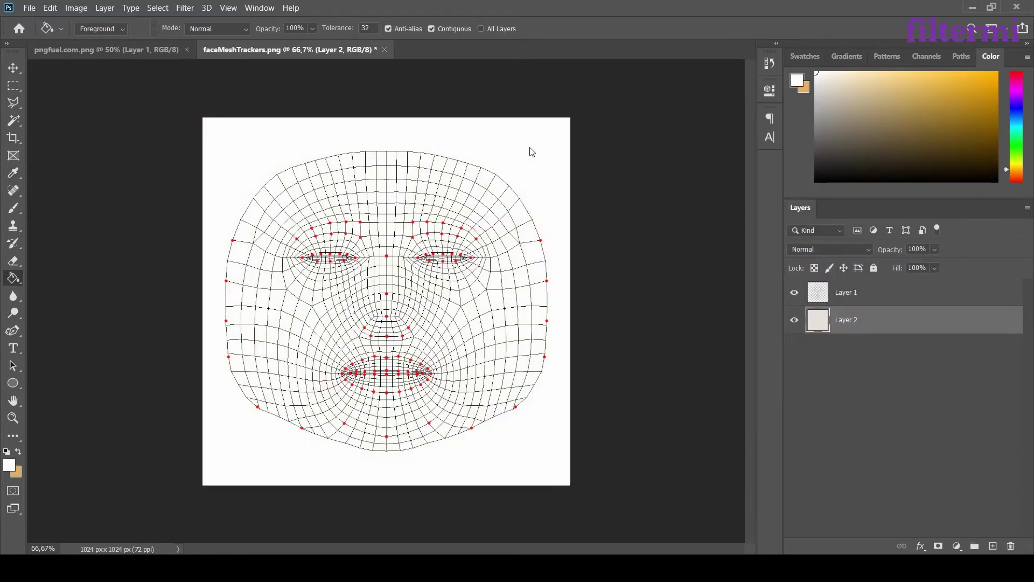
# Drag the hummingbird from its image into faceMeshTrackers.png as a new layer
pyautogui.click(81, 49)
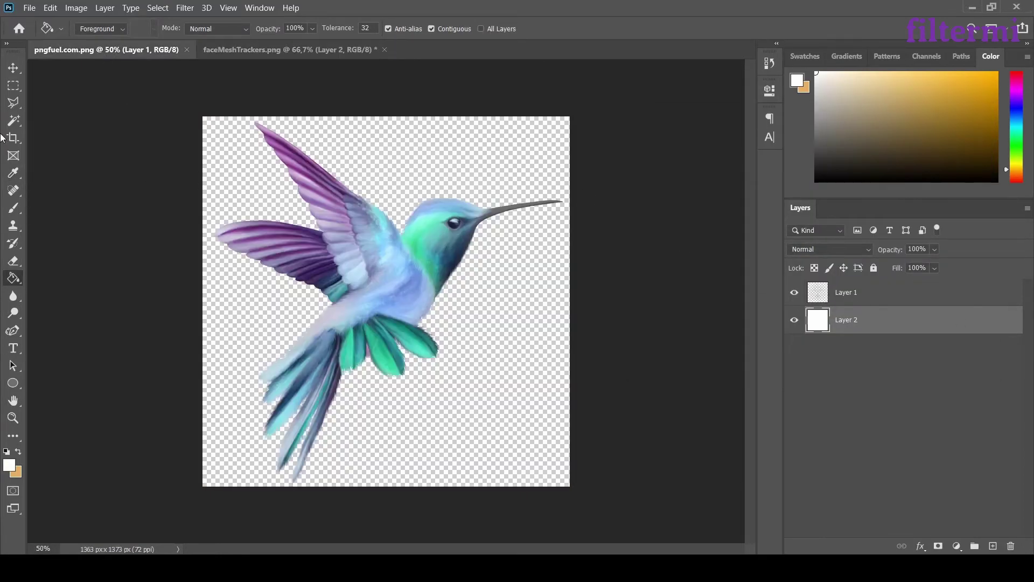
pyautogui.click(13, 67)
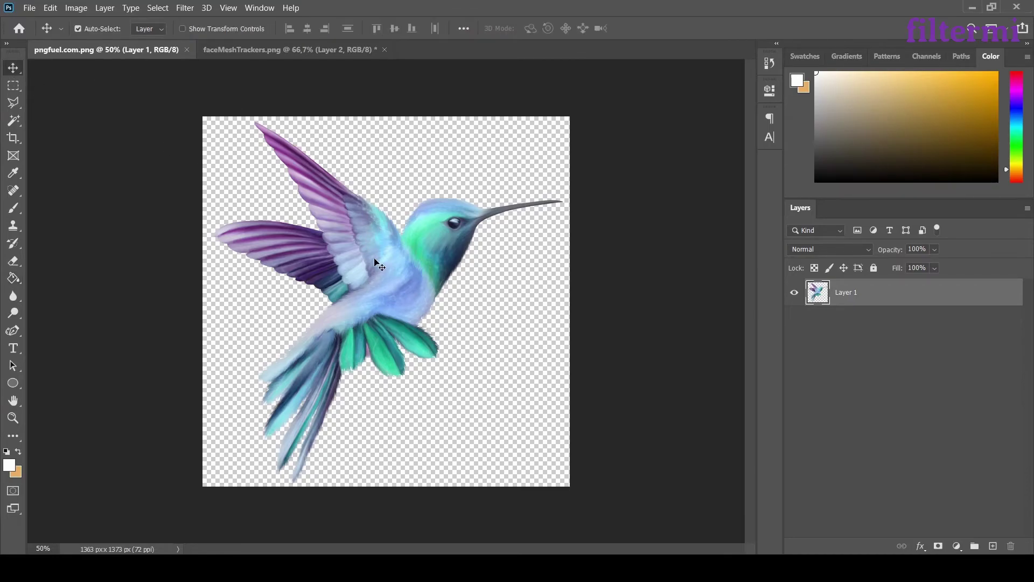
pyautogui.moveTo(377, 263); pyautogui.dragTo(400, 294)
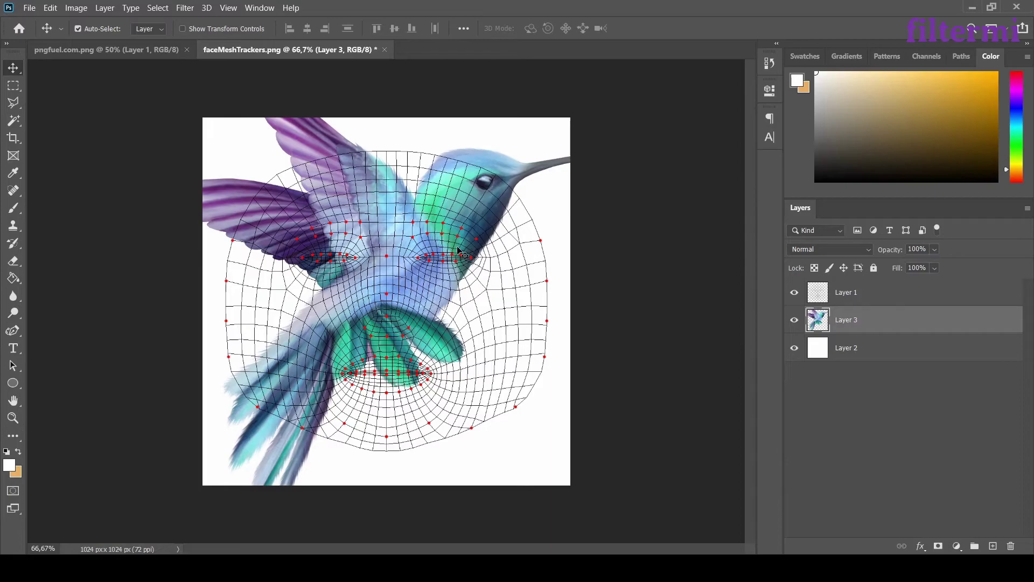
# Scale the hummingbird down to about 17% of its size
pyautogui.hotkey('ctrl', 't')
pyautogui.hotkey('ctrl', '-')
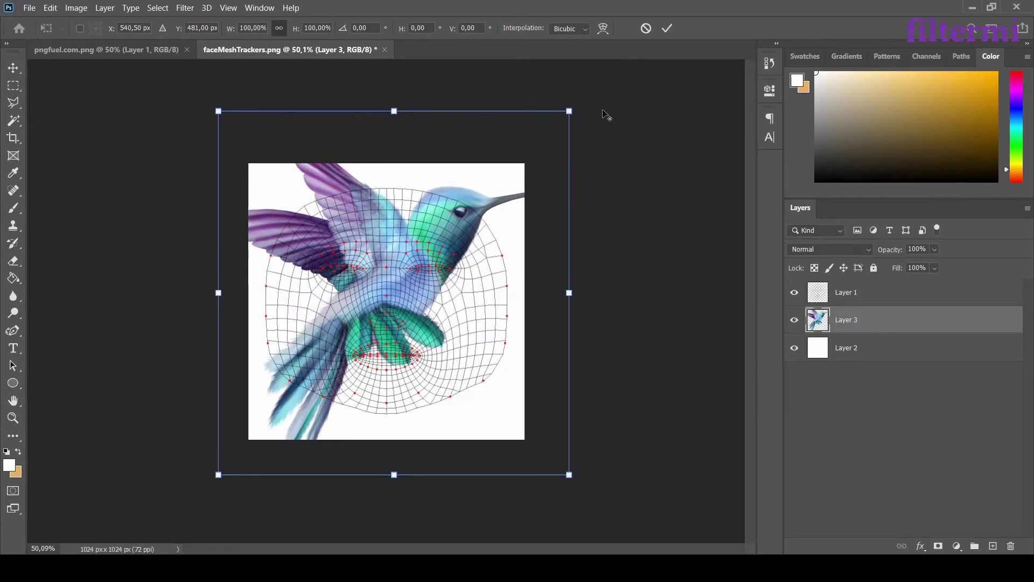
pyautogui.moveTo(546, 143); pyautogui.dragTo(430, 256)
pyautogui.hotkey('ctrl', '0')
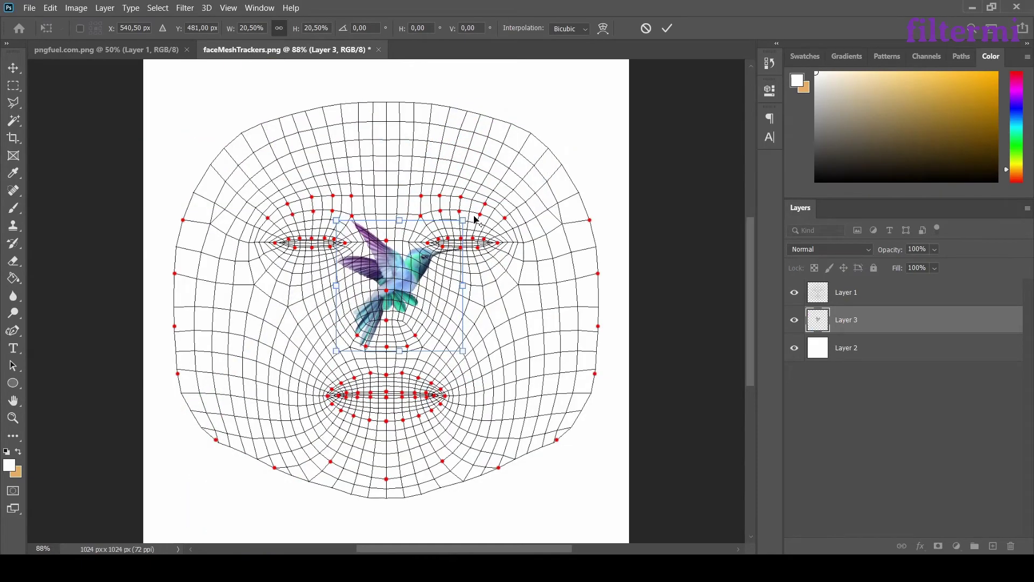
pyautogui.keyDown('alt'); pyautogui.moveTo(460, 220); pyautogui.dragTo(450, 232); pyautogui.keyUp('alt')
# Move the hummingbird to the right cheek and flip it horizontally to face left
pyautogui.press('Right')
pyautogui.press('Right')
pyautogui.press('Right')
pyautogui.press('Right')
pyautogui.press('Right')
pyautogui.press('Up')
pyautogui.moveTo(470, 278); pyautogui.dragTo(386, 311)
pyautogui.moveTo(449, 284); pyautogui.dragTo(533, 296)
pyautogui.press('Return')
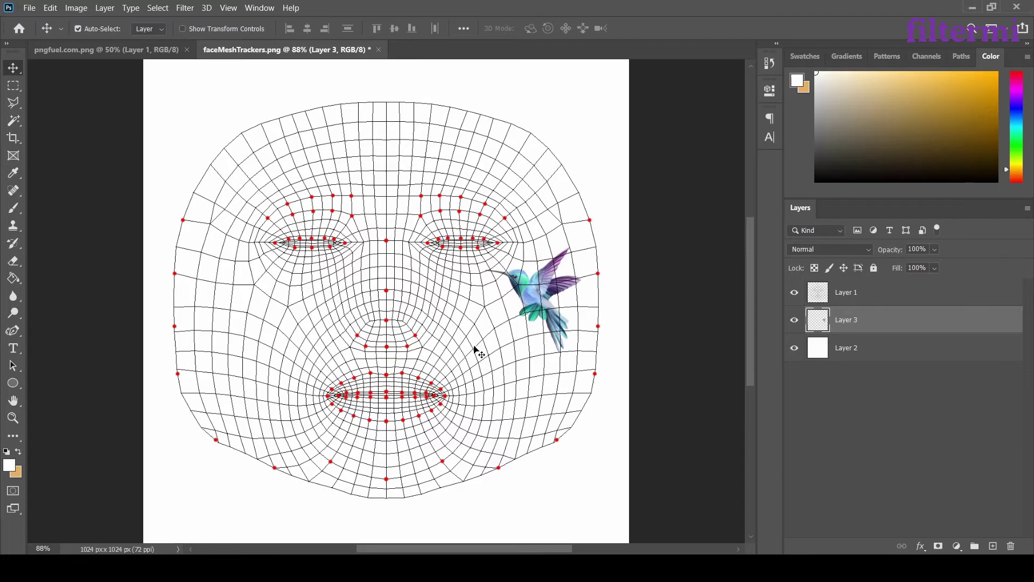
pyautogui.keyDown('alt'); pyautogui.scroll(2, 500, 357); pyautogui.keyUp('alt')
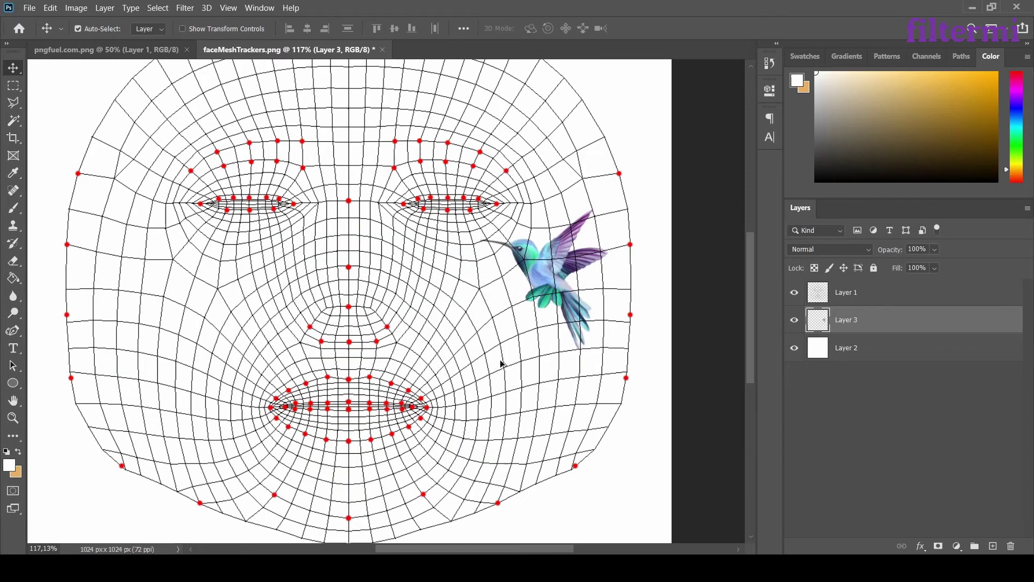
pyautogui.click(545, 279)
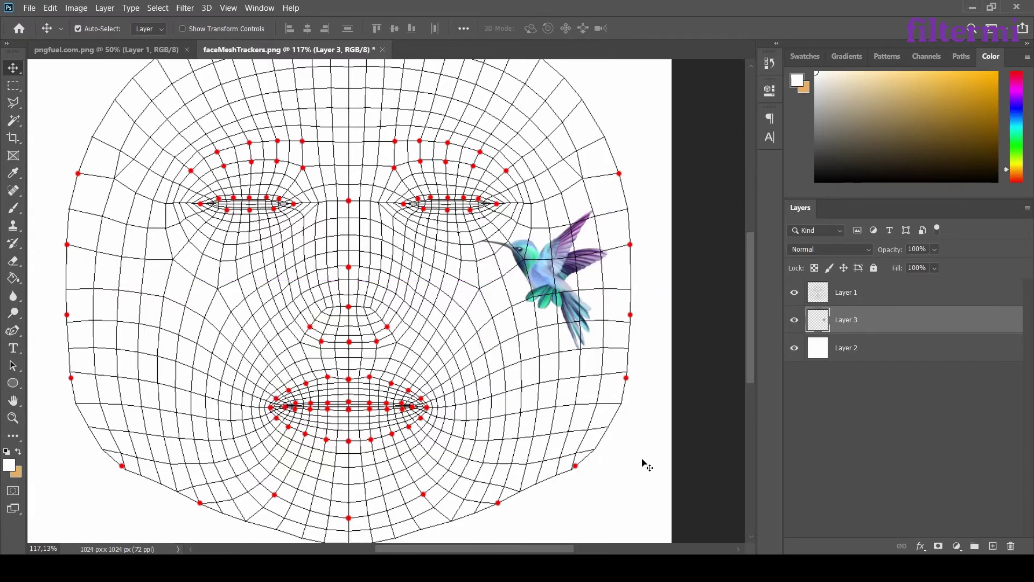
pyautogui.keyDown('alt'); pyautogui.scroll(-2, 380, 327); pyautogui.keyUp('alt')
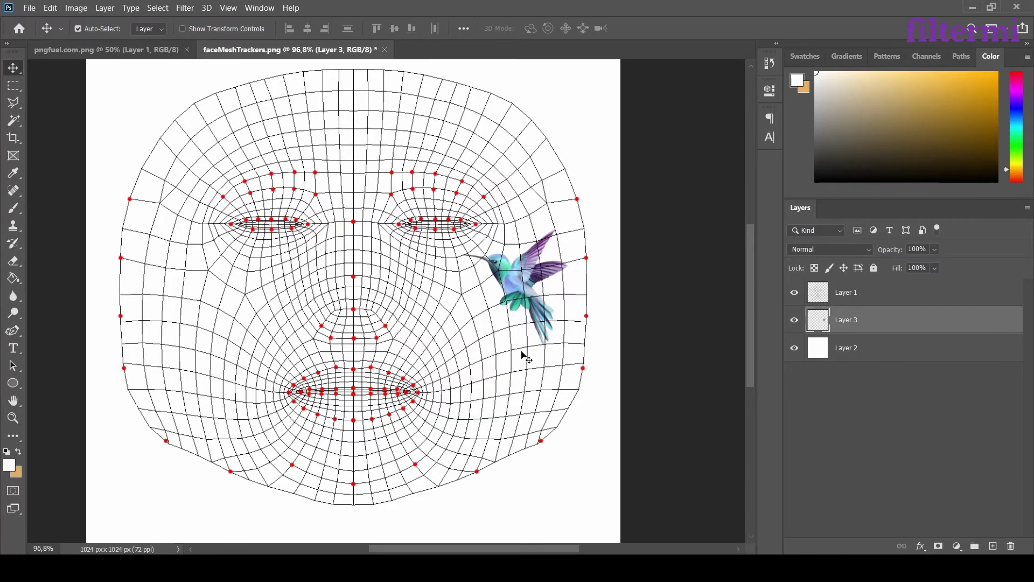
# Add a text box below the hummingbird reading 'freedom'
pyautogui.keyDown('alt'); pyautogui.scroll(1, 530, 300); pyautogui.keyUp('alt')
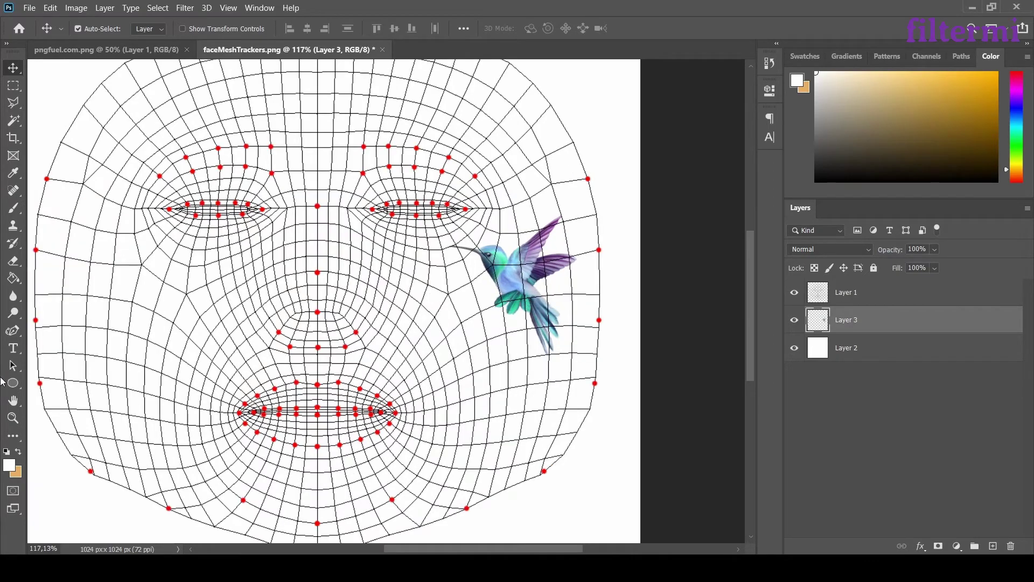
pyautogui.click(15, 353)
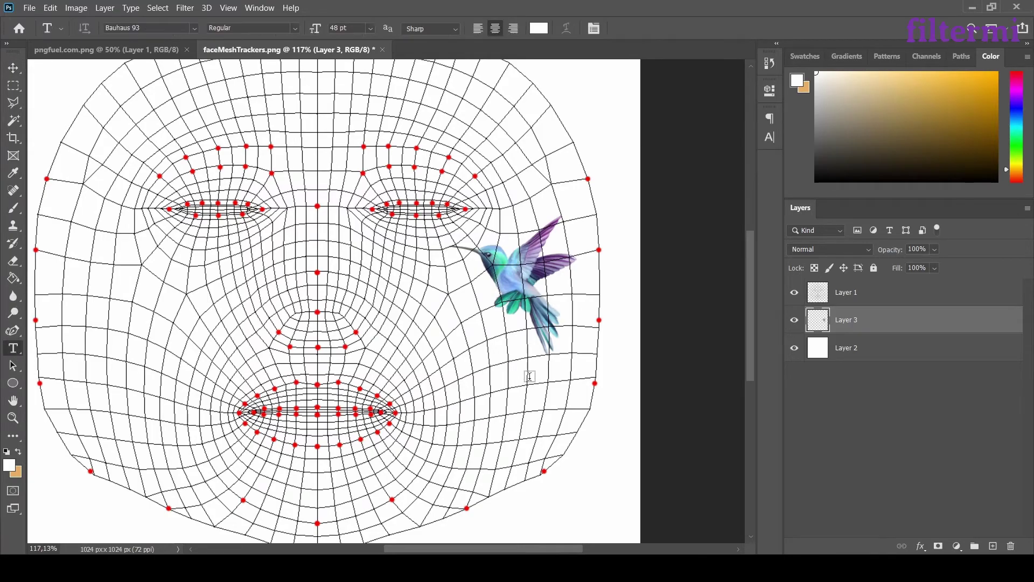
pyautogui.click(480, 358)
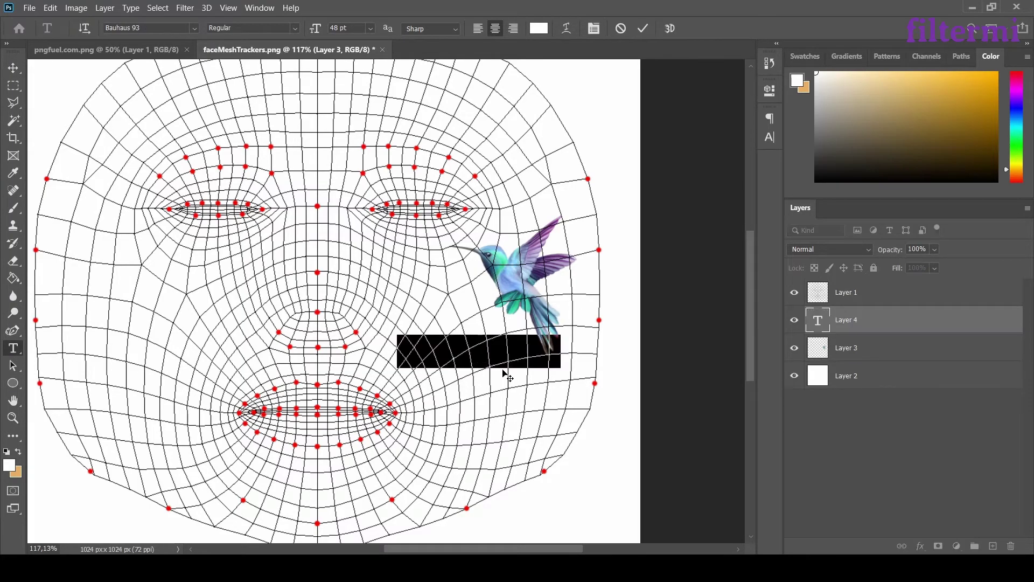
pyautogui.press('BackSpace')
pyautogui.write('ai')
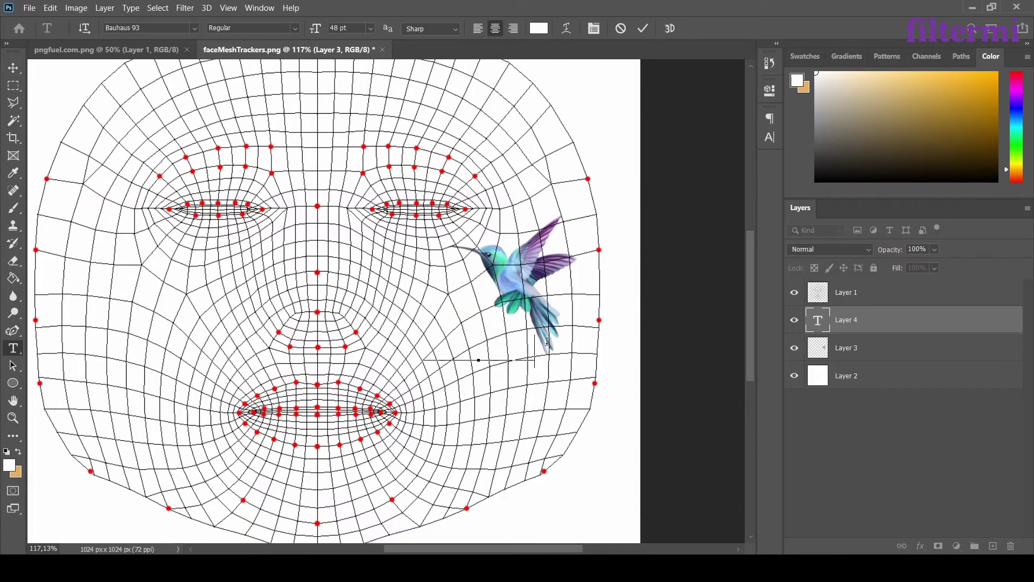
# Color the freedom text black (000000) and nudge it up and right
pyautogui.moveTo(548, 341); pyautogui.dragTo(386, 345)
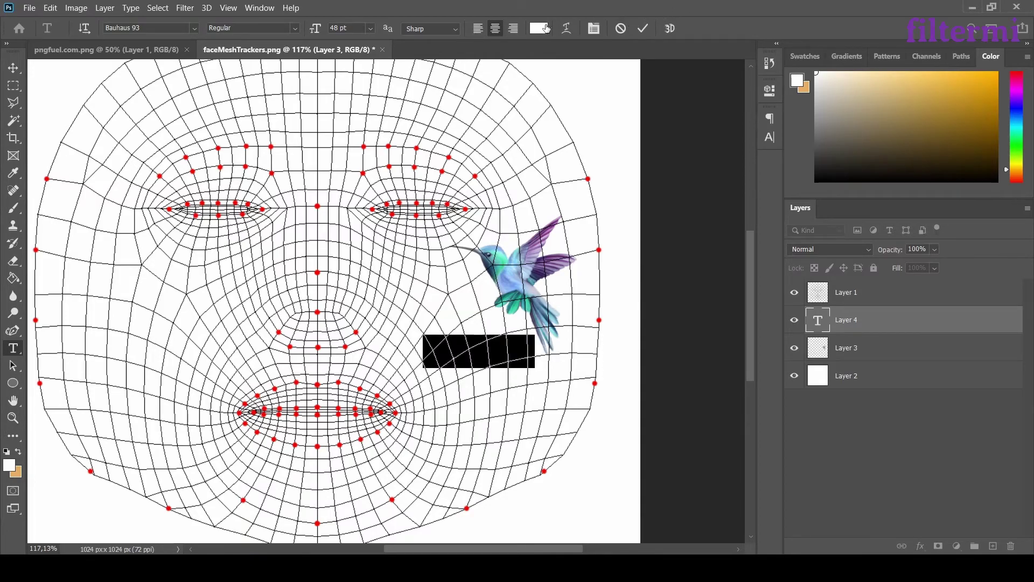
pyautogui.click(546, 29)
pyautogui.write('000000')
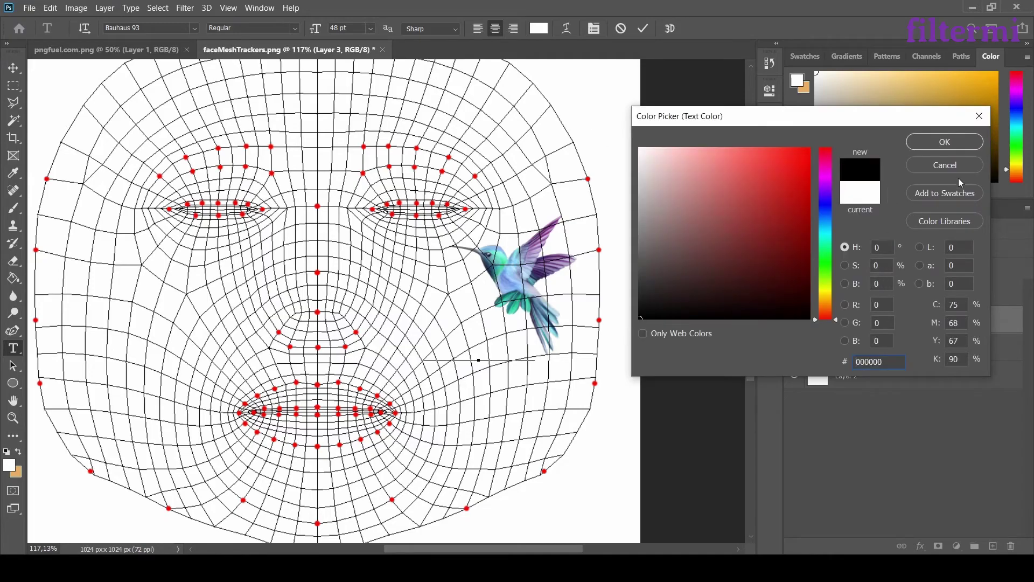
pyautogui.click(946, 141)
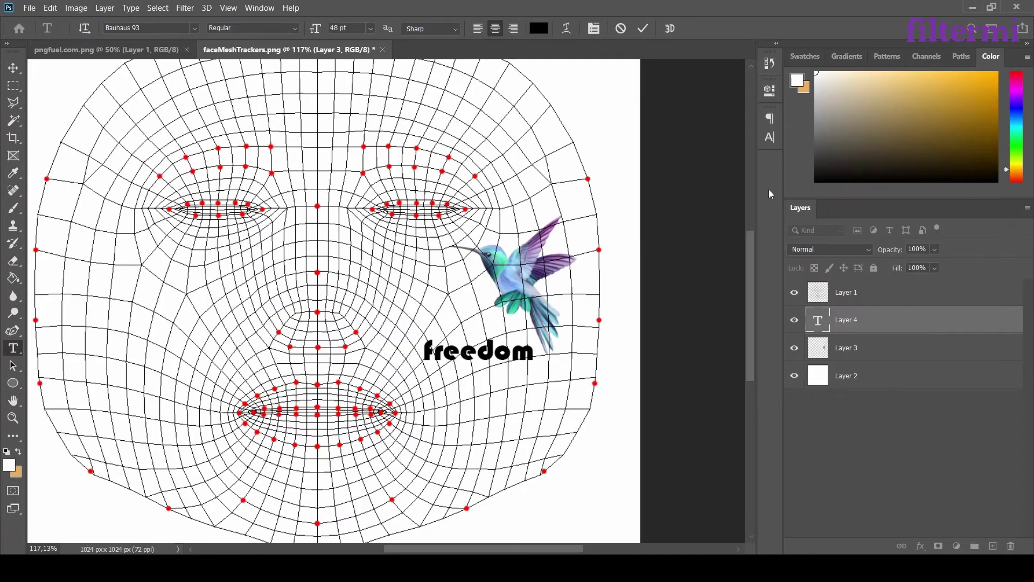
pyautogui.click(9, 69)
pyautogui.moveTo(510, 358); pyautogui.dragTo(545, 376)
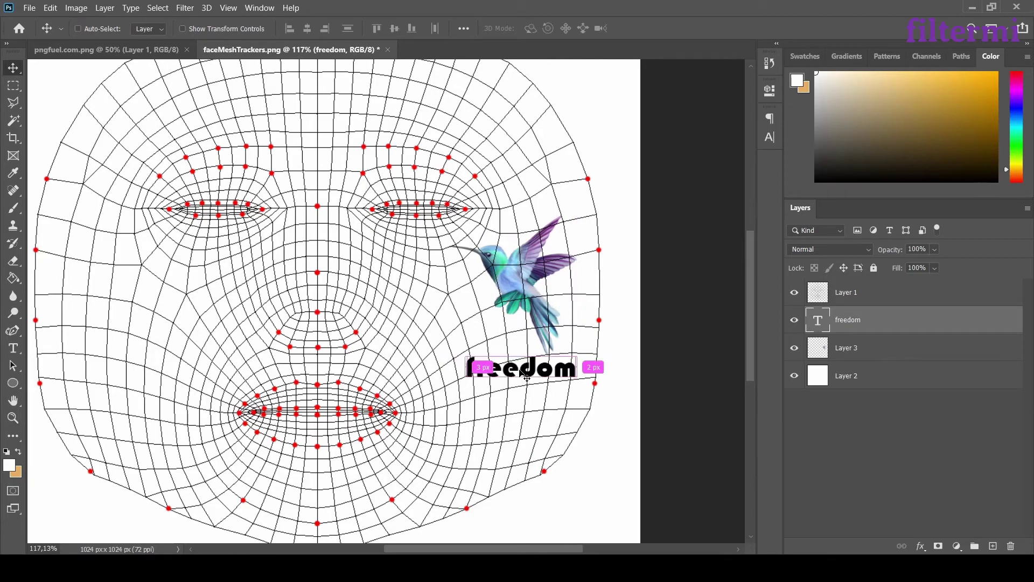
# Rotate the freedom text to about -11° and shift it slightly down-right
pyautogui.hotkey('ctrl', 't')
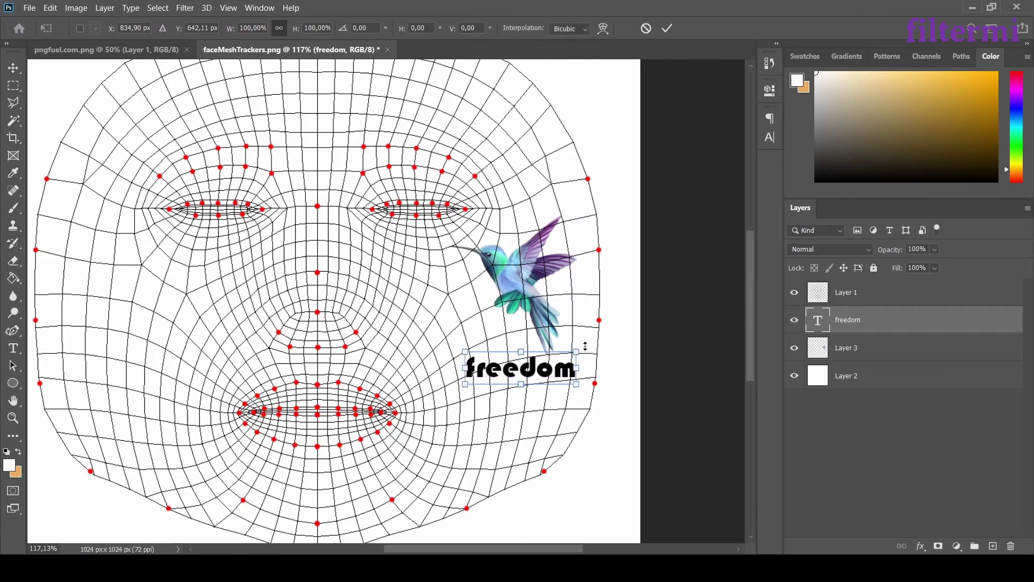
pyautogui.moveTo(591, 341); pyautogui.dragTo(582, 335)
pyautogui.moveTo(545, 376); pyautogui.dragTo(554, 377)
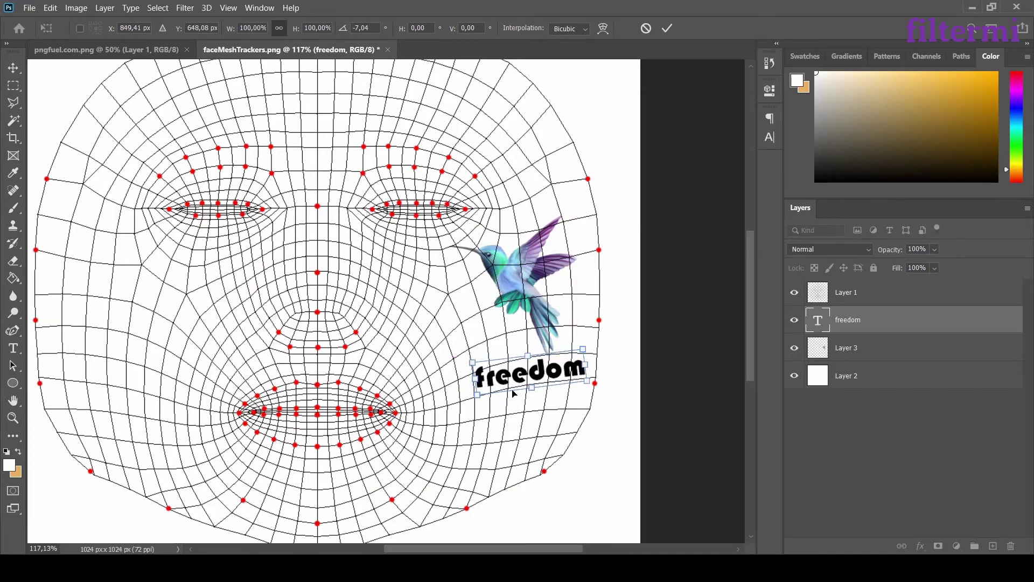
pyautogui.moveTo(600, 346); pyautogui.dragTo(597, 346)
pyautogui.press('Return')
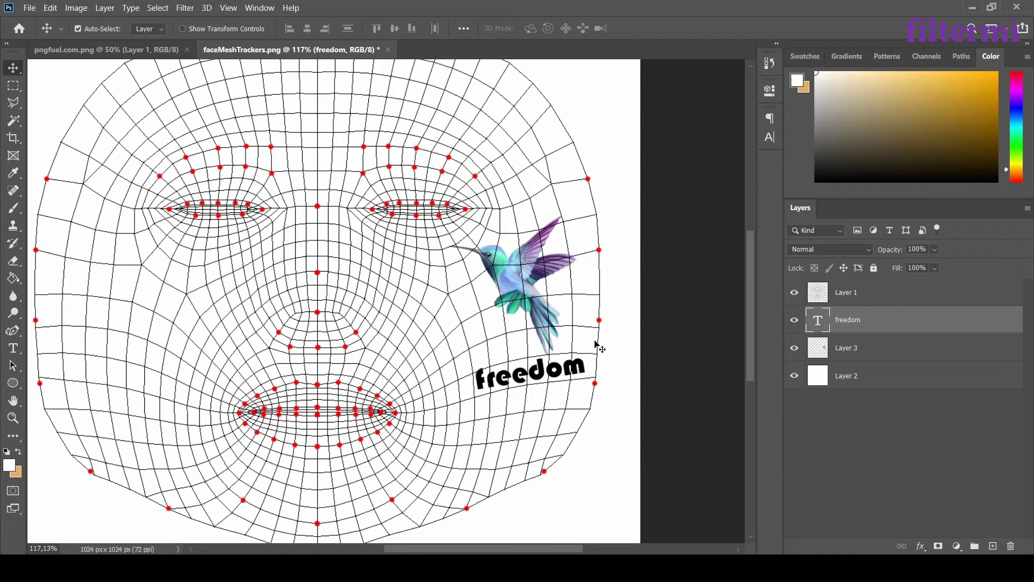
# Rotate the hummingbird about 19° counter-clockwise and raise the freedom text beneath it
pyautogui.scroll(1, 599, 347)
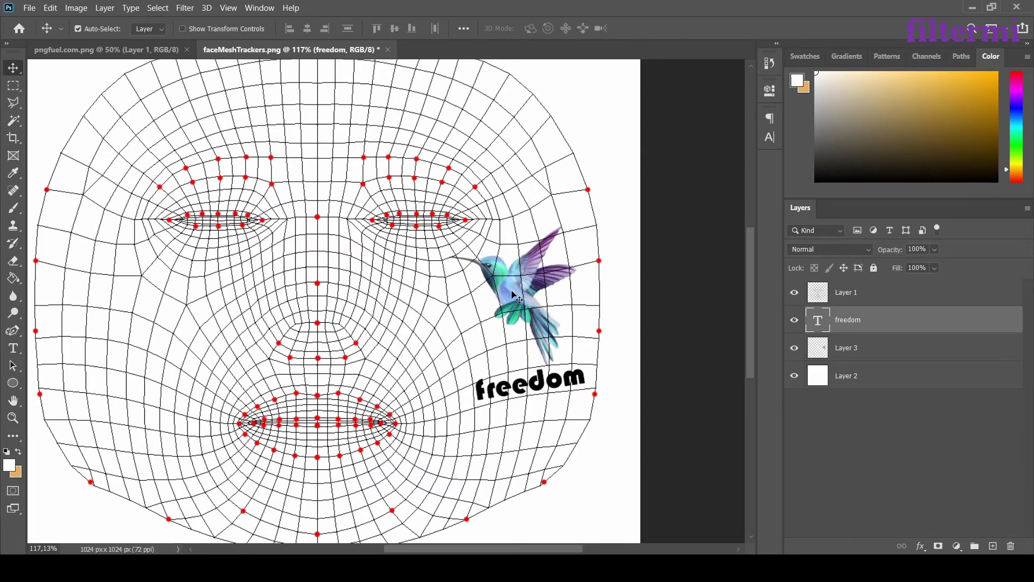
pyautogui.moveTo(512, 293); pyautogui.dragTo(503, 298)
pyautogui.hotkey('ctrl', 't')
pyautogui.moveTo(588, 216); pyautogui.dragTo(558, 221)
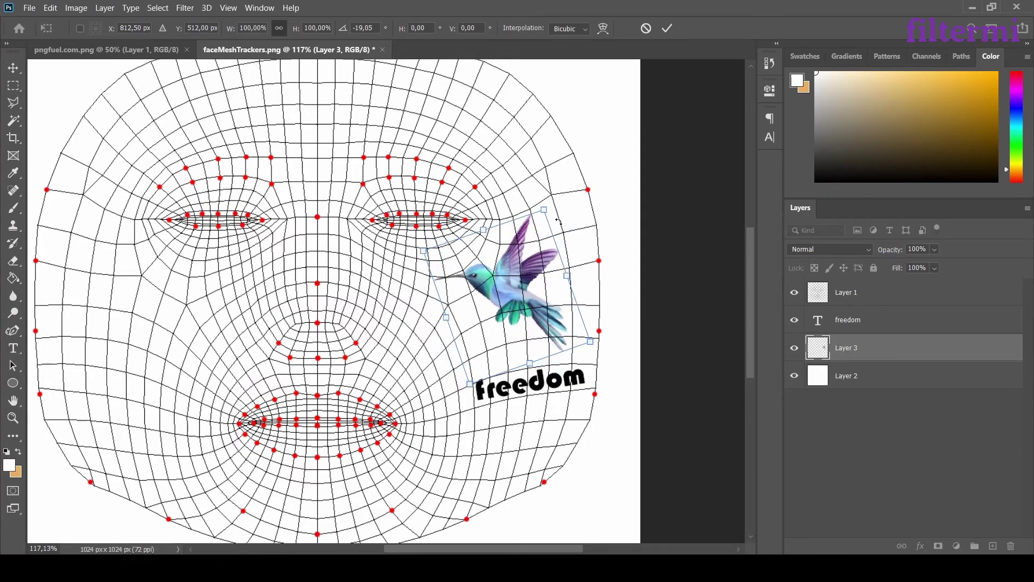
pyautogui.press('Return')
pyautogui.moveTo(518, 392); pyautogui.dragTo(512, 374)
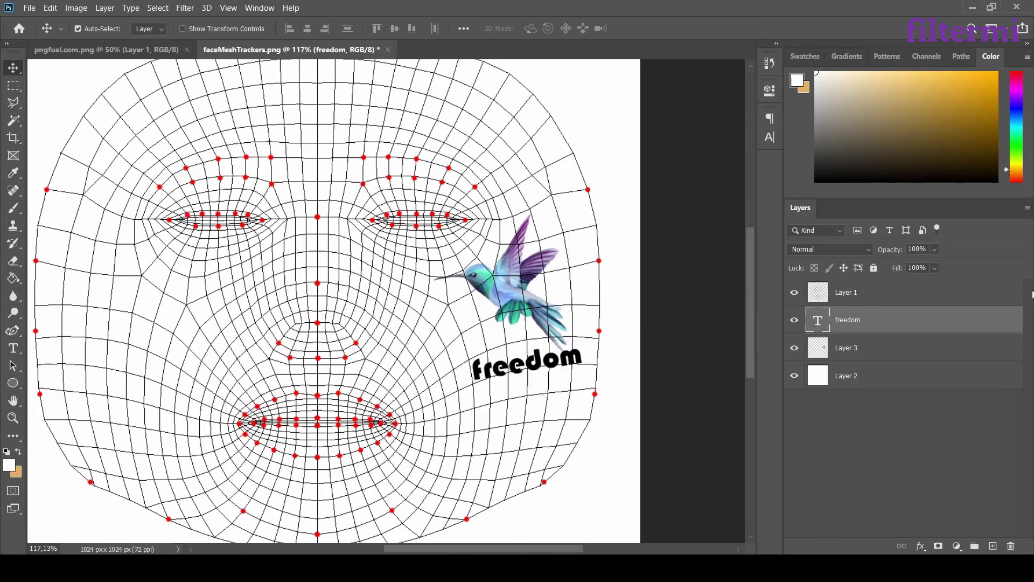
# Hide the face-mesh grid Layer 1 and white Layer 2, leaving the hummingbird visible
pyautogui.click(880, 298)
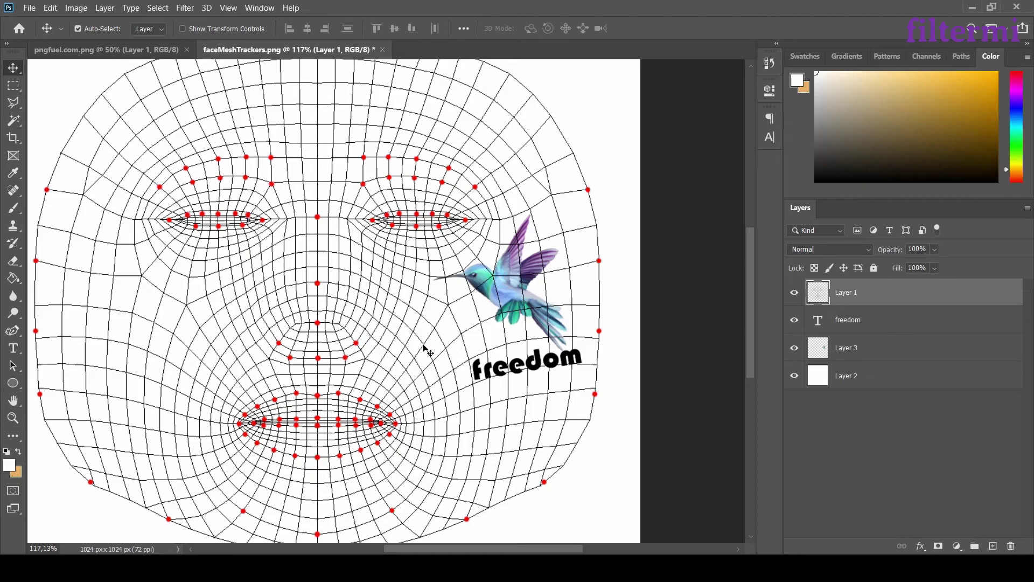
pyautogui.keyDown('alt'); pyautogui.scroll(-2, 459, 372); pyautogui.keyUp('alt')
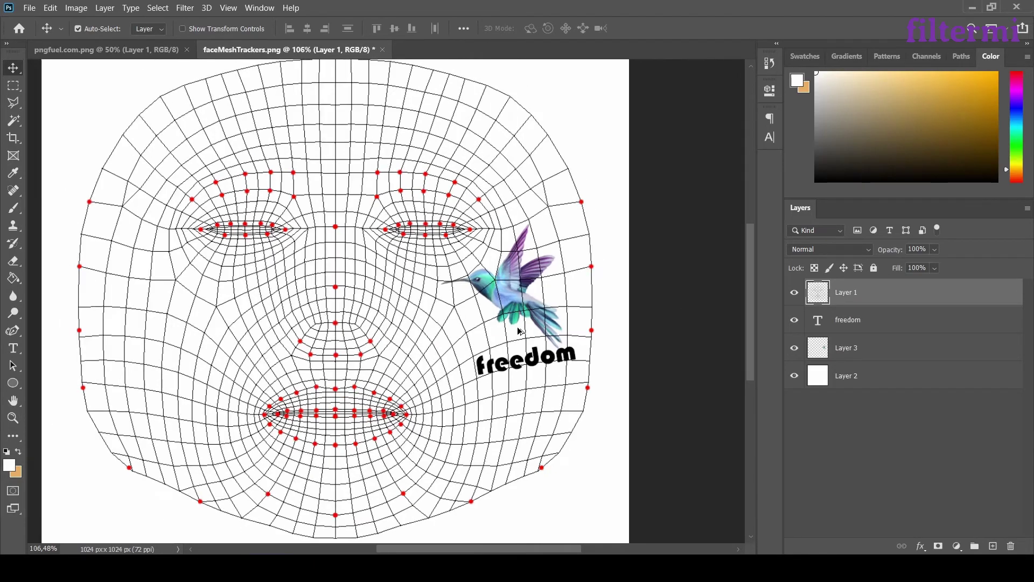
pyautogui.keyDown('alt'); pyautogui.scroll(-1, 409, 385); pyautogui.keyUp('alt')
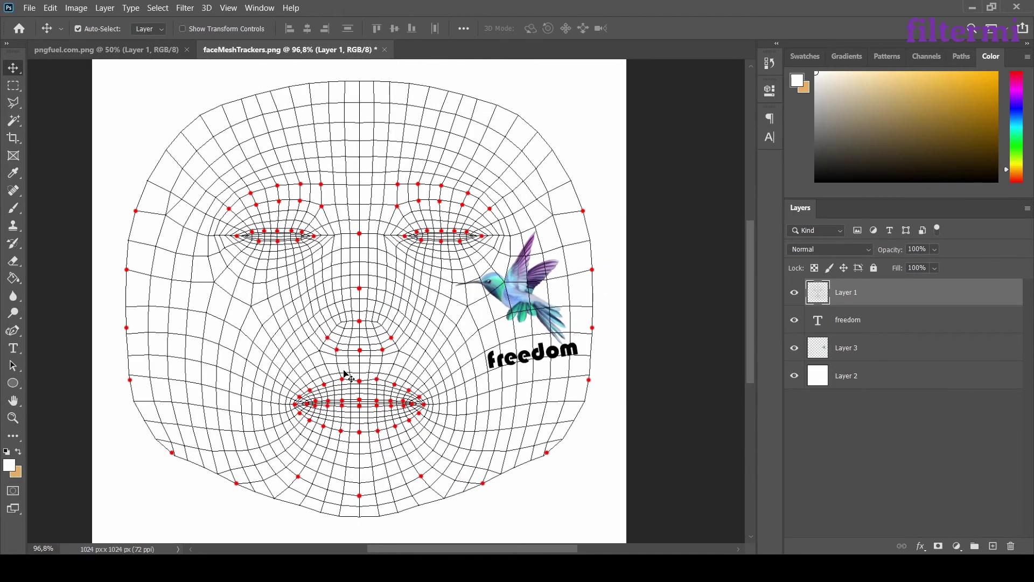
pyautogui.click(795, 350)
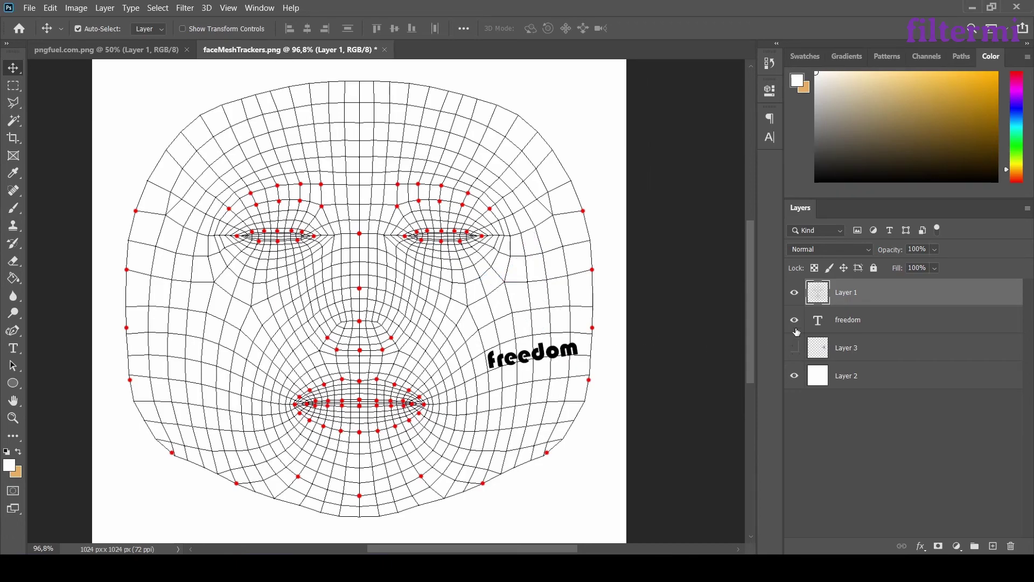
pyautogui.click(798, 340)
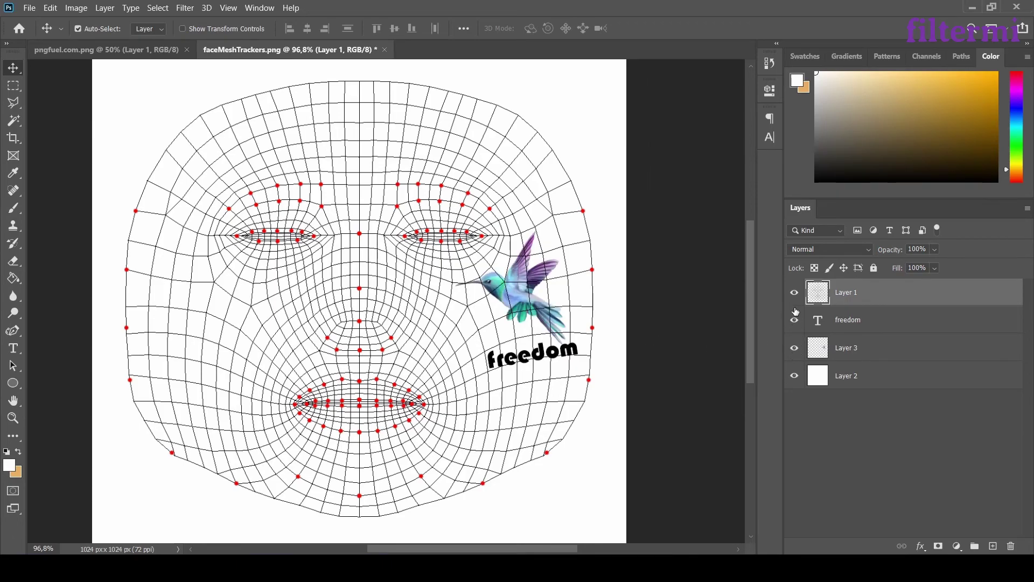
pyautogui.click(796, 293)
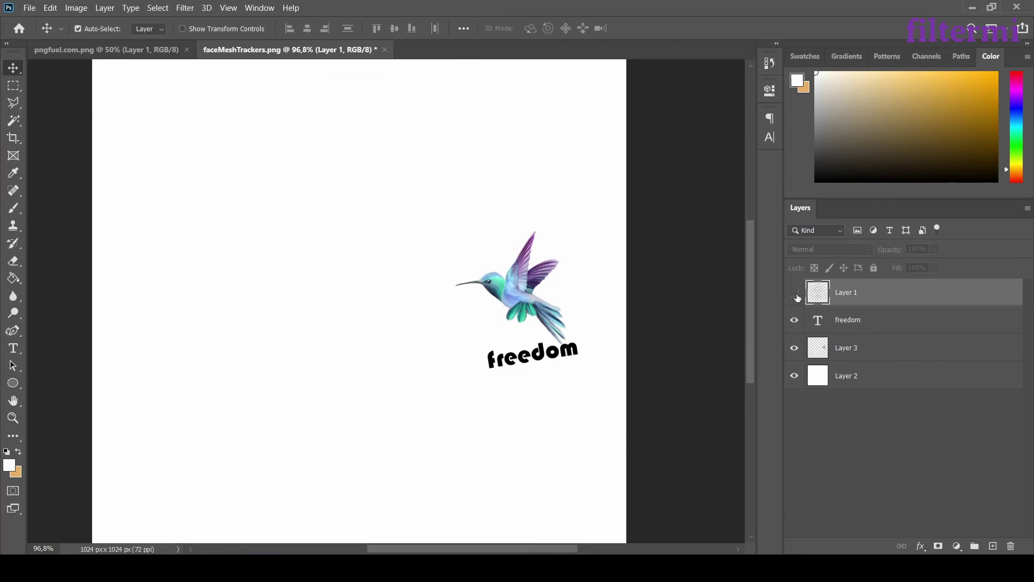
pyautogui.click(795, 377)
pyautogui.keyDown('alt'); pyautogui.scroll(-2, 747, 355); pyautogui.keyUp('alt')
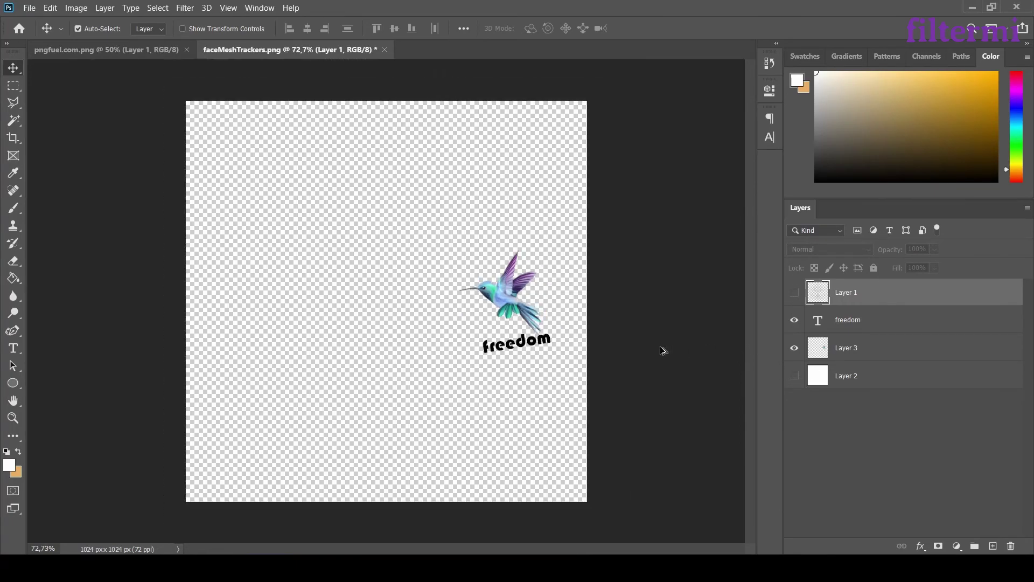
# Save the artwork as a transparent PNG named kuş
pyautogui.click(27, 9)
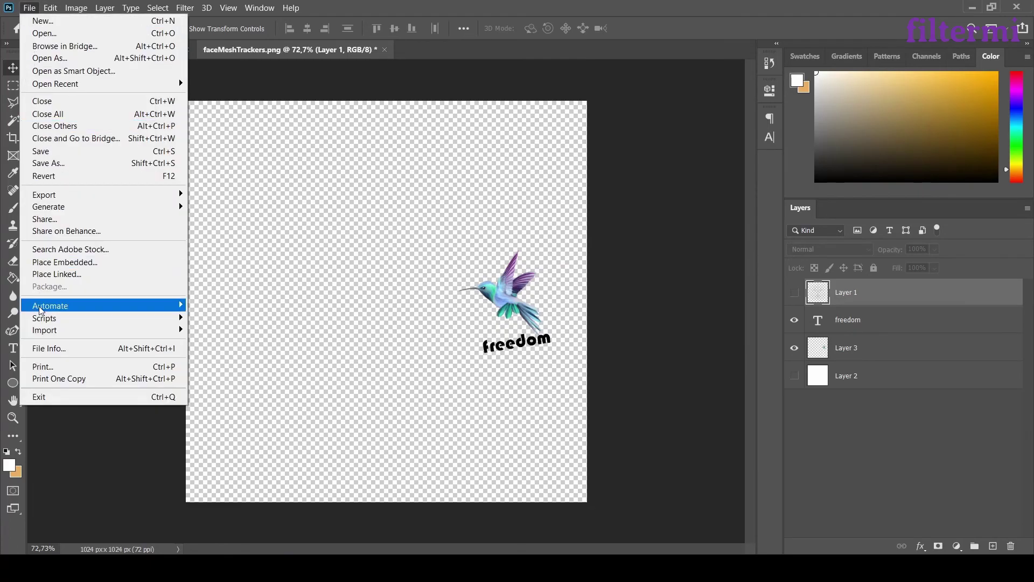
pyautogui.click(54, 163)
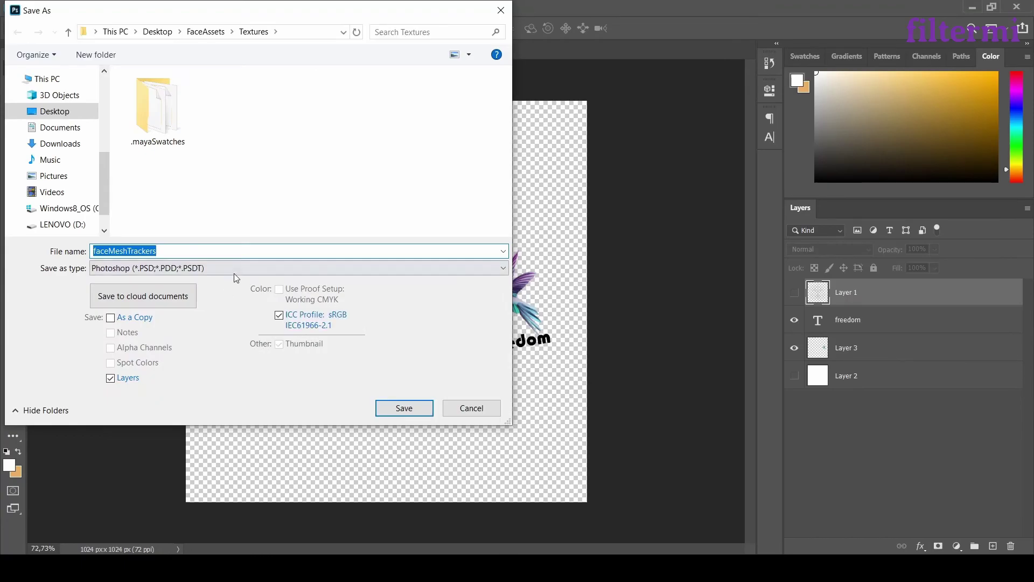
pyautogui.click(234, 273)
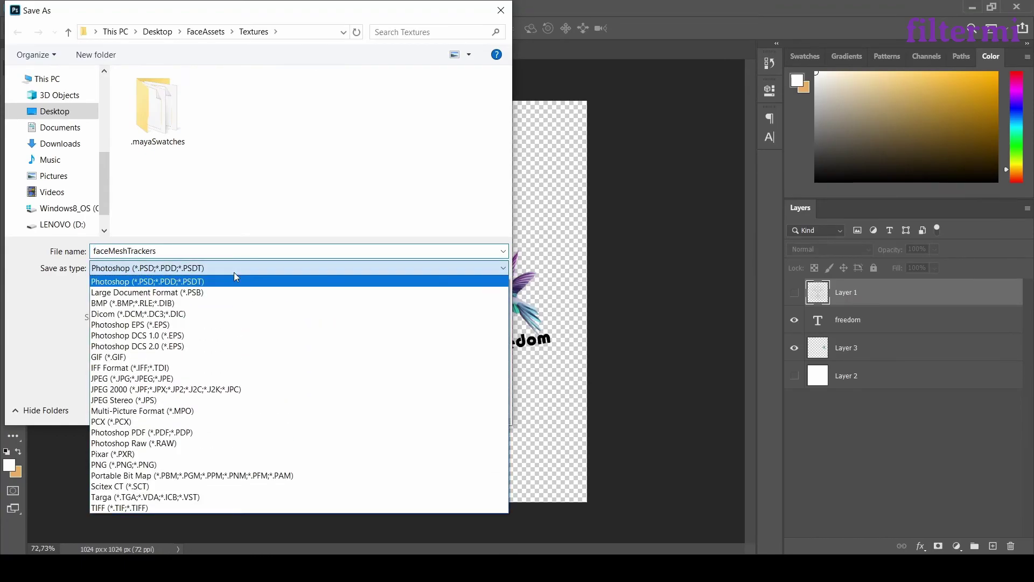
pyautogui.click(166, 464)
pyautogui.doubleClick(168, 250)
pyautogui.write('kuş')
pyautogui.press('Return')
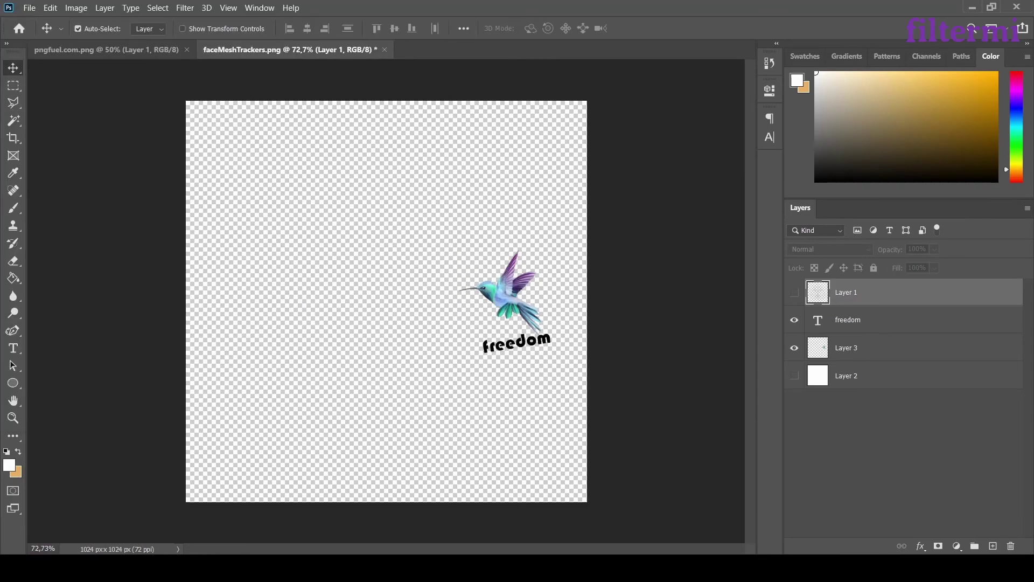
pyautogui.click(593, 163)
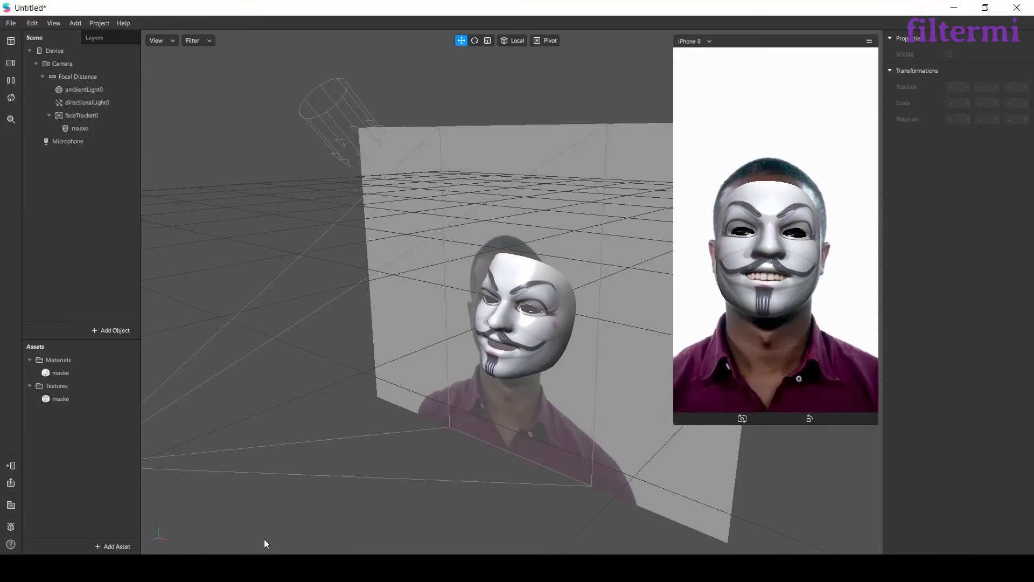
# Import kuş from the FaceAssets Textures folder as a new texture asset
pyautogui.click(75, 398)
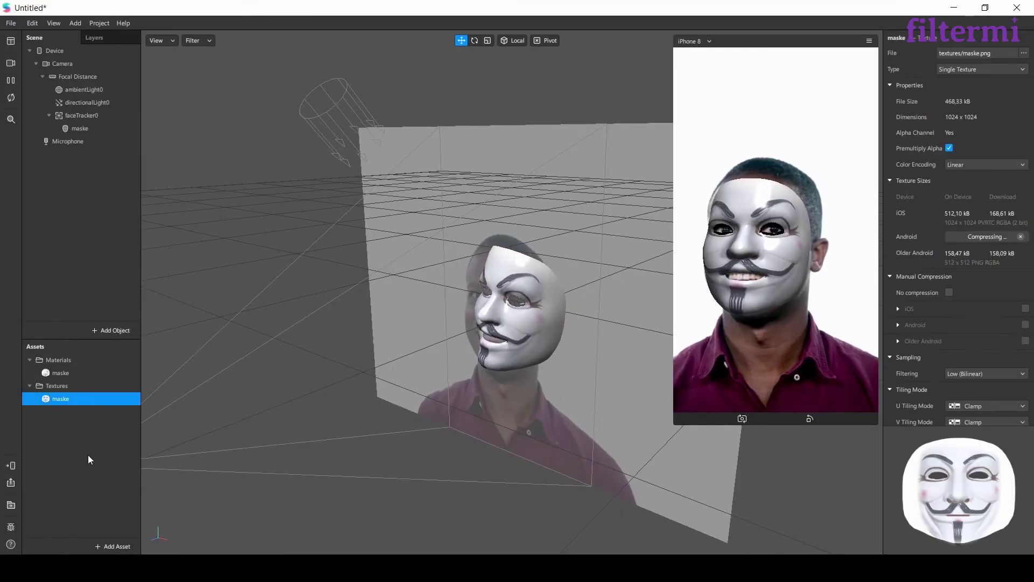
pyautogui.click(113, 546)
pyautogui.click(159, 397)
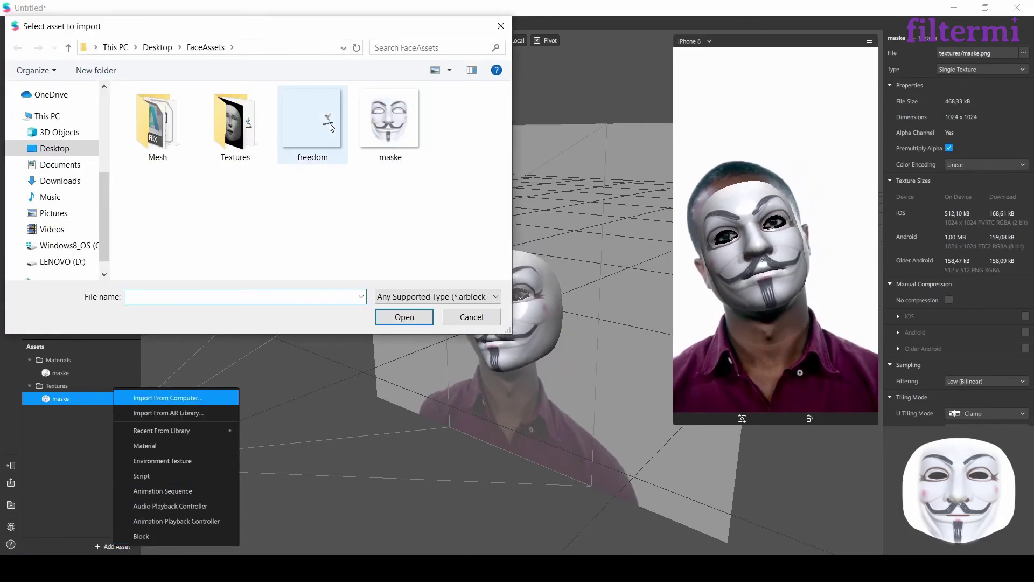
pyautogui.doubleClick(221, 118)
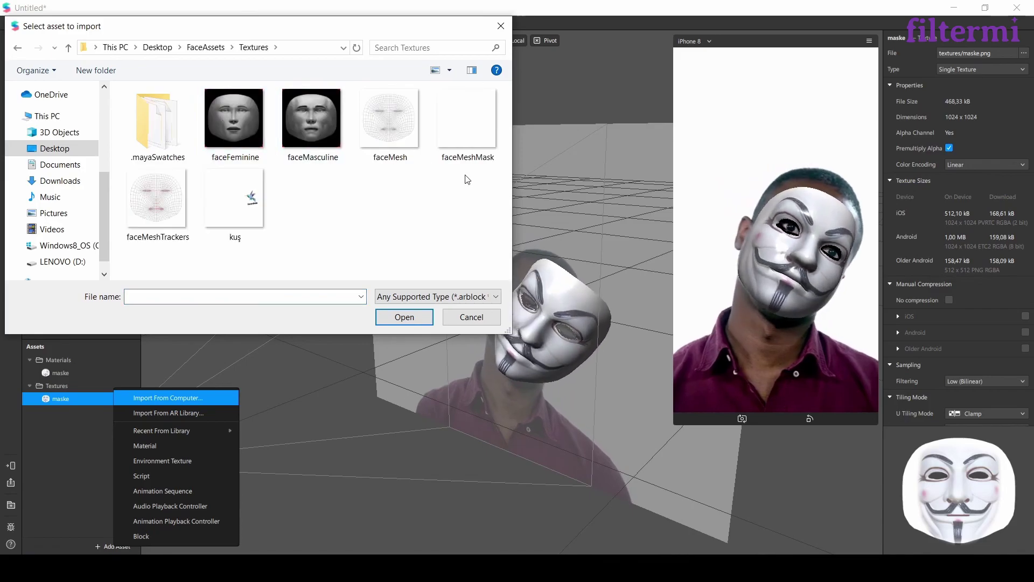
pyautogui.doubleClick(235, 218)
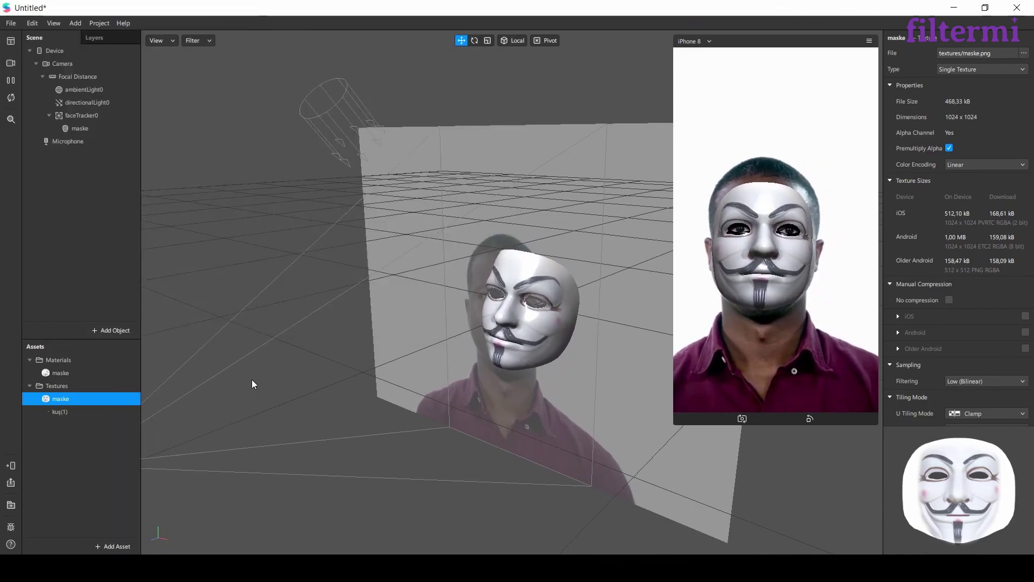
# Give the maske material kuş(1) as diffuse texture, Specular off, and Alpha blend mode
pyautogui.click(81, 370)
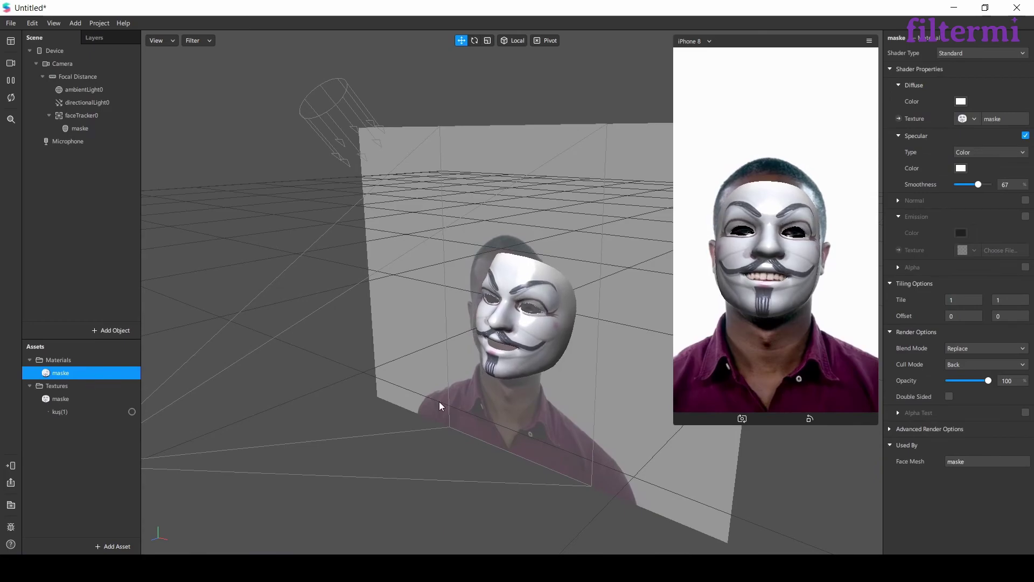
pyautogui.click(973, 120)
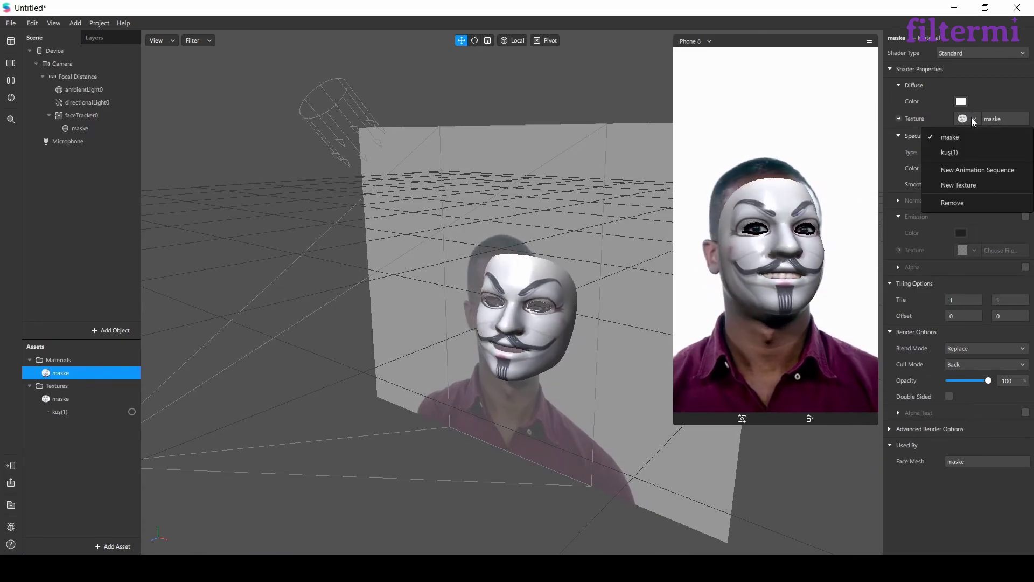
pyautogui.click(962, 148)
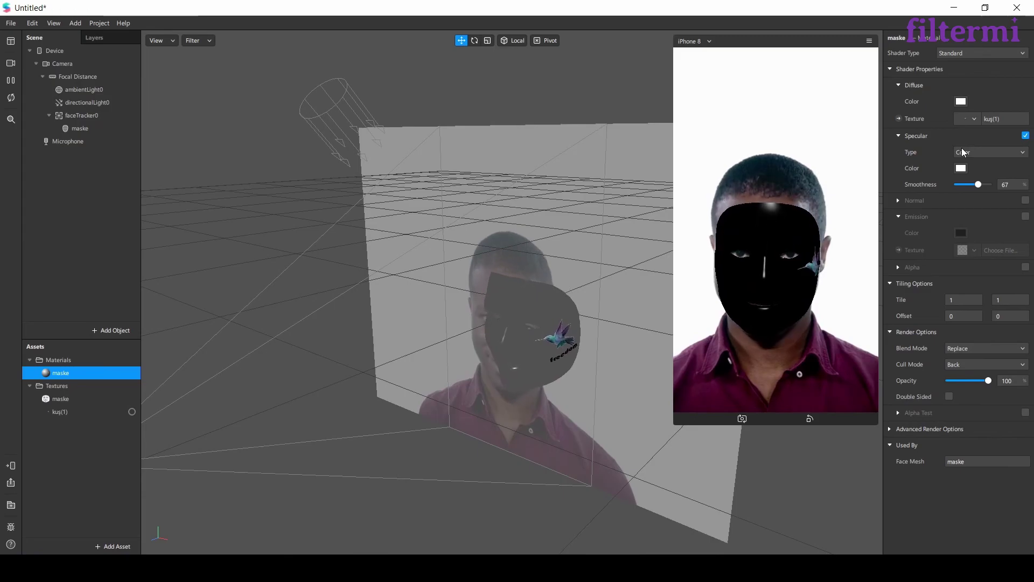
pyautogui.click(1025, 135)
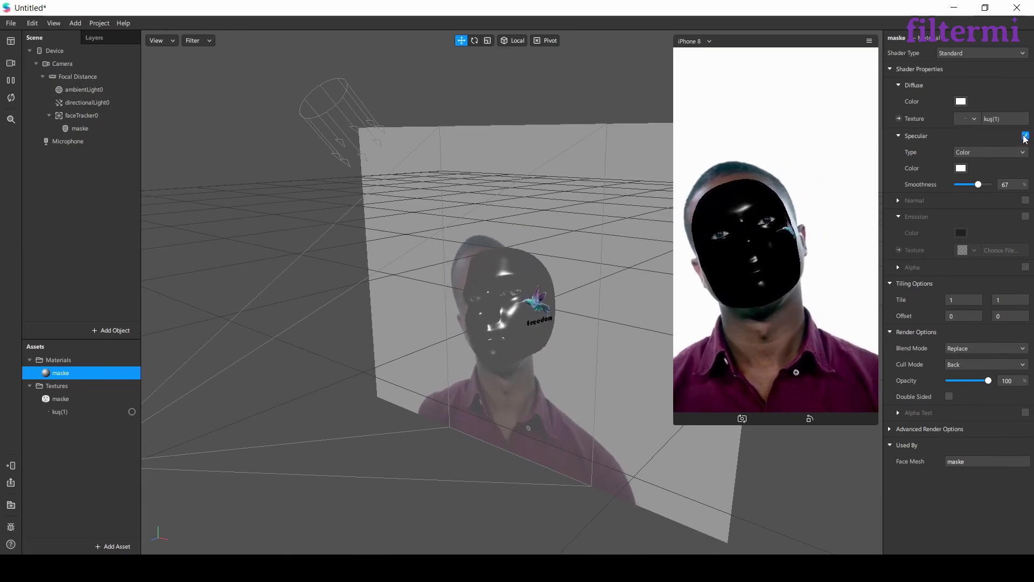
pyautogui.click(1026, 137)
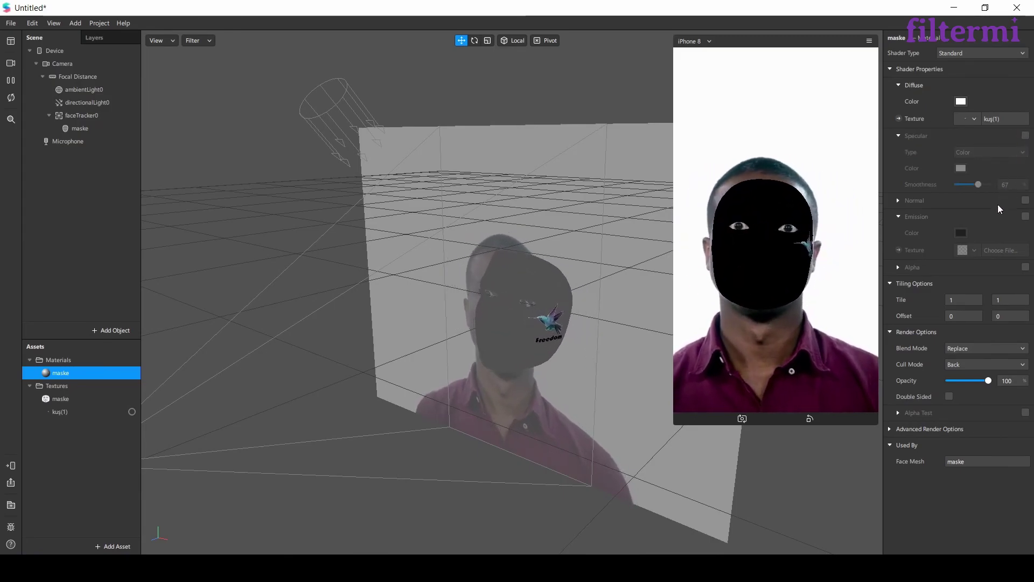
pyautogui.click(977, 348)
pyautogui.click(973, 372)
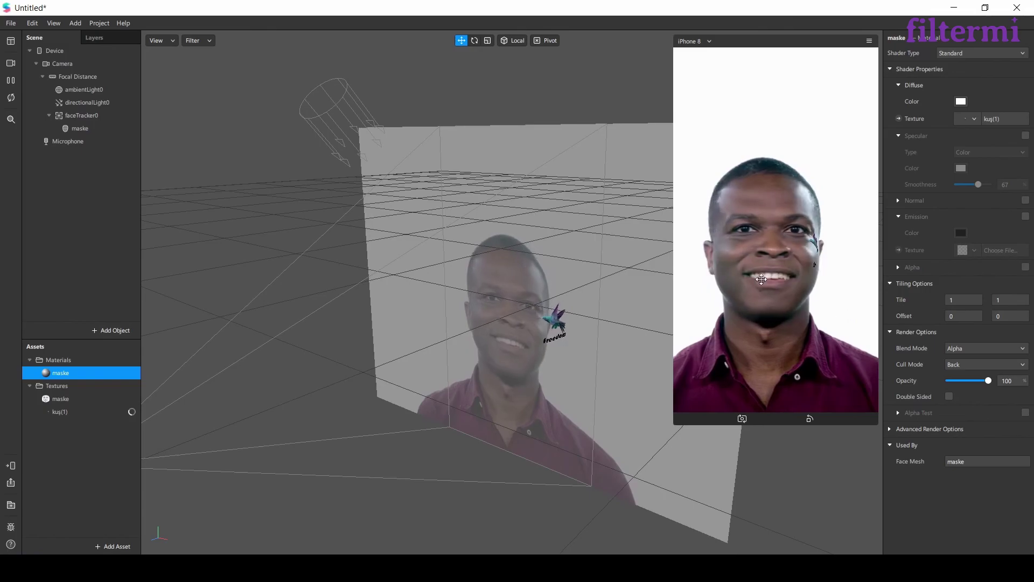
pyautogui.click(1003, 54)
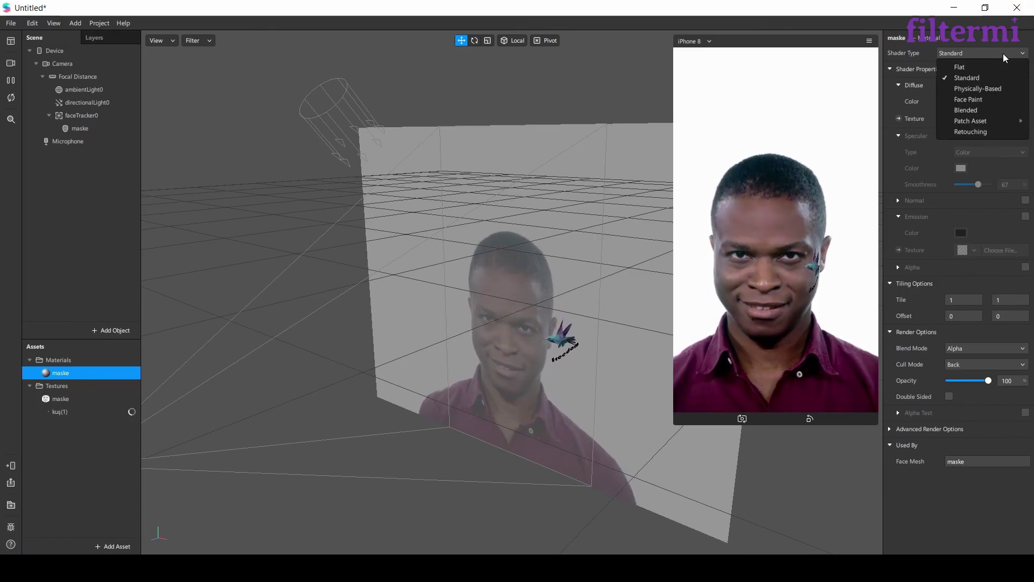
# Switch maske to the Face Paint shader and set BG Influence to 55
pyautogui.click(987, 98)
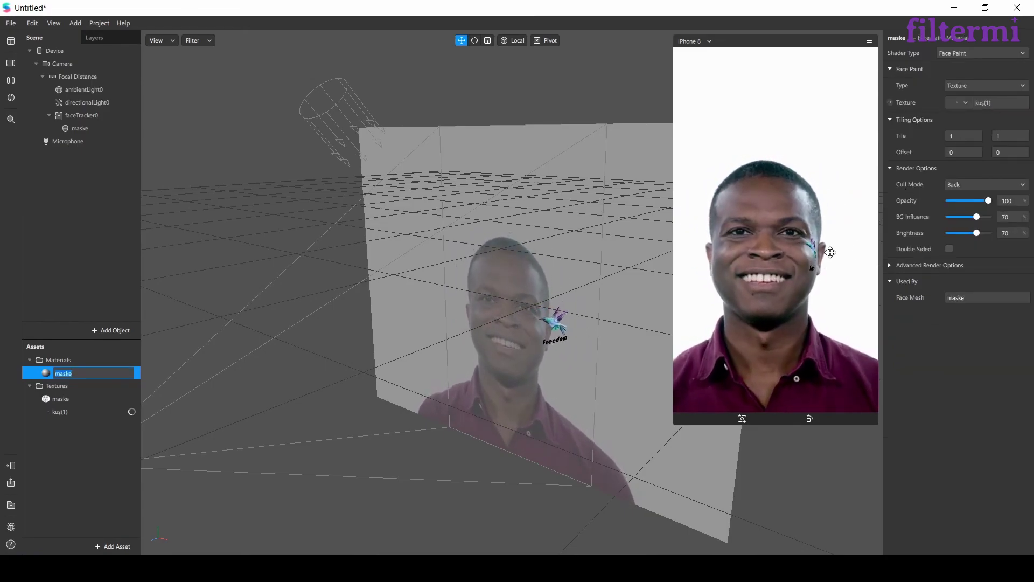
pyautogui.click(11, 79)
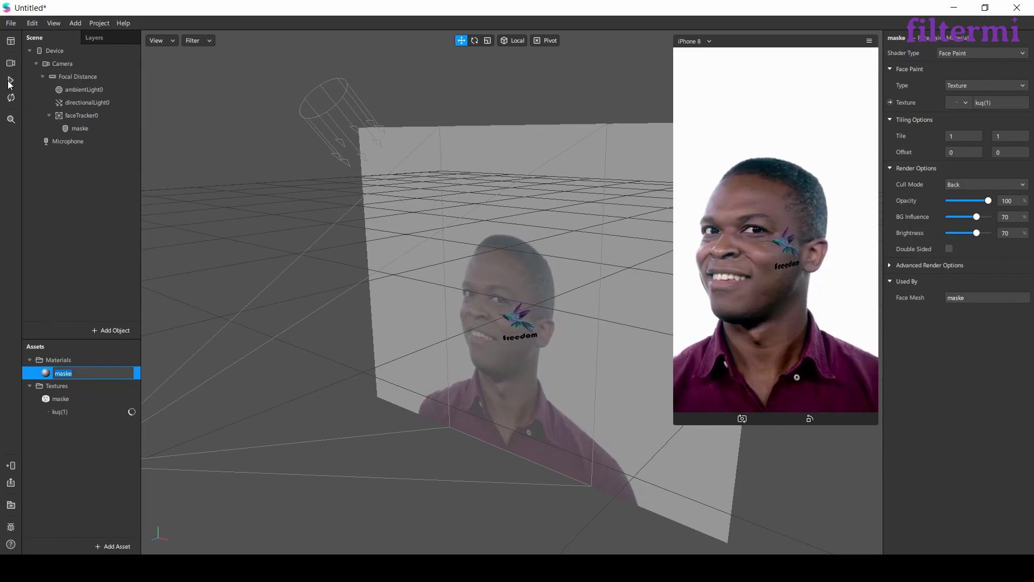
pyautogui.click(978, 218)
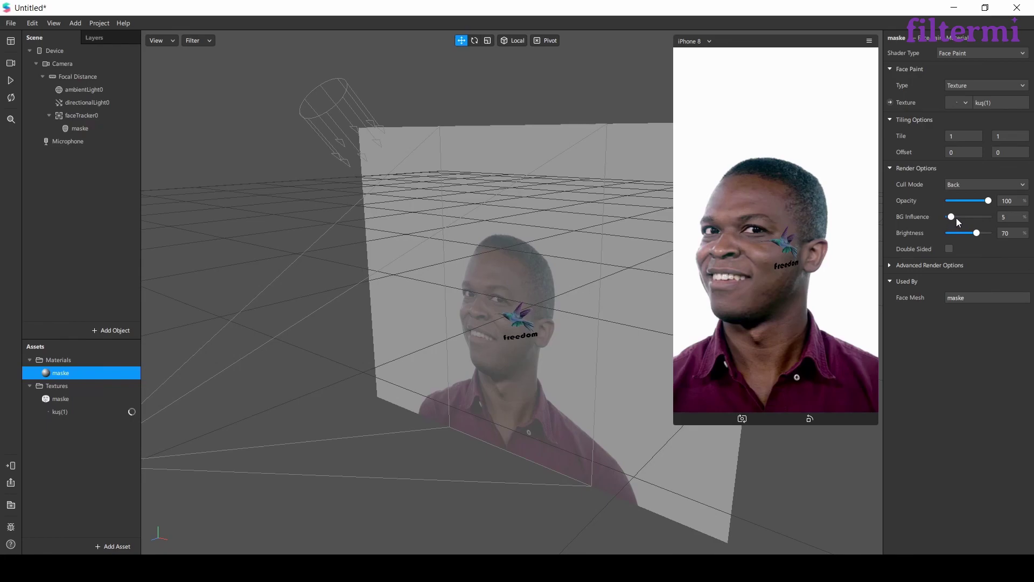
pyautogui.moveTo(956, 217)
pyautogui.mouseDown()
pyautogui.moveTo(984, 211)
pyautogui.moveTo(976, 220)
pyautogui.mouseUp()
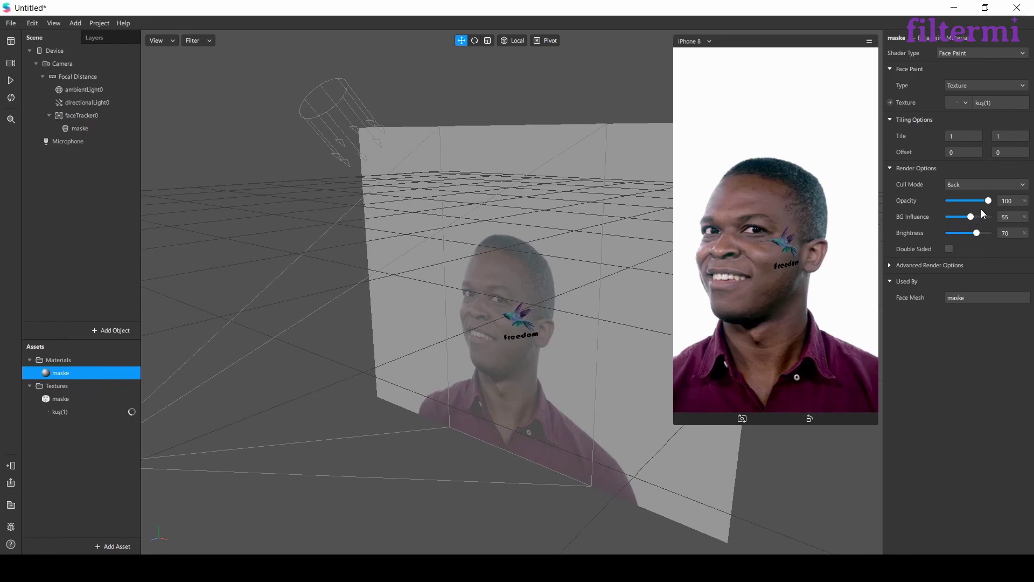